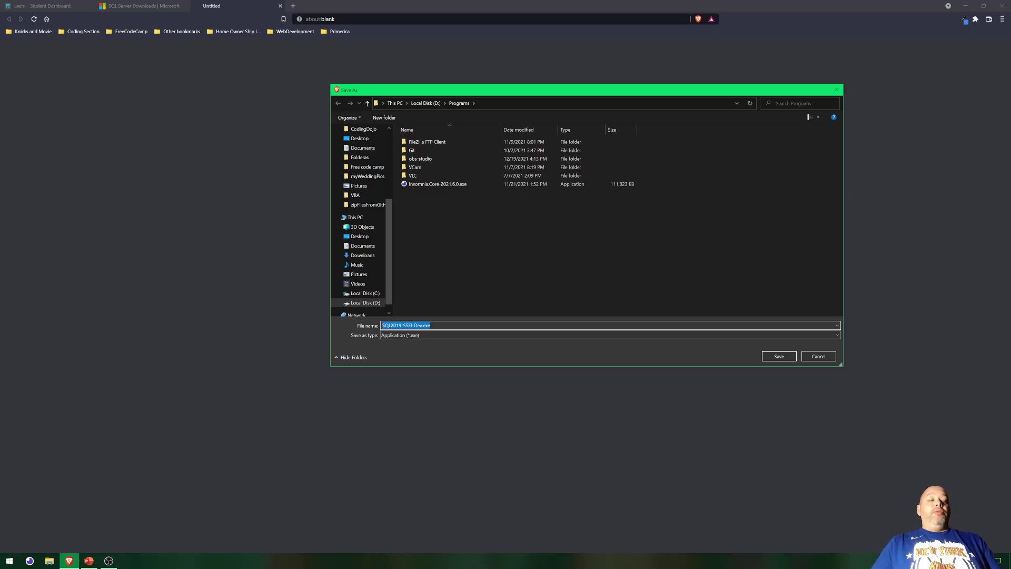
# - Save the SQL Server 2019 Developer installer as SQLSEVER2019 in D:\Programs and launch the downloaded file
pyautogui.write('SQLSEVER2019')
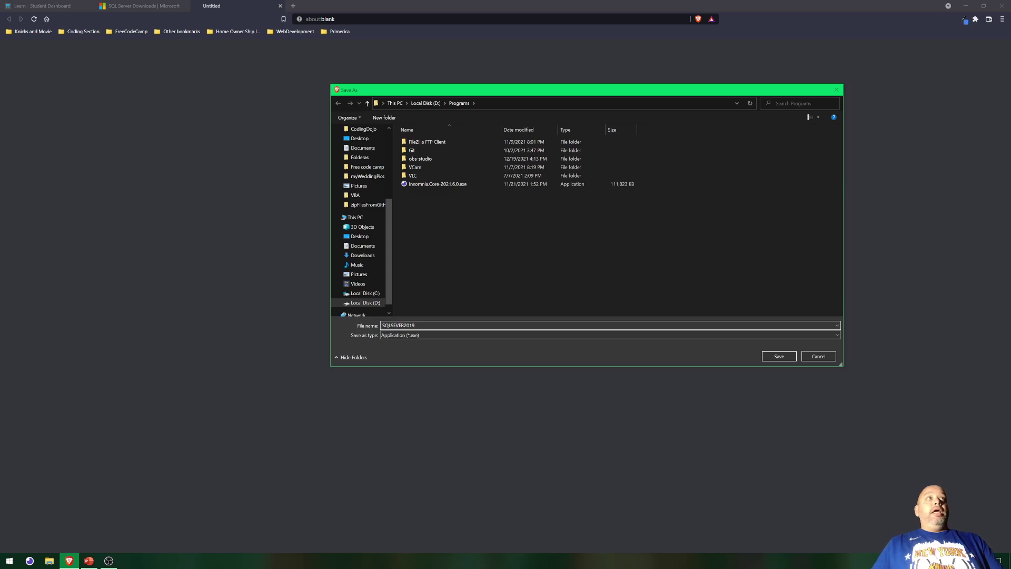
pyautogui.press('Return')
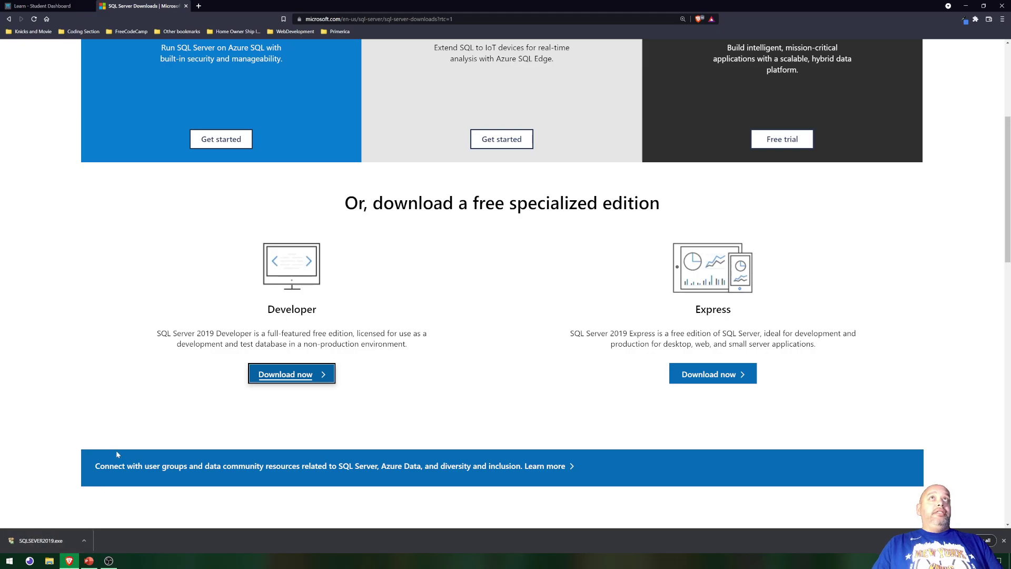
pyautogui.click(27, 540)
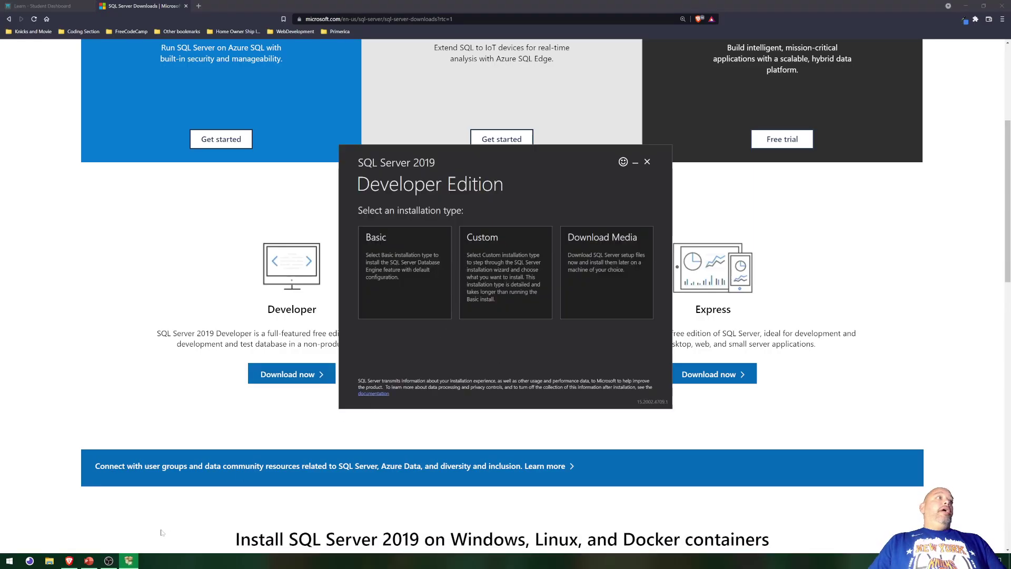
# - Choose the Basic installation type and accept the SQL Server license terms
pyautogui.click(397, 301)
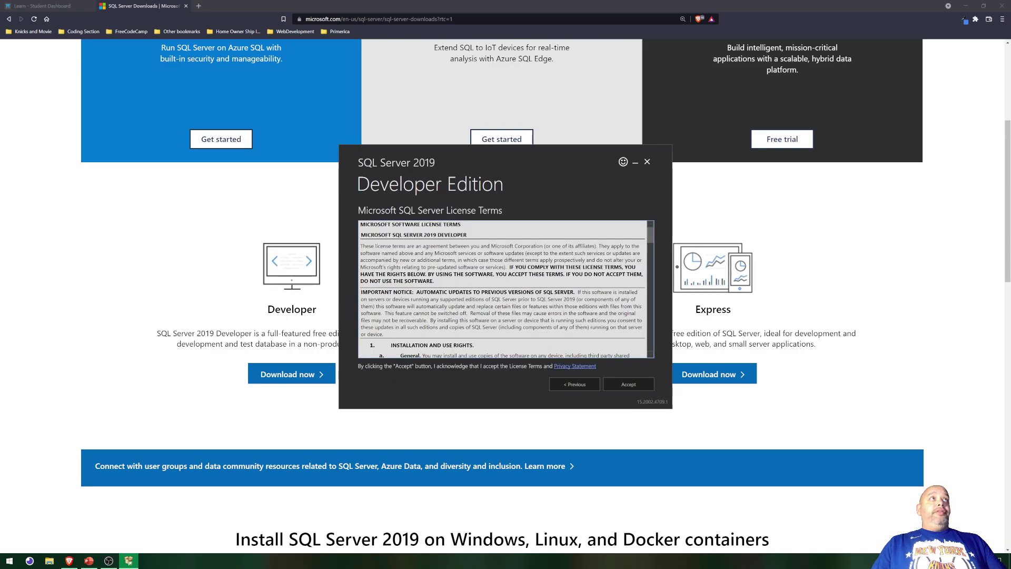
pyautogui.click(628, 384)
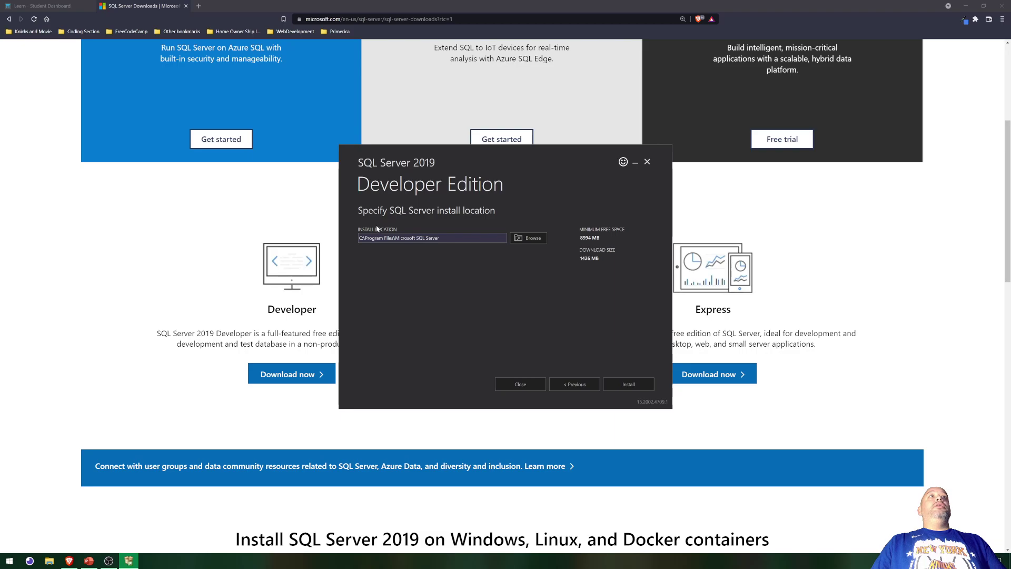
# - Browse to the Programs folder on Local Disk (D:) and select it as the SQL Server install location
pyautogui.click(531, 241)
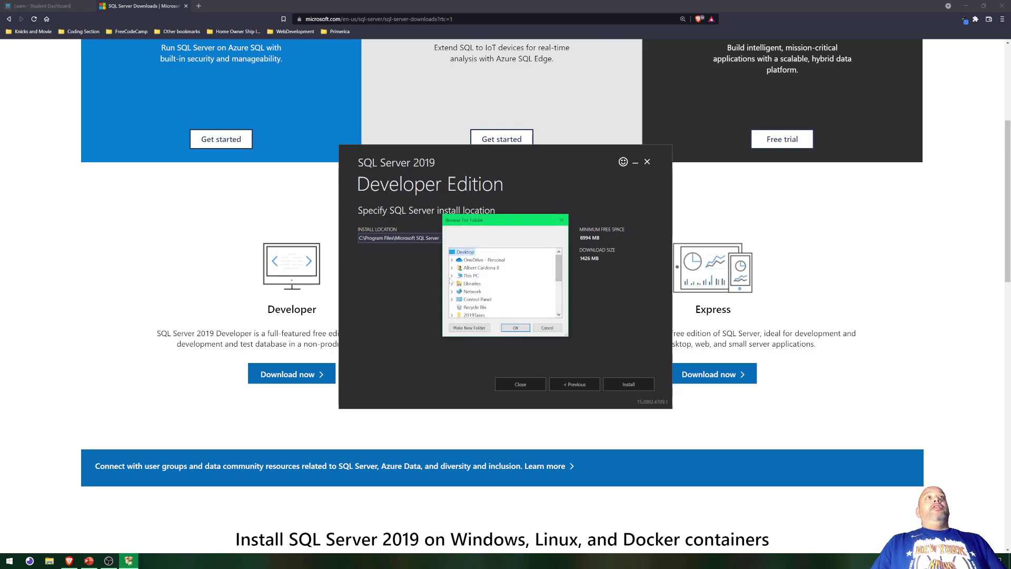
pyautogui.click(452, 276)
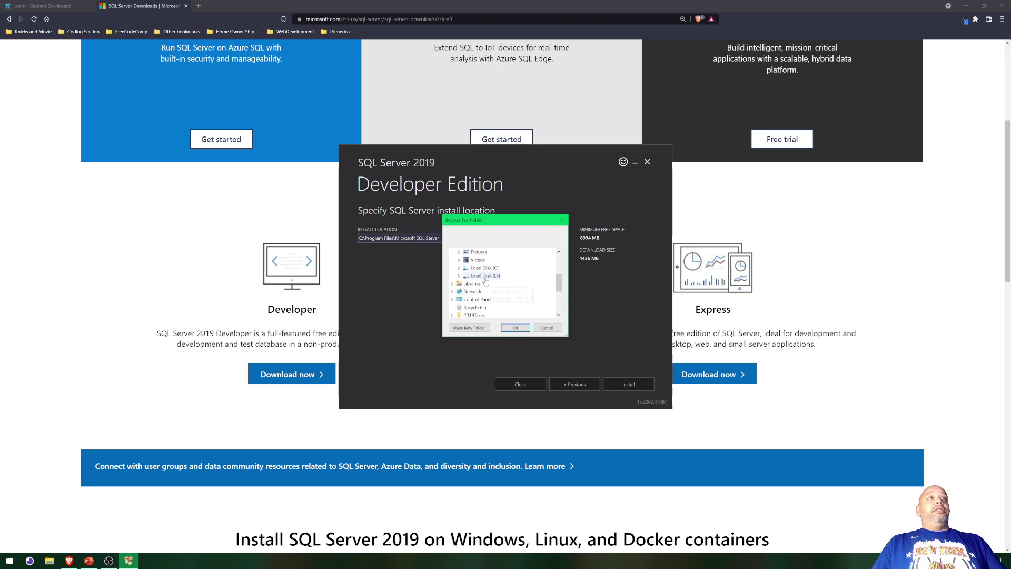
pyautogui.doubleClick(480, 276)
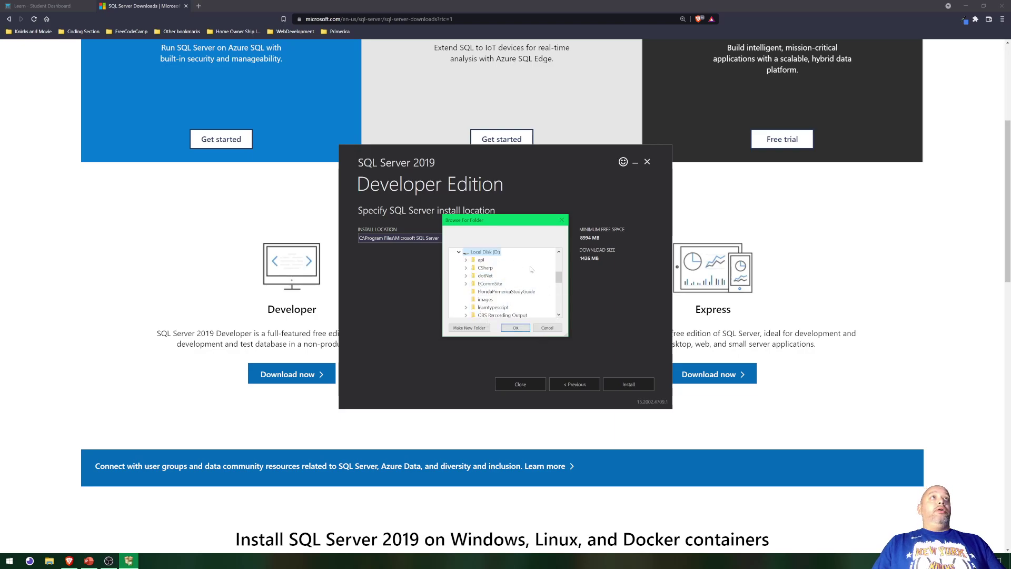
pyautogui.moveTo(561, 277); pyautogui.dragTo(559, 287)
pyautogui.doubleClick(488, 275)
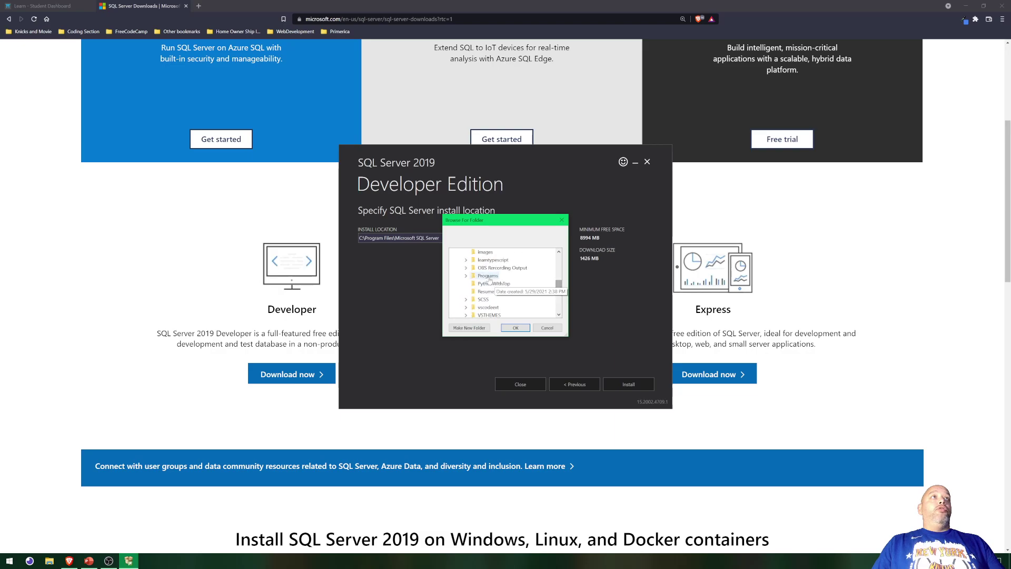
pyautogui.click(515, 328)
# - Extend the install location to D:\Programs\MSSQLSERVER and start the SQL Server installation
pyautogui.click(429, 238)
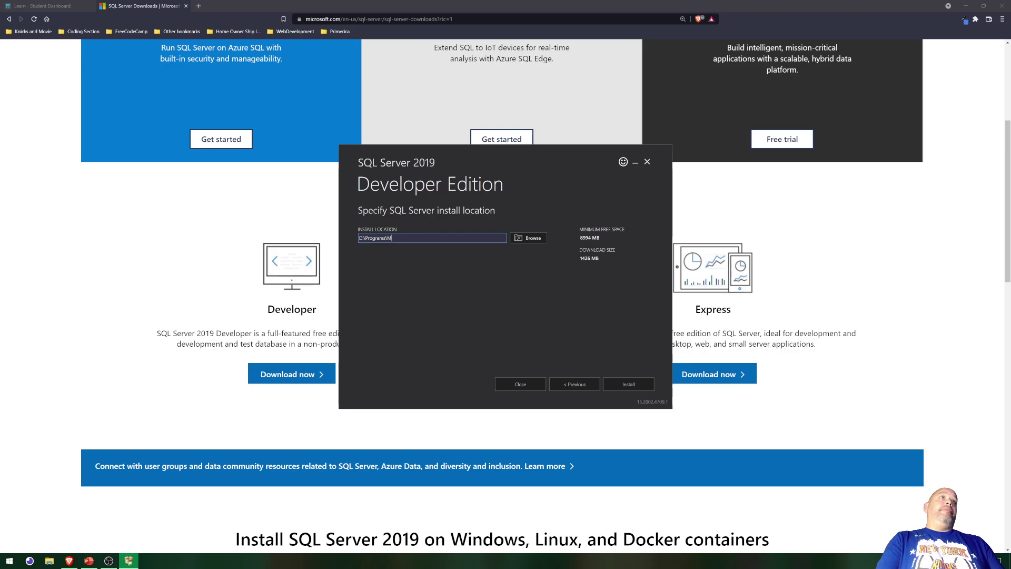
pyautogui.write('MSSW')
pyautogui.press('BackSpace')
pyautogui.write('QWL')
pyautogui.press('BackSpace')
pyautogui.press('BackSpace')
pyautogui.press('BackSpace')
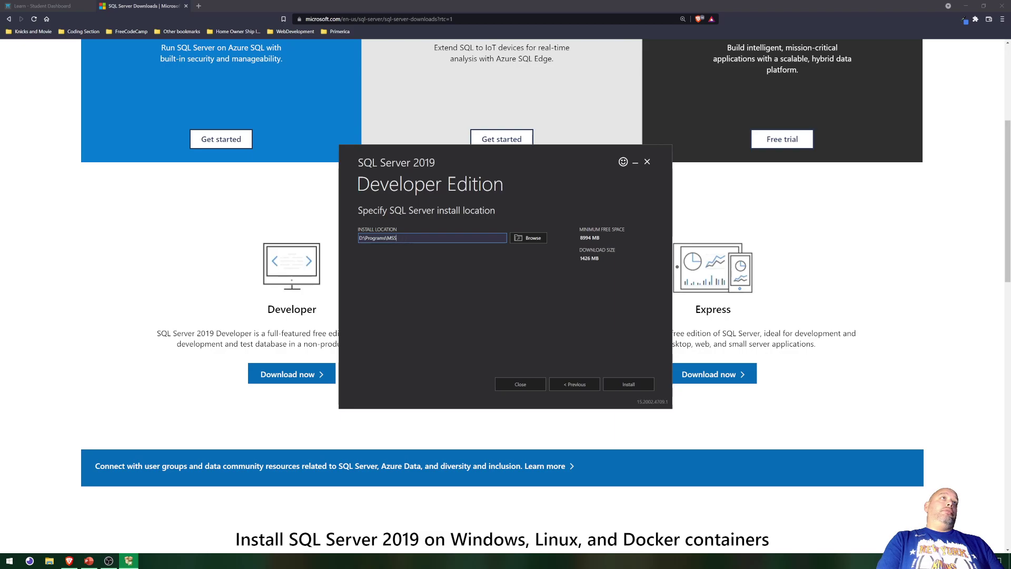
pyautogui.write('QLSERVER')
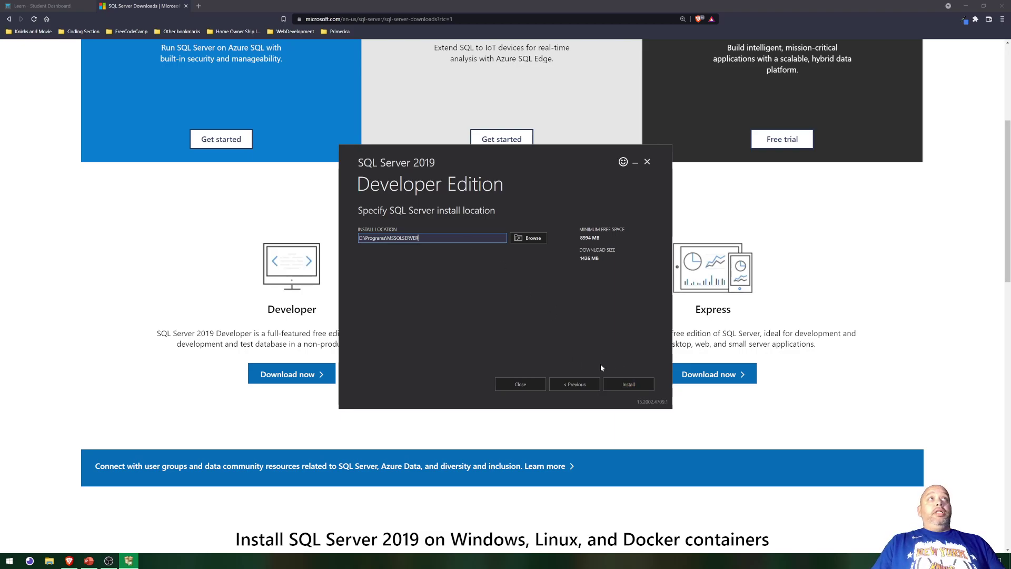
pyautogui.click(628, 383)
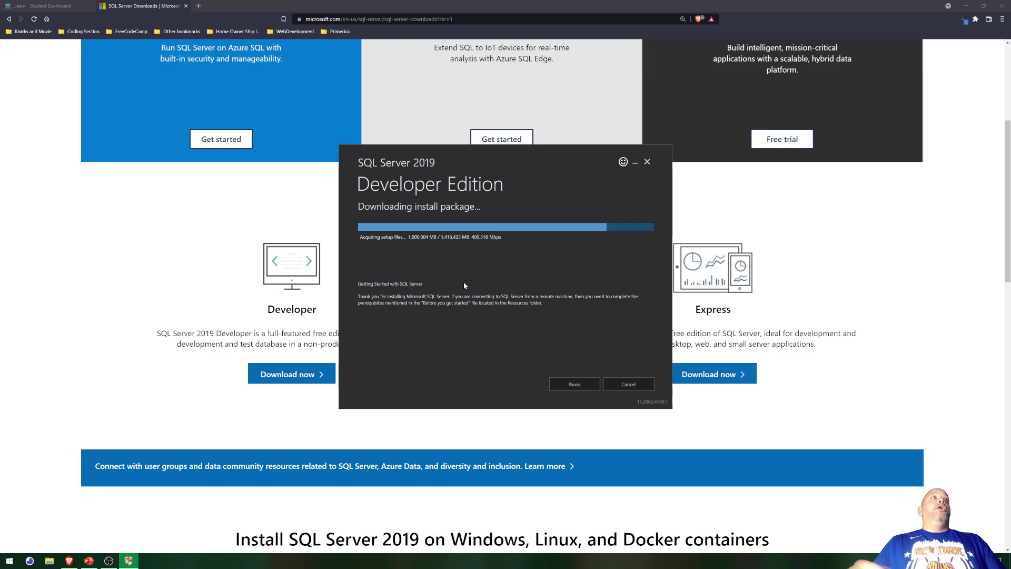
# - Switch to PowerPoint and copy the SQL Server Management Studio download link from the "Downloading What you Need" slide
pyautogui.click(89, 560)
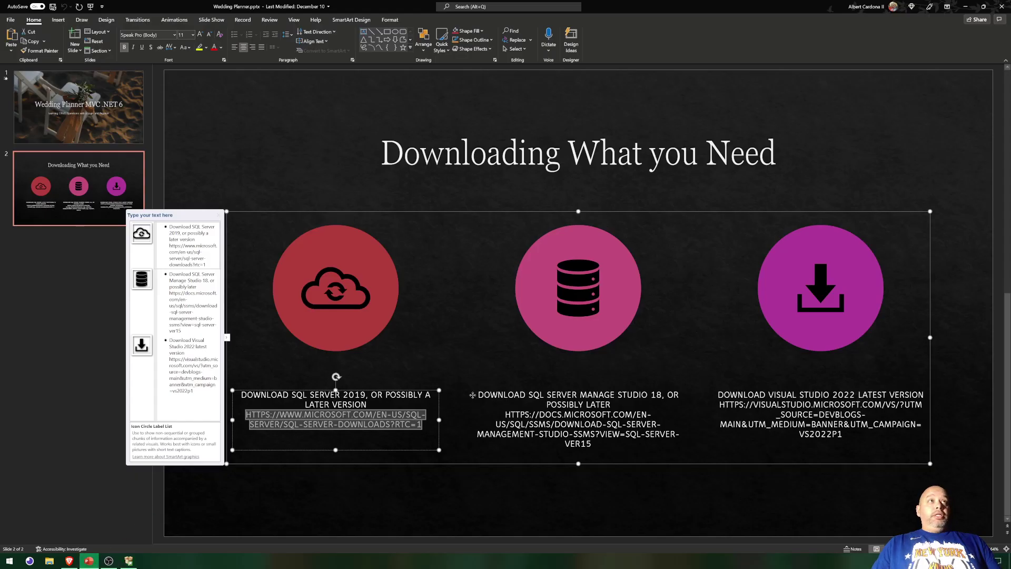
pyautogui.click(473, 394)
pyautogui.click(504, 414)
pyautogui.moveTo(504, 414); pyautogui.dragTo(592, 446)
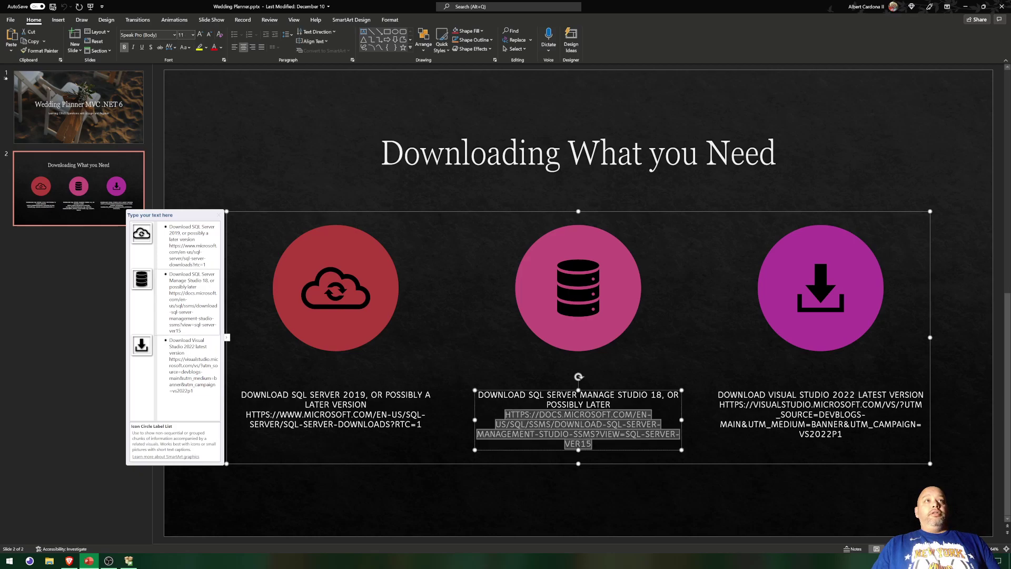
pyautogui.rightClick(578, 428)
pyautogui.click(604, 203)
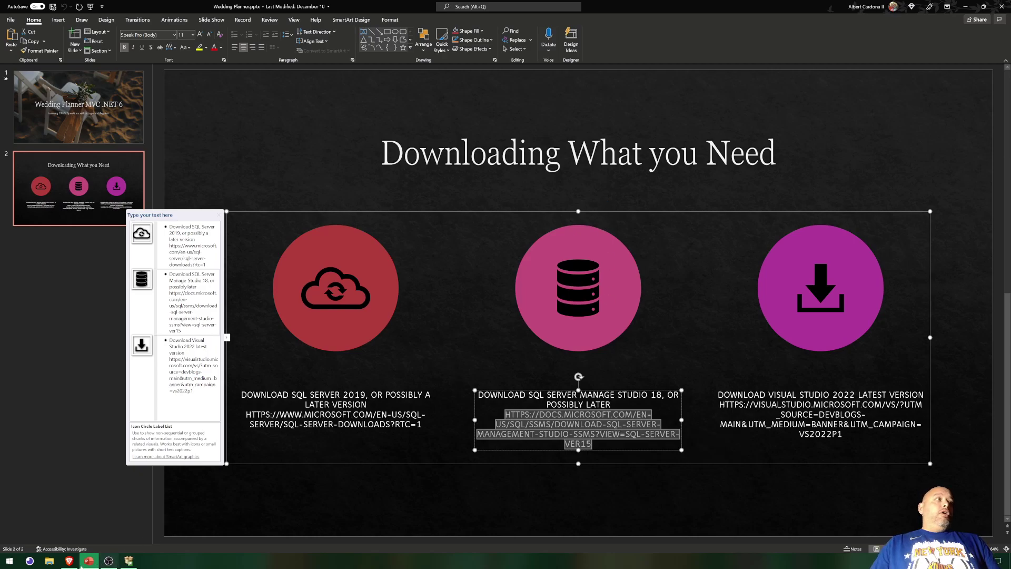
# - Switch to the Brave browser and open the copied SSMS download link in a new tab
pyautogui.click(69, 561)
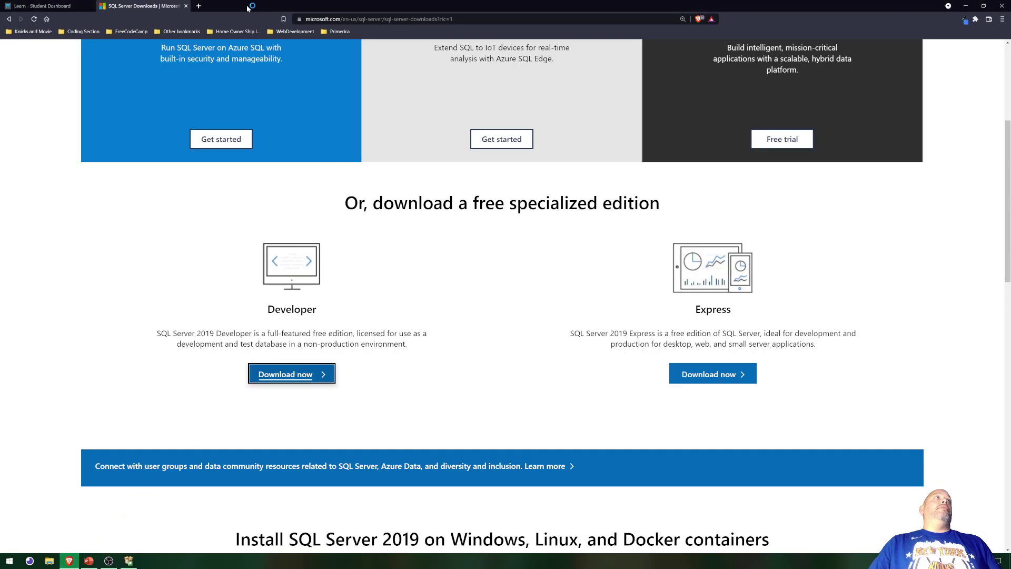
pyautogui.click(198, 6)
pyautogui.write('https://docs.microsoft.com/en-us/sql/ssms/download-sql-server-management-studio-ssms?view=sql-server-ver15')
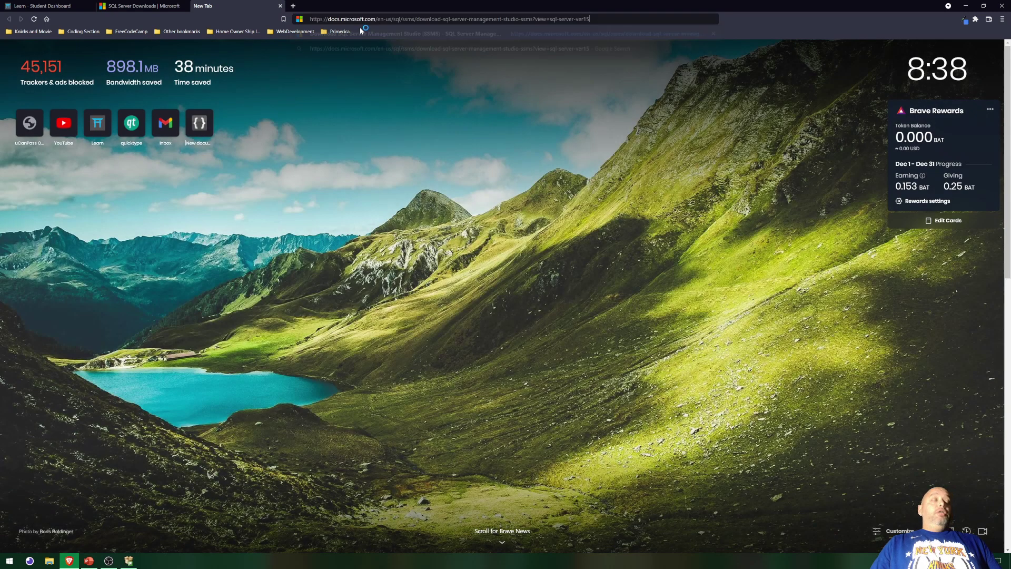
pyautogui.press('Return')
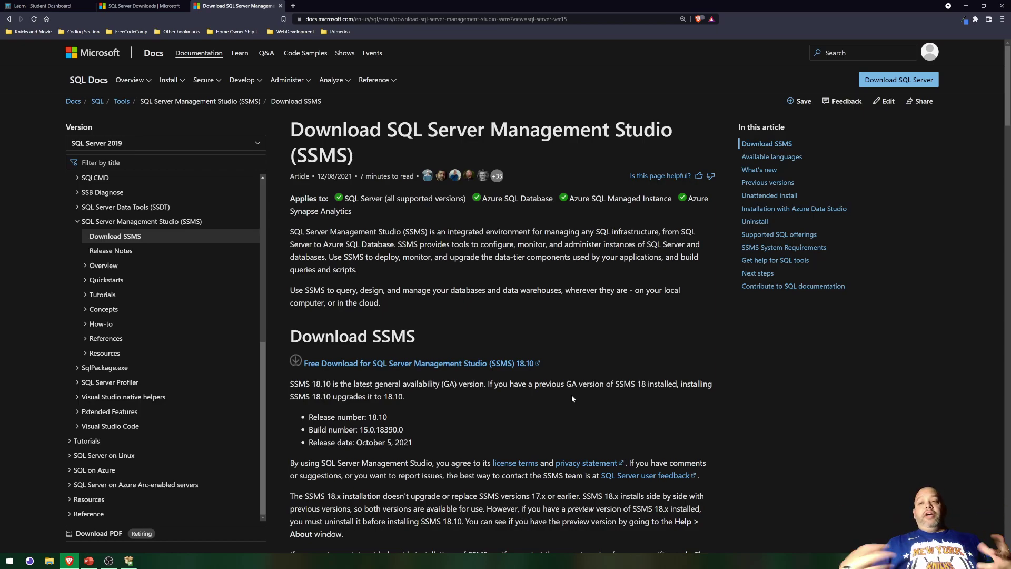
# - Download the SSMS 18.10 installer to the Programs folder as SSMS-Setup-ENU.exe and check the SQL Server installation's progress
pyautogui.click(503, 364)
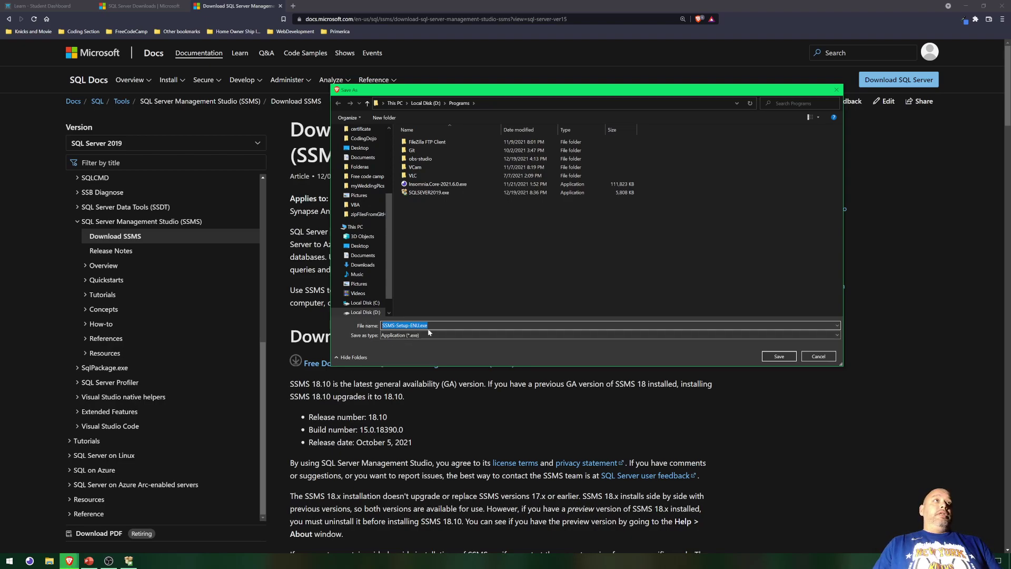
pyautogui.click(778, 355)
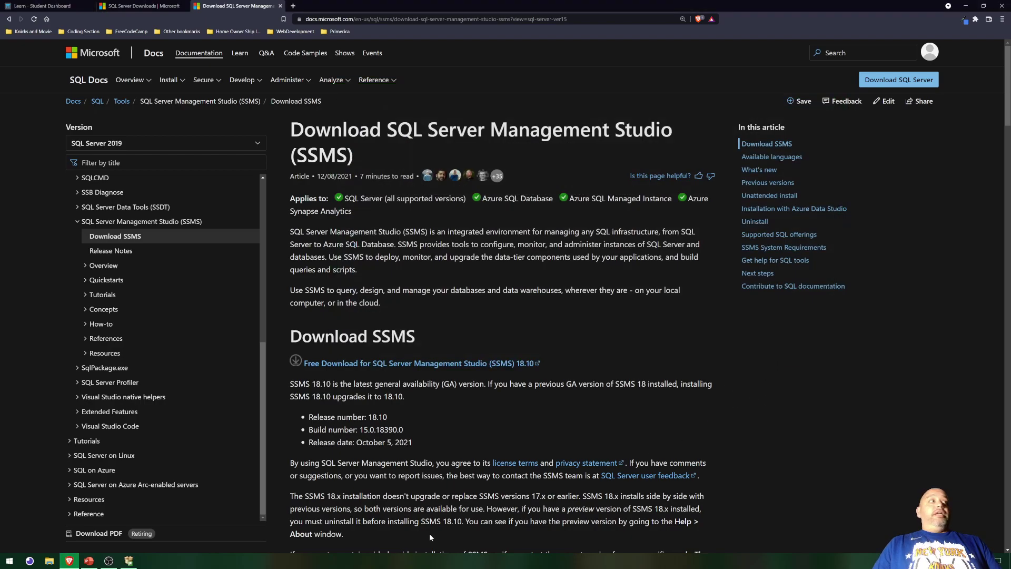
pyautogui.click(128, 561)
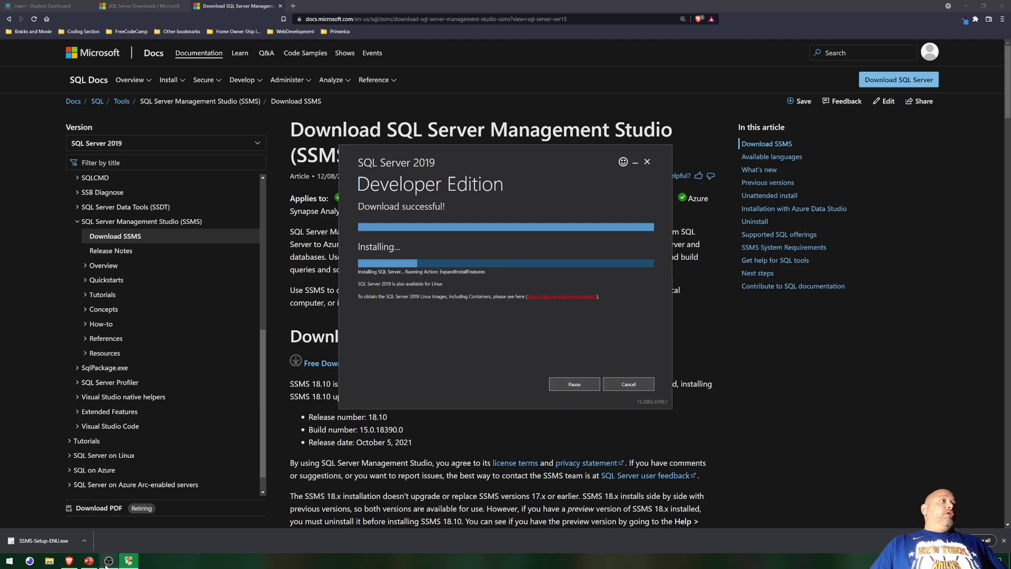
# - Switch to PowerPoint and copy the Visual Studio 2022 download link from the slide's third item
pyautogui.click(89, 561)
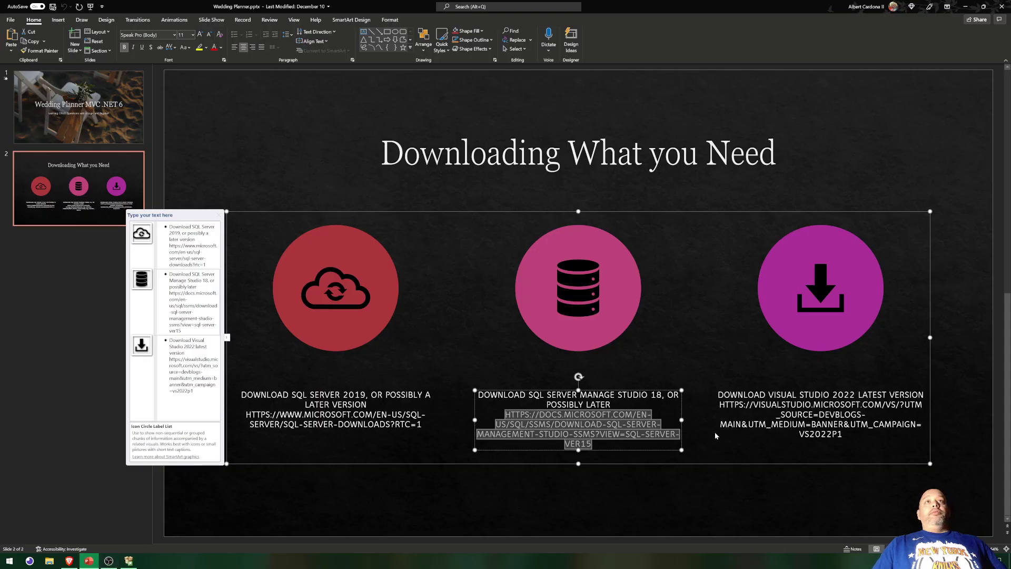
pyautogui.click(721, 405)
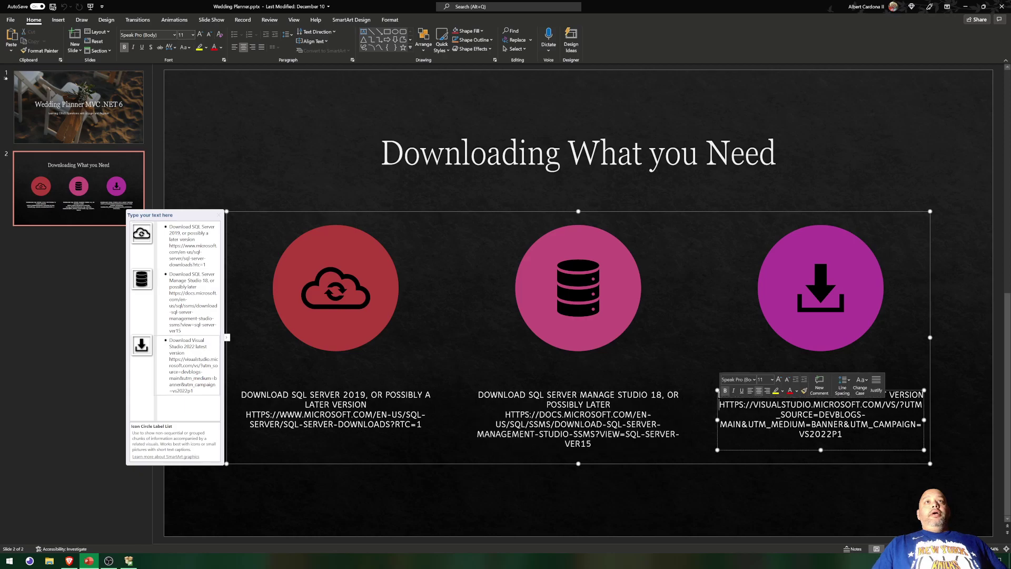
pyautogui.moveTo(721, 404); pyautogui.dragTo(842, 435)
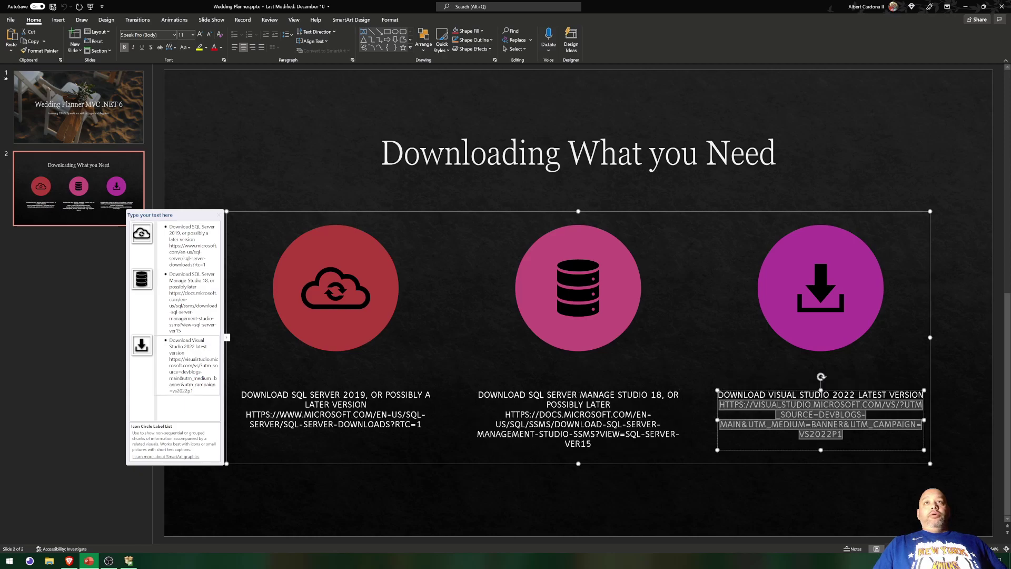
pyautogui.rightClick(827, 423)
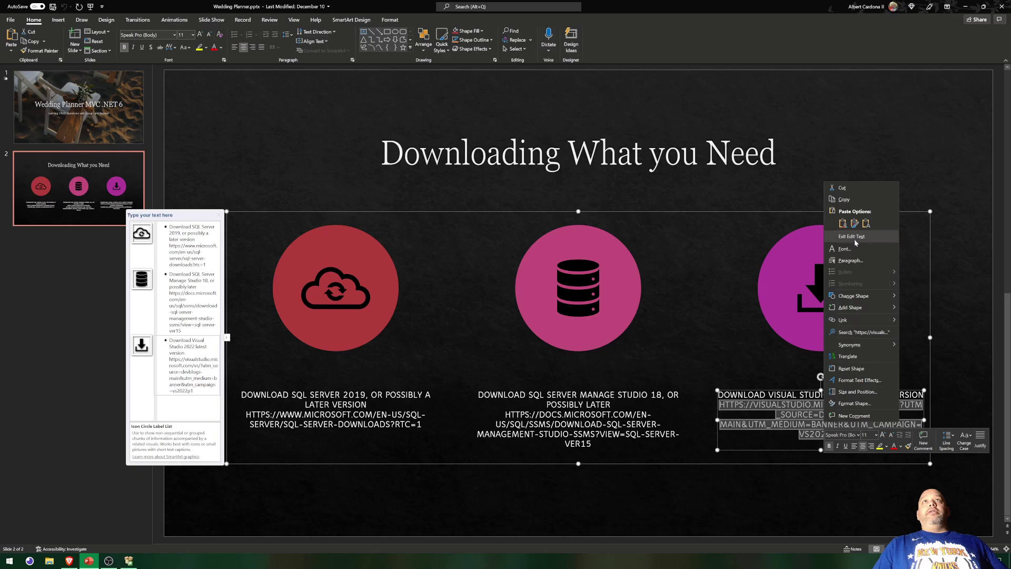
pyautogui.click(842, 199)
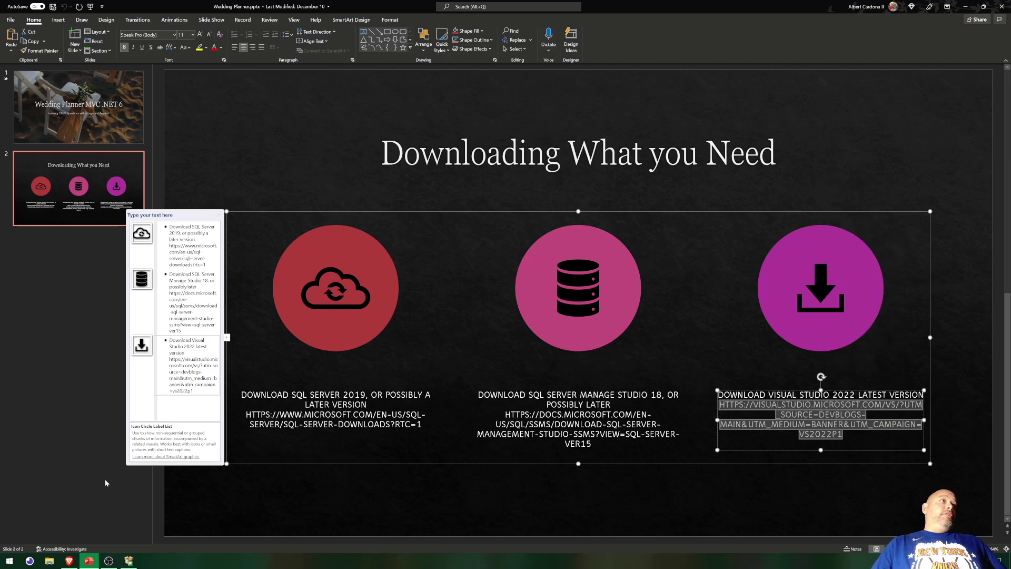
# - Switch to the Brave browser and open the copied Visual Studio link in a new tab
pyautogui.click(105, 482)
pyautogui.click(69, 561)
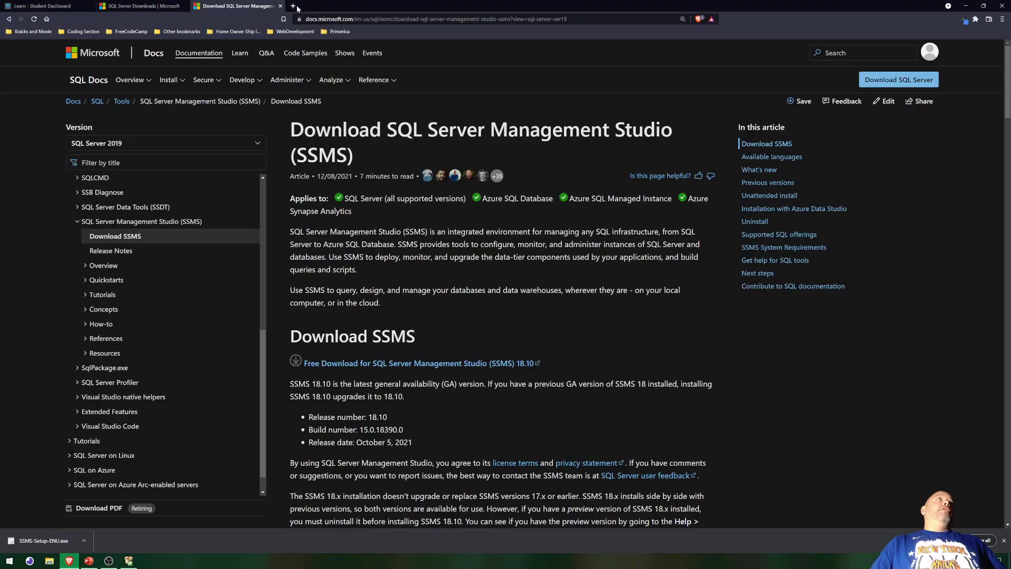
pyautogui.click(293, 6)
pyautogui.hotkey('ctrl', 'v')
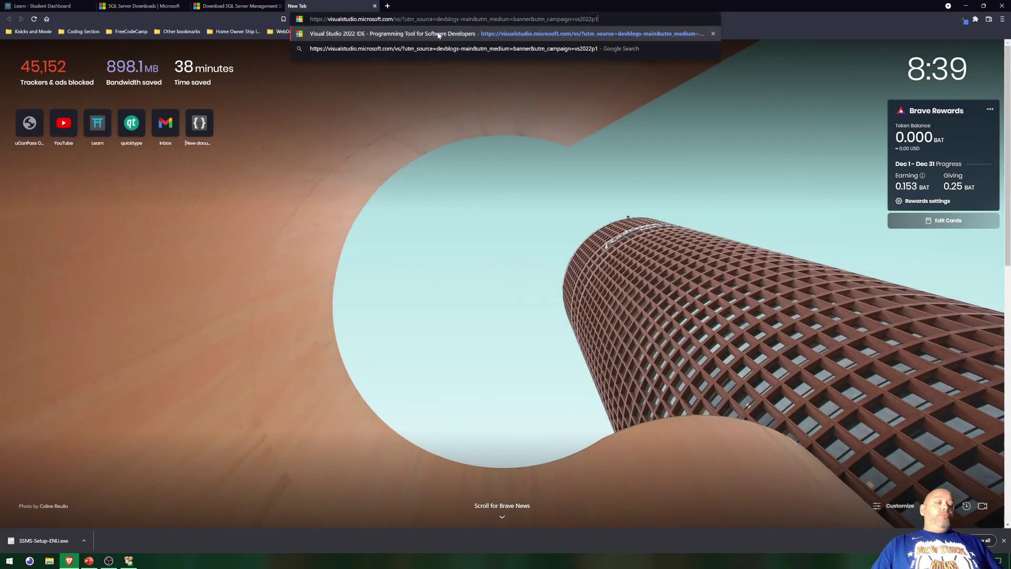
pyautogui.click(438, 34)
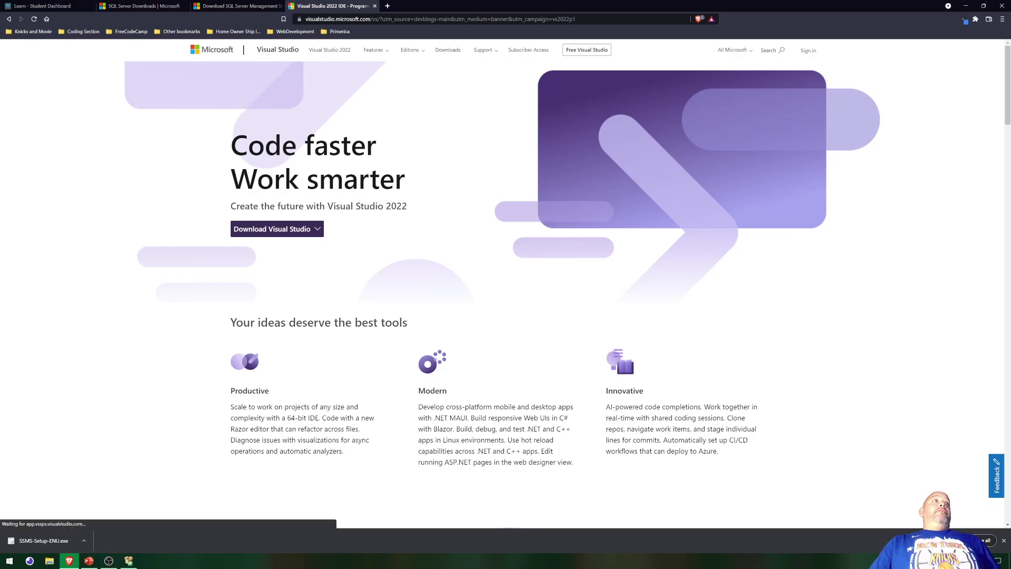
# - Download the Visual Studio Community 2022 installer to the Programs folder, saving it as VSCOMMUNITY2022
pyautogui.click(309, 233)
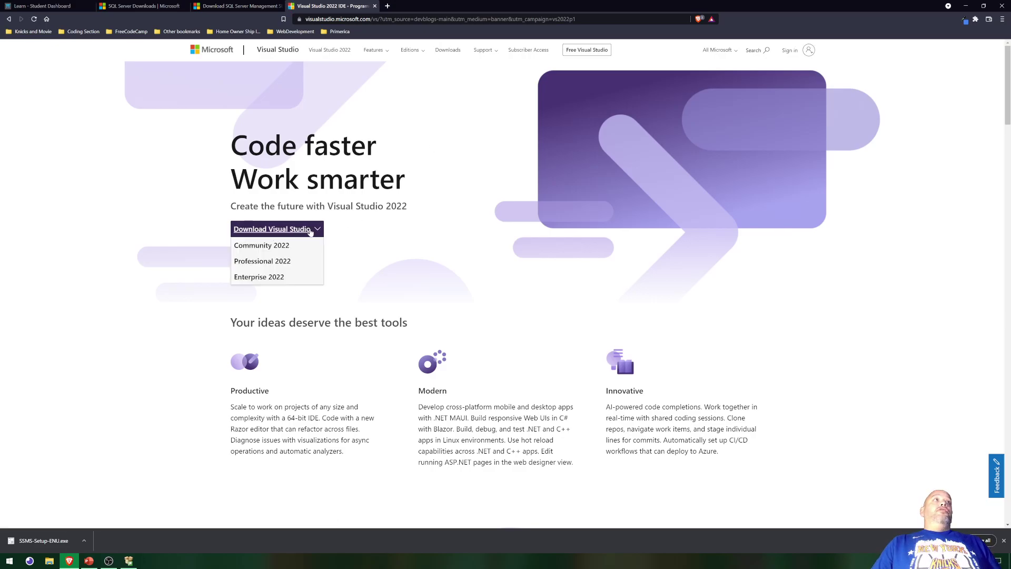
pyautogui.moveTo(316, 230)
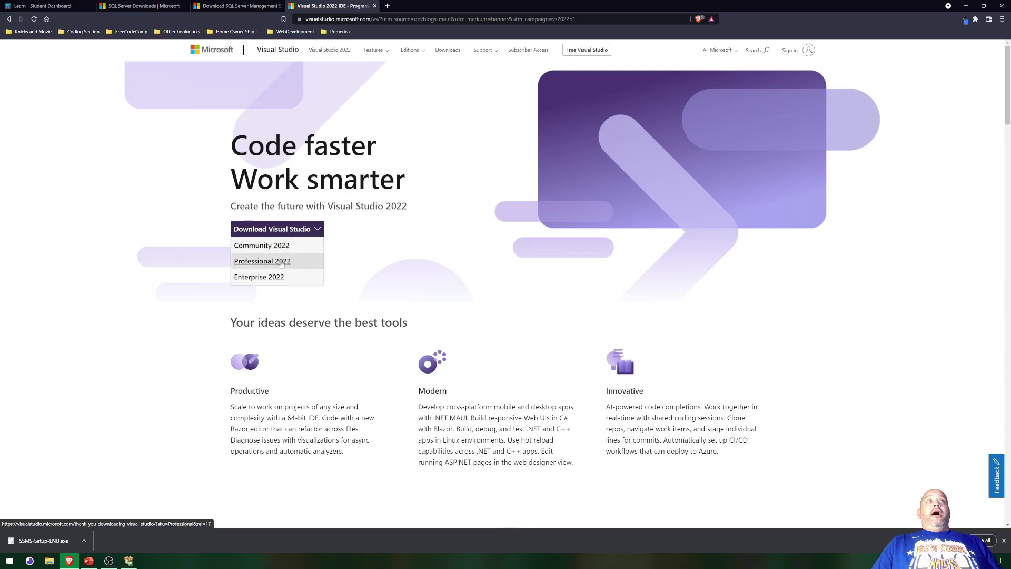
pyautogui.click(259, 248)
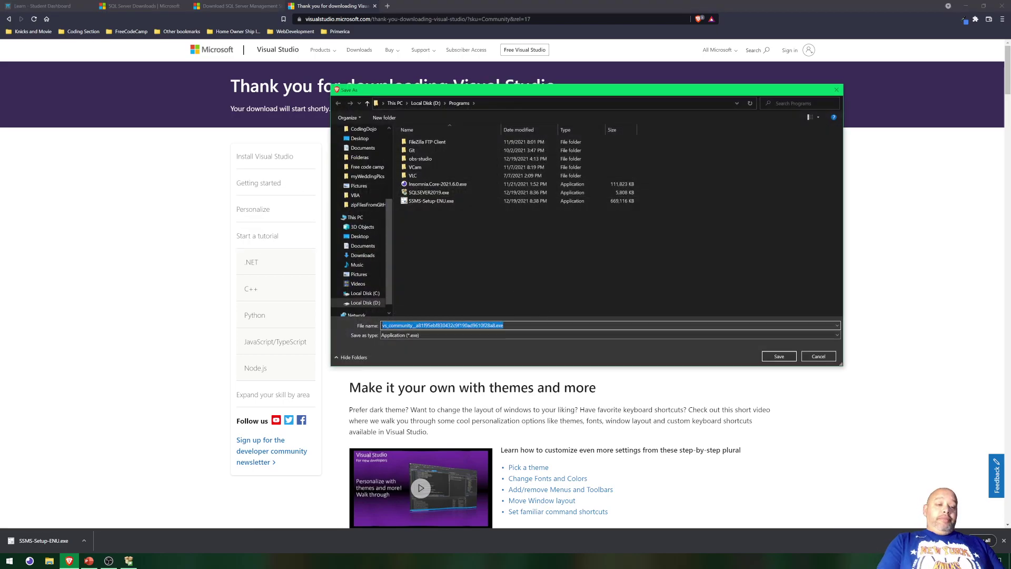
pyautogui.write('VS')
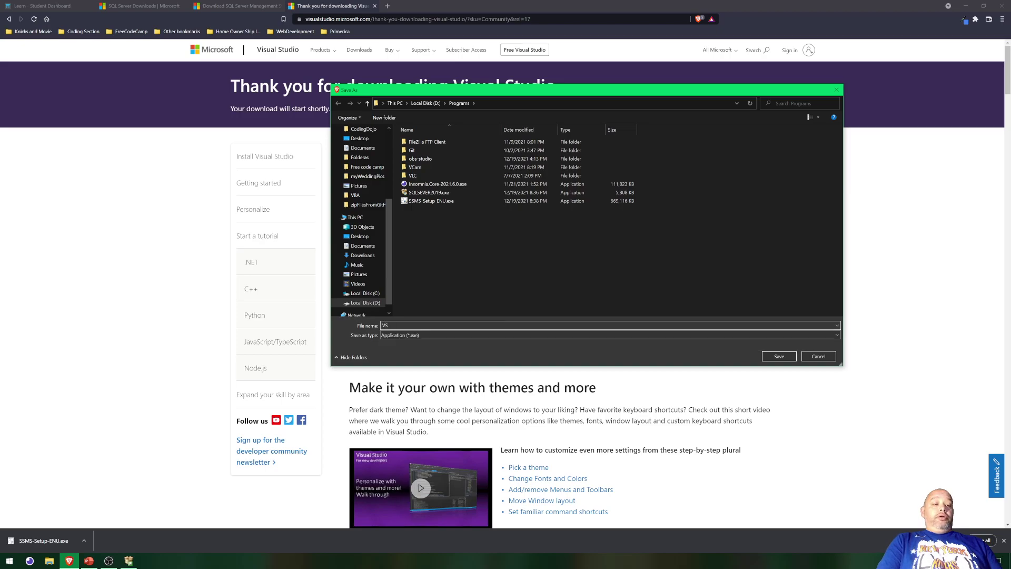
pyautogui.write('COM')
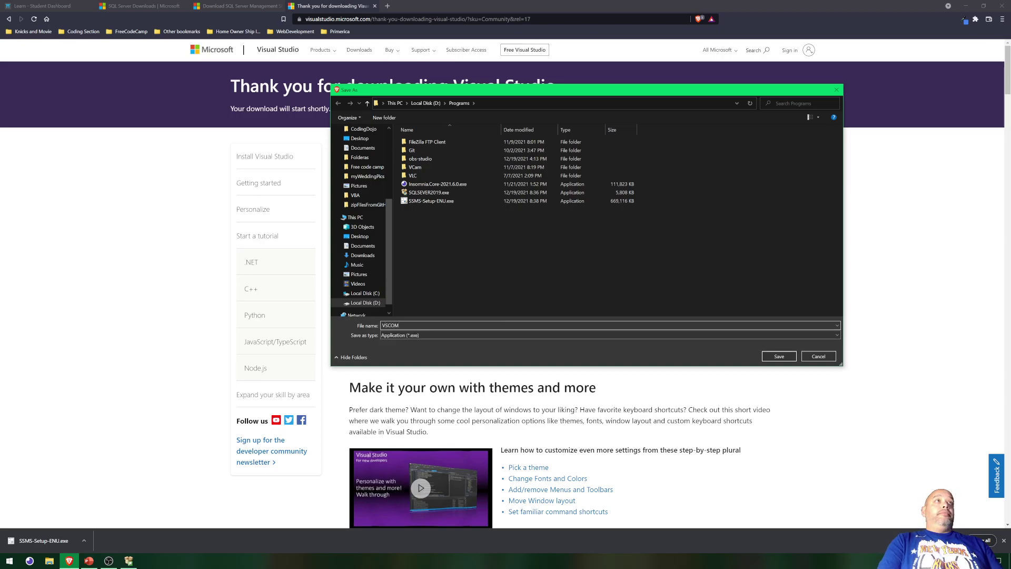
pyautogui.write('MUNITY2022')
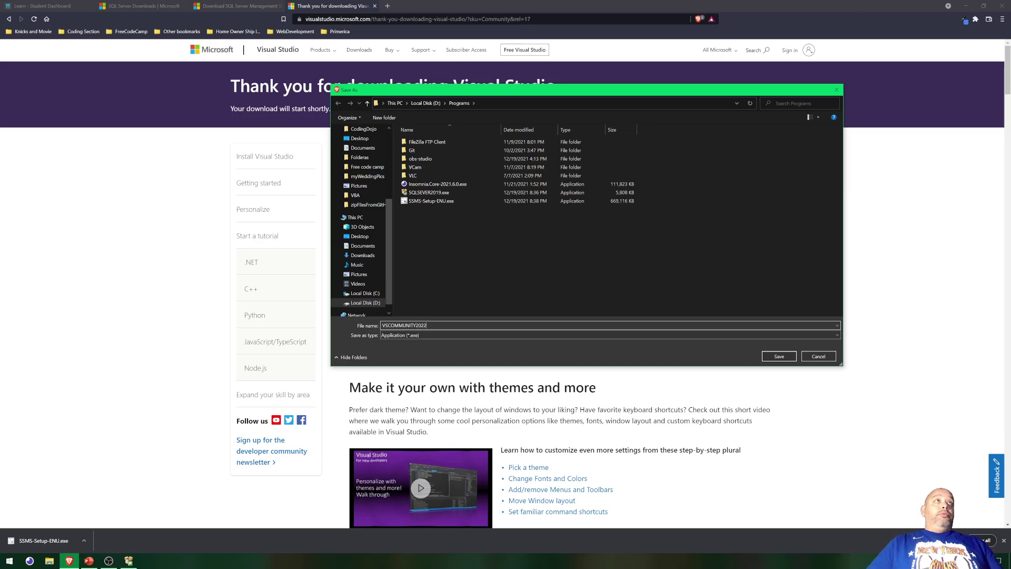
pyautogui.click(788, 360)
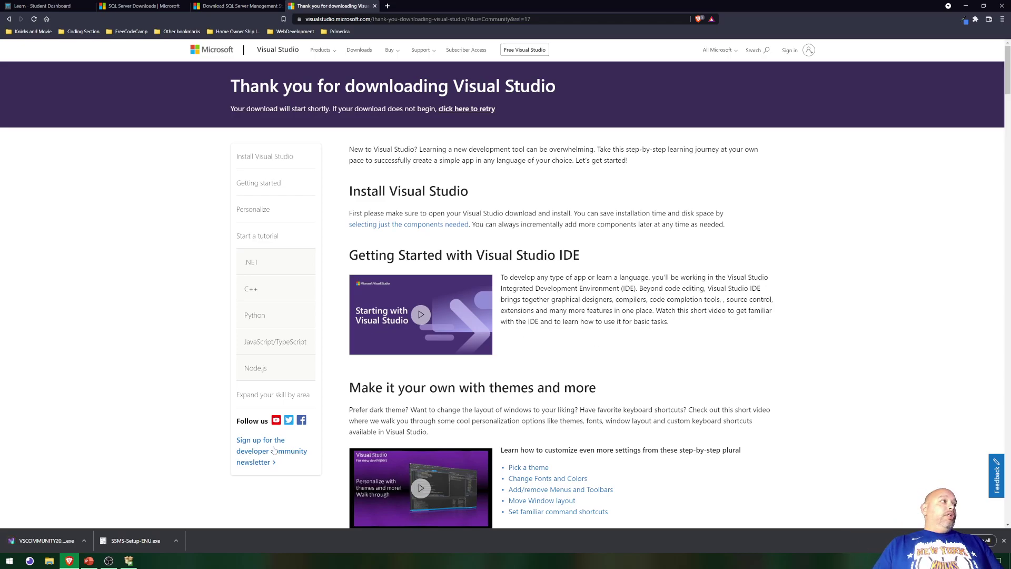
# - Bring up the SQL Server 2019 installer window and check the installation's progress
pyautogui.click(128, 561)
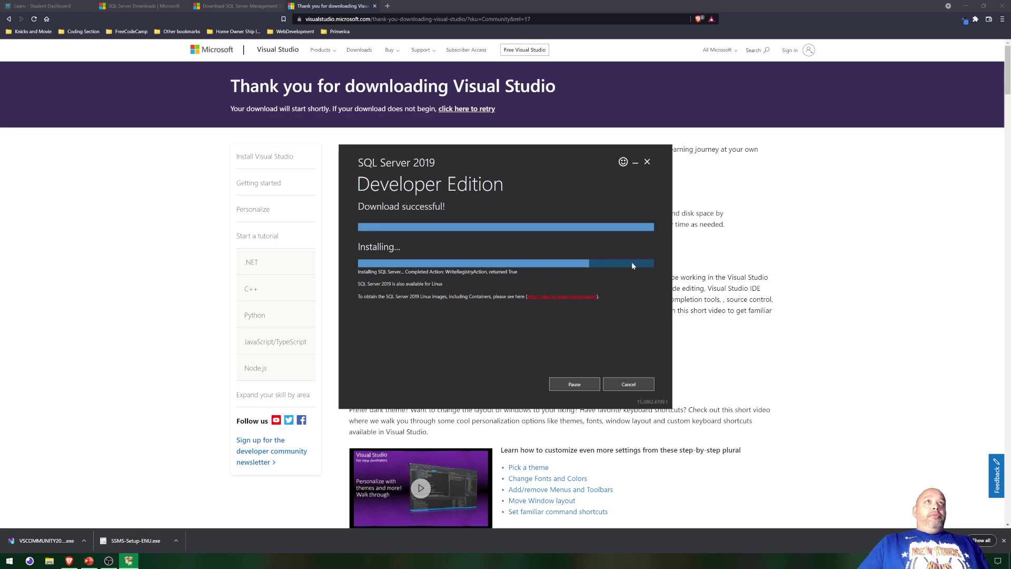
pyautogui.click(108, 560)
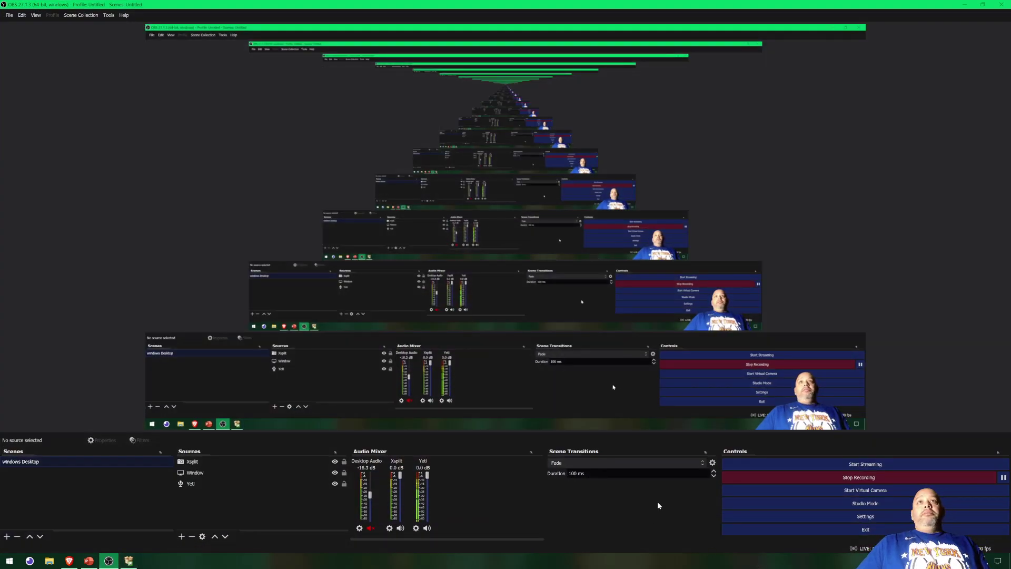
pyautogui.click(964, 4)
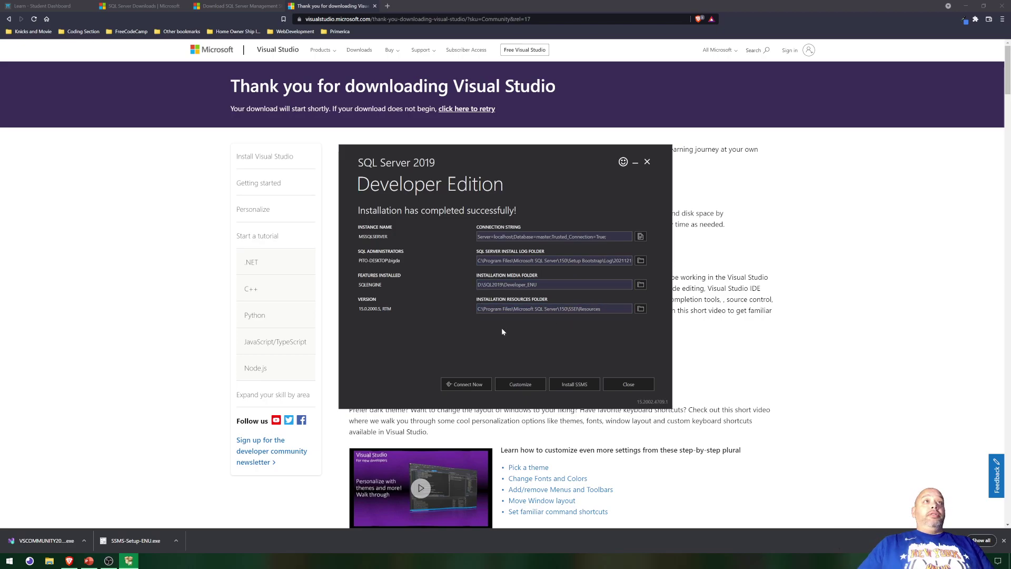
# - Start a customized SQL Server 2019 setup as a new installation with the free Developer edition, and accept the license terms
pyautogui.click(518, 384)
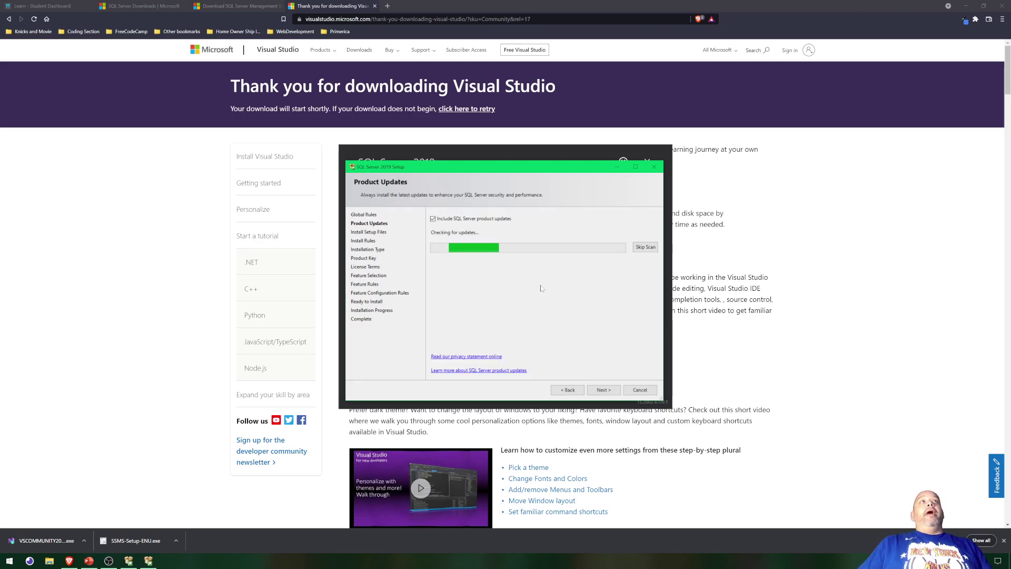
pyautogui.click(603, 390)
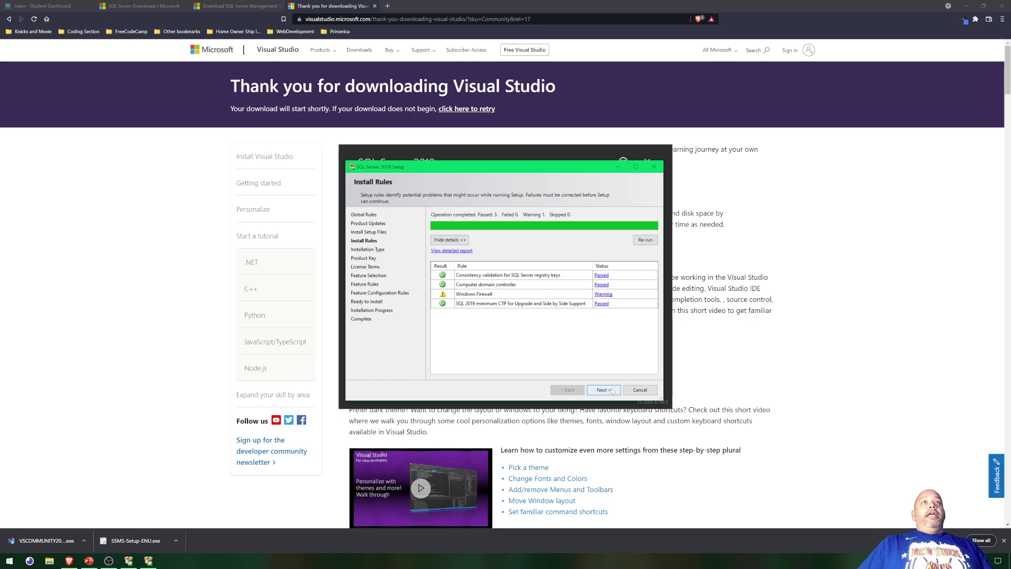
pyautogui.click(612, 390)
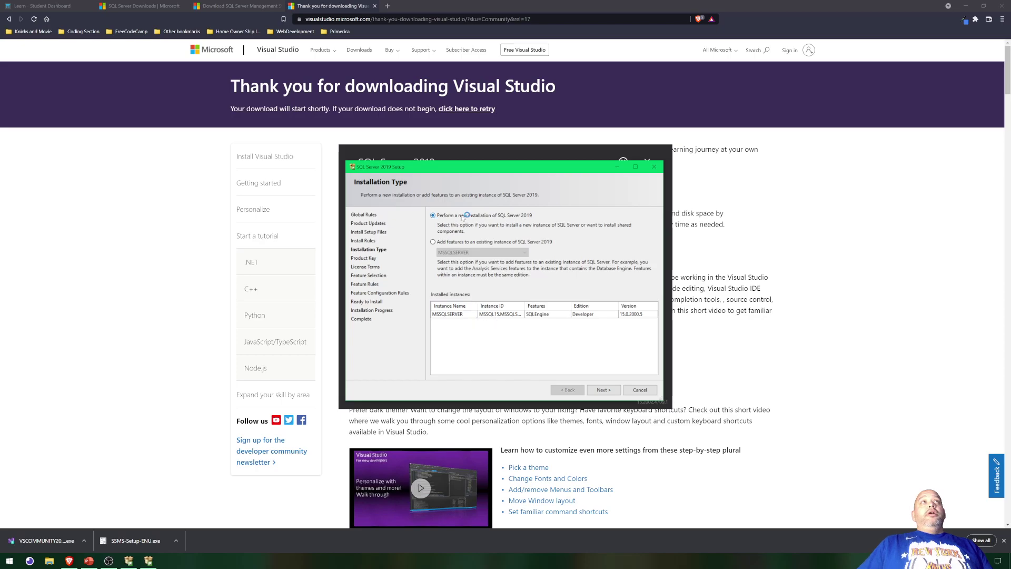
pyautogui.click(603, 389)
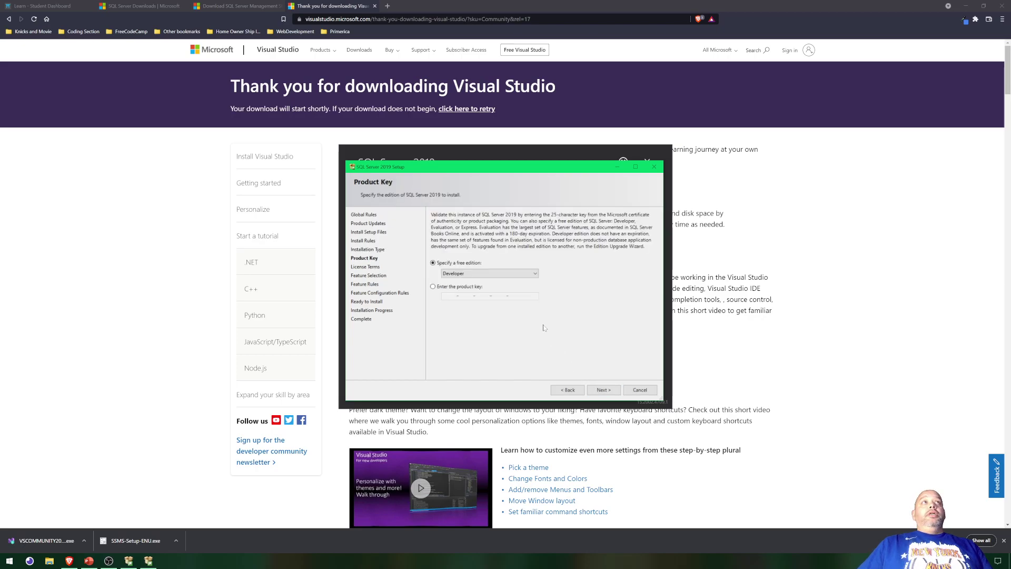
pyautogui.click(603, 390)
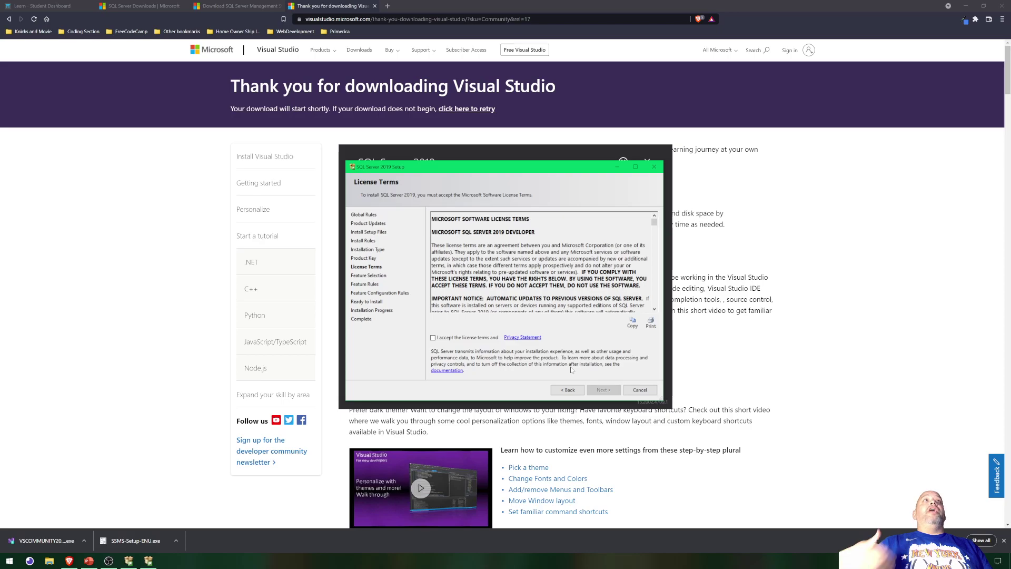
pyautogui.click(433, 336)
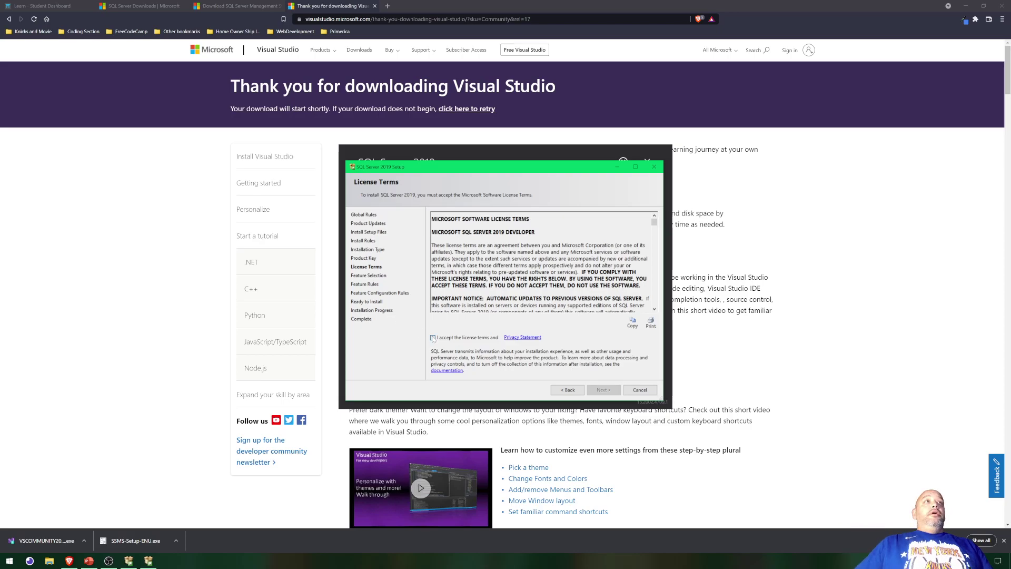
pyautogui.click(604, 390)
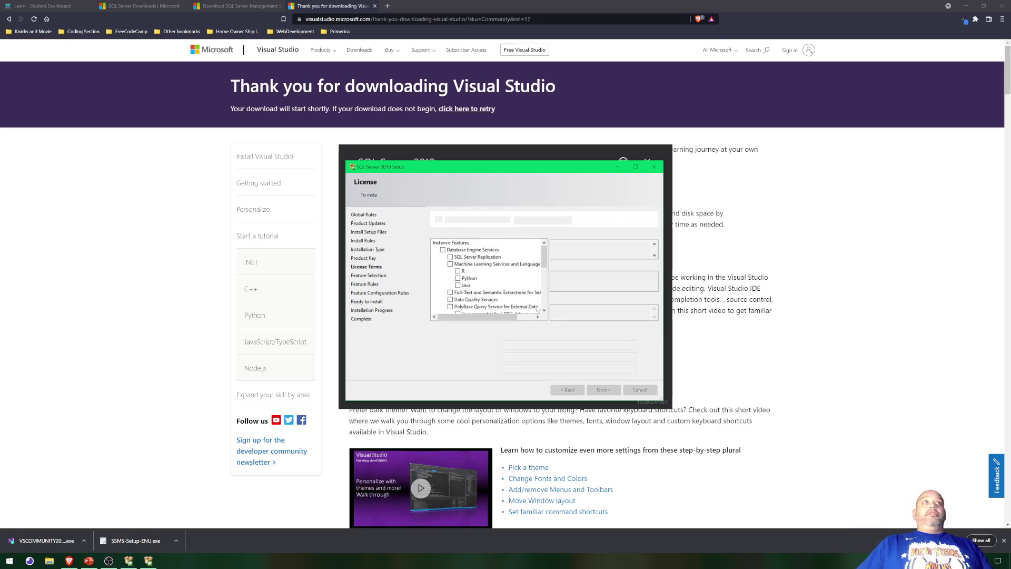
# - Select only Database Engine Services as the instance feature to install and continue to the instance configuration
pyautogui.click(442, 249)
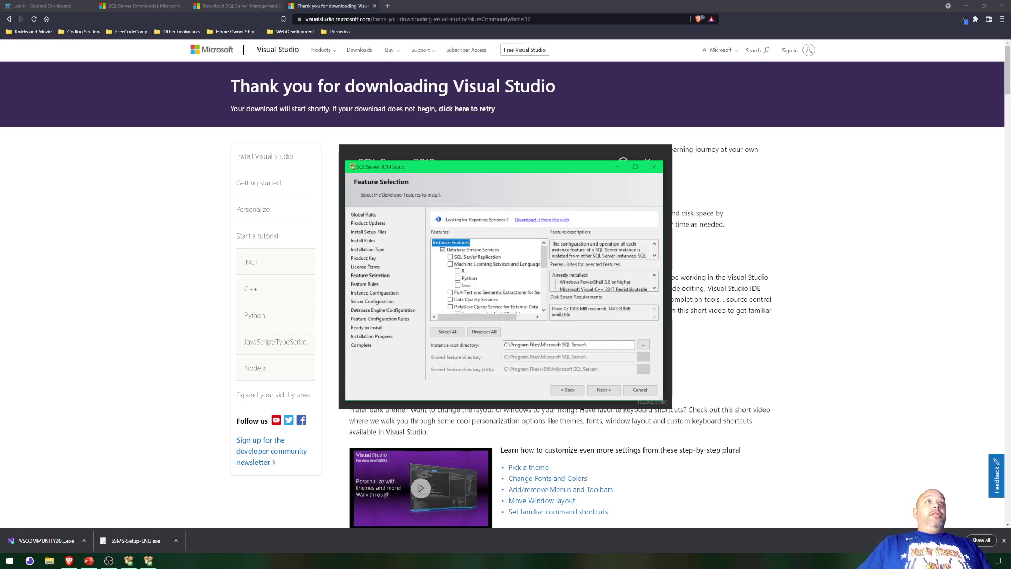
pyautogui.scroll(-8, 437, 268)
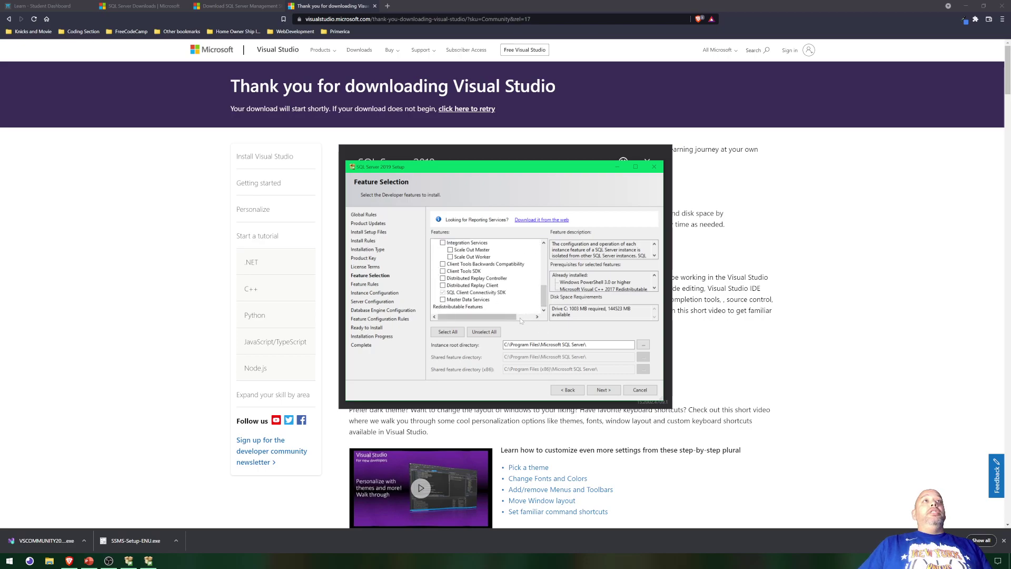
pyautogui.click(606, 391)
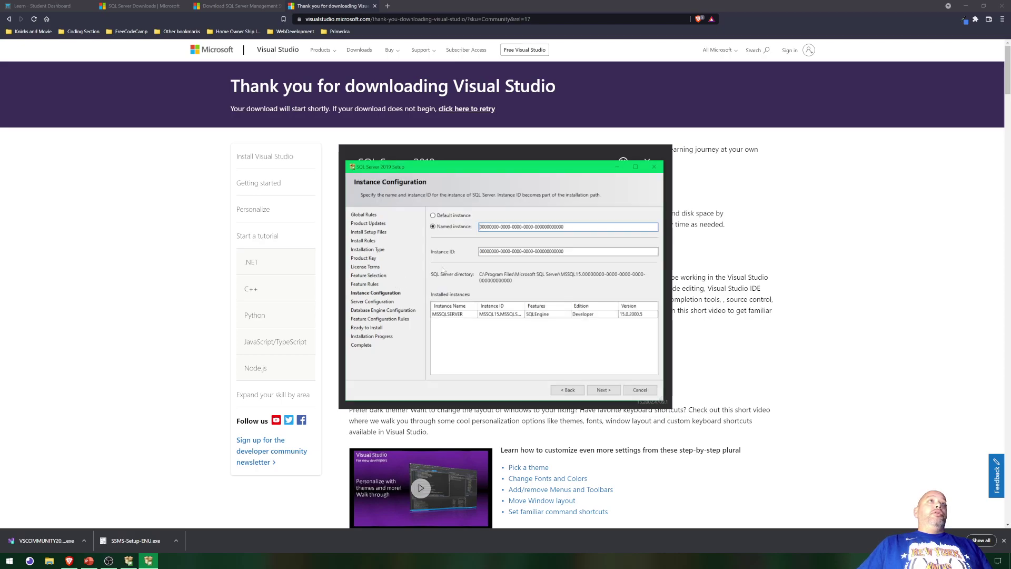
# - Name the new SQL Server instance MVCSERVER, using the same instance ID, and continue to the server configuration
pyautogui.doubleClick(562, 227)
pyautogui.click(564, 227)
pyautogui.moveTo(565, 227); pyautogui.dragTo(478, 227)
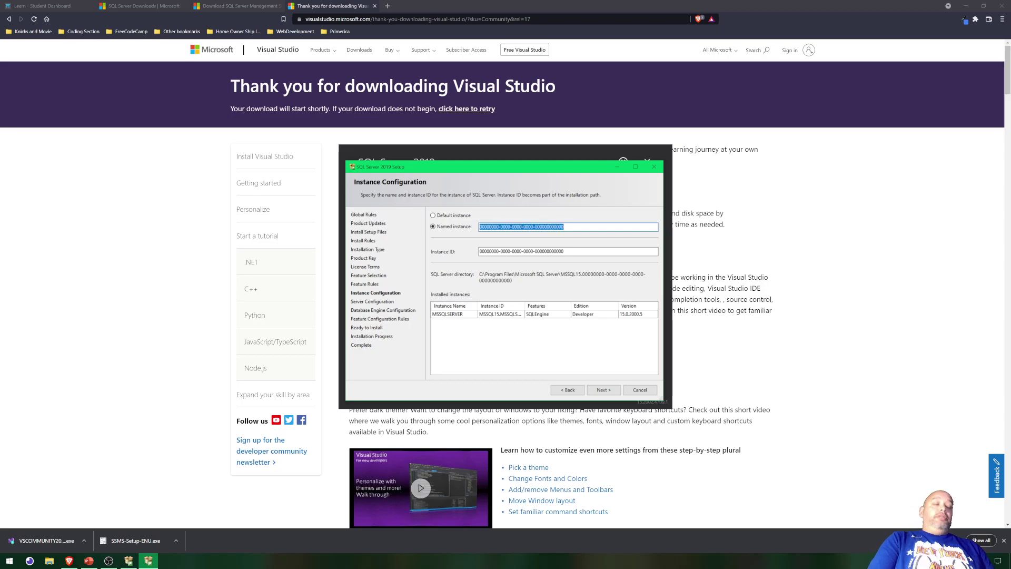
pyautogui.write('MVCSERVER')
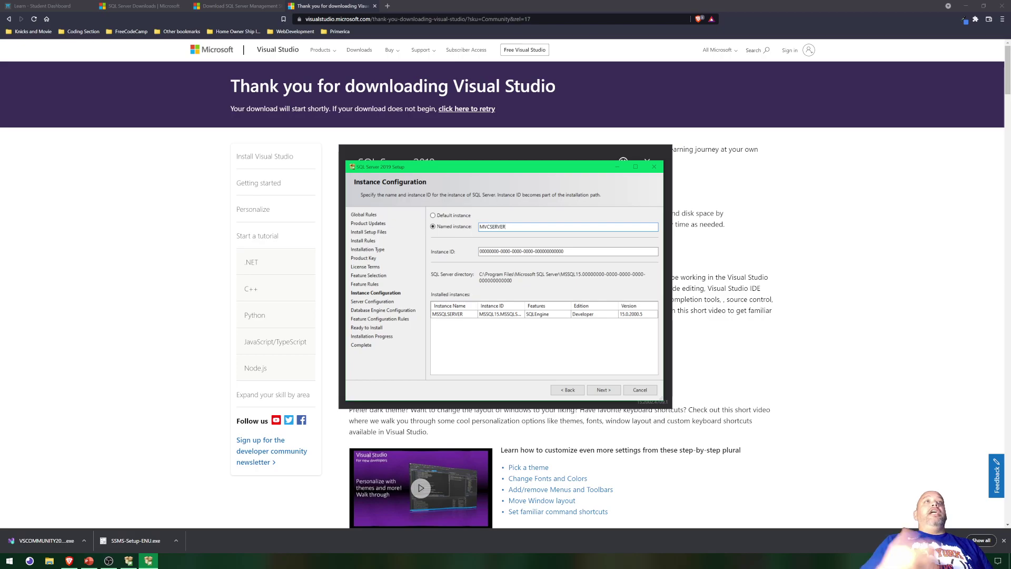
pyautogui.click(581, 251)
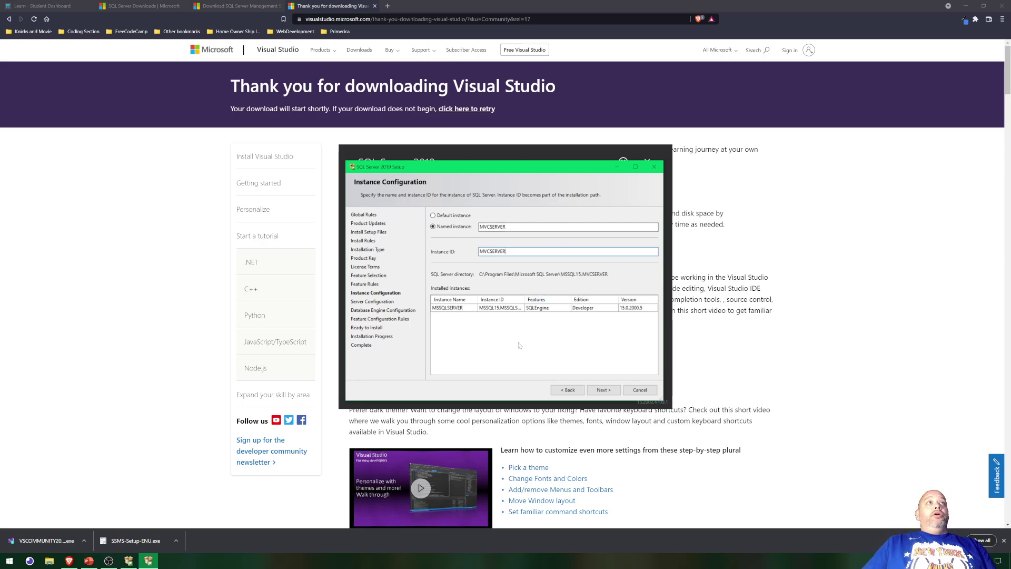
pyautogui.click(599, 390)
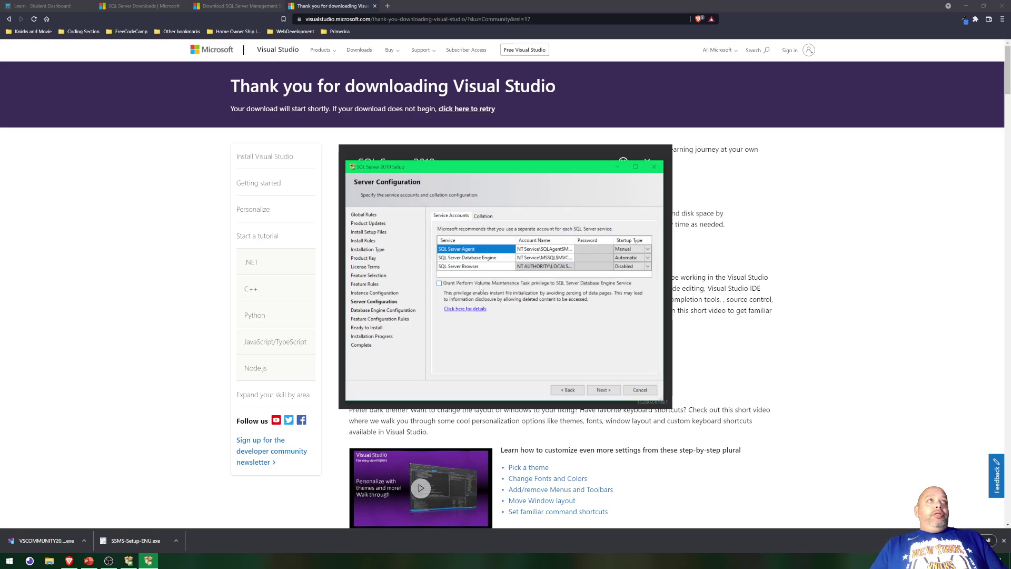
# - Keep the default service accounts and Windows authentication, add the current user as administrator, and install the MVCSERVER instance
pyautogui.click(604, 390)
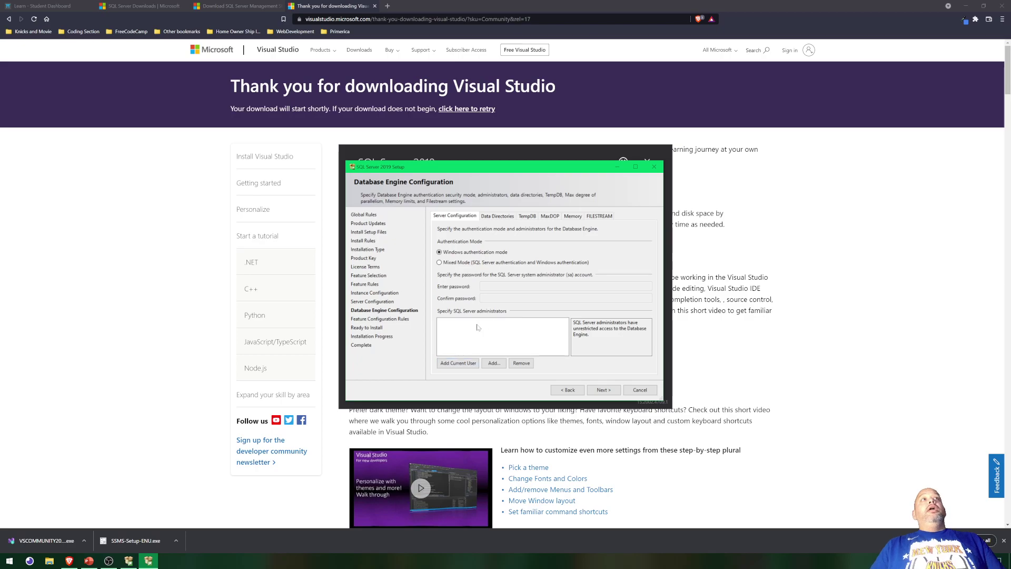
pyautogui.click(456, 363)
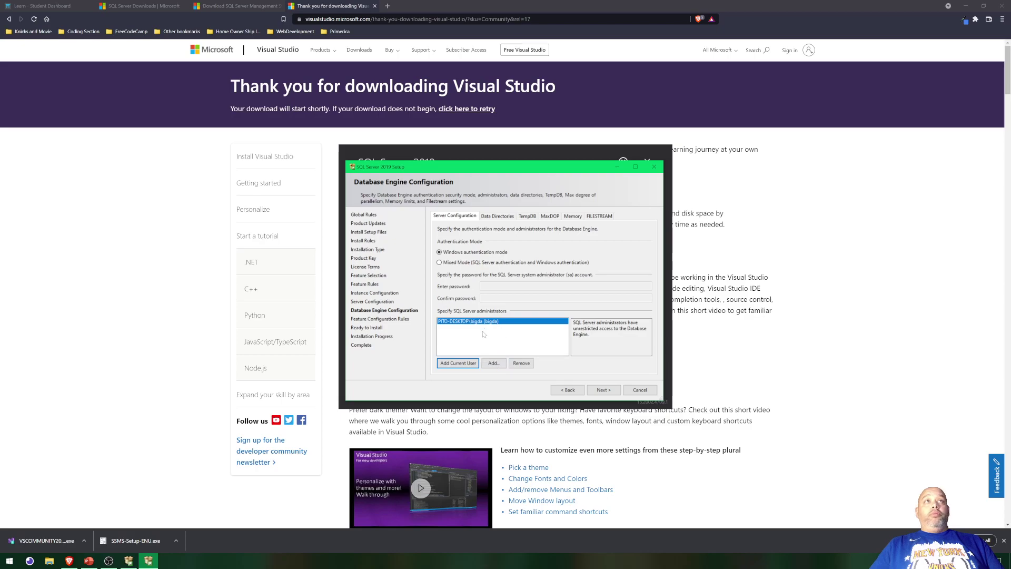
pyautogui.click(605, 389)
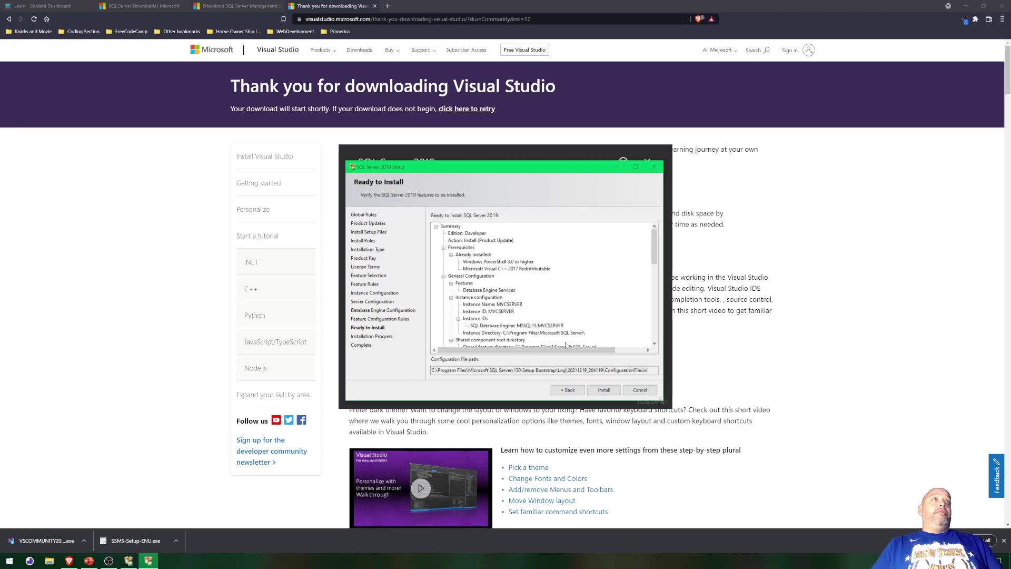
pyautogui.click(603, 390)
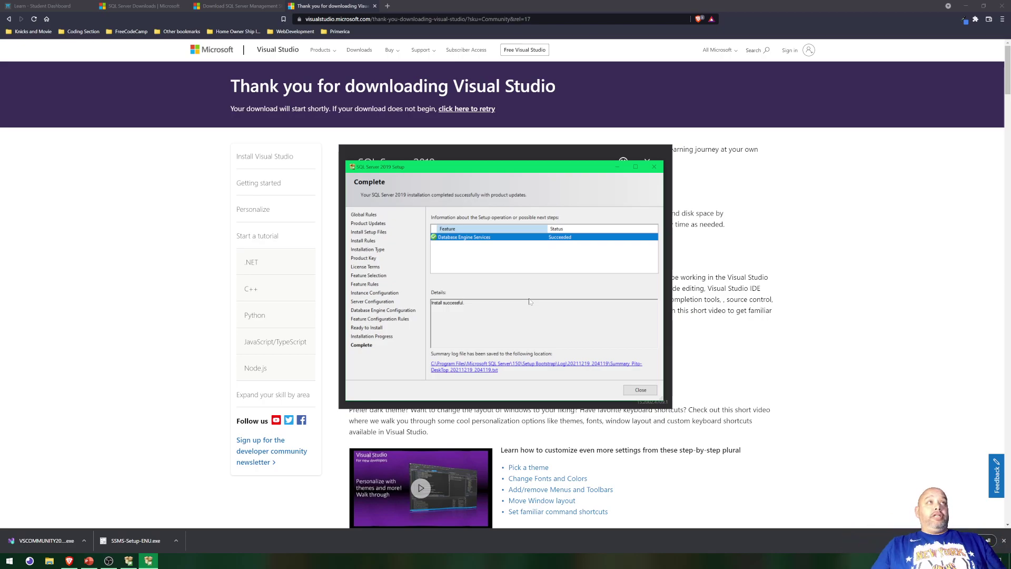
pyautogui.click(640, 389)
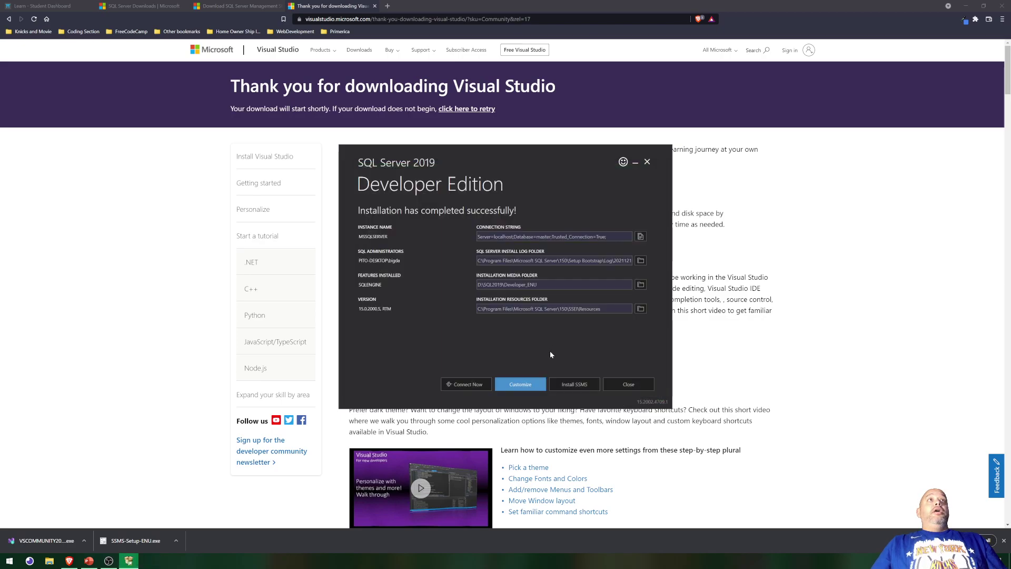
# - Launch another customized SQL Server 2019 setup as a new Developer edition installation and accept its license terms
pyautogui.click(515, 386)
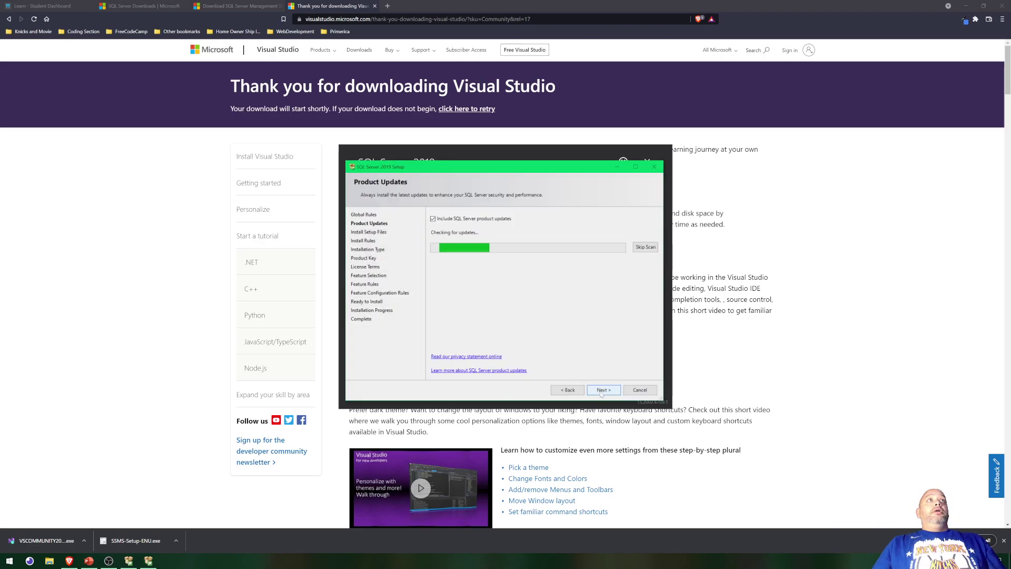
pyautogui.click(603, 390)
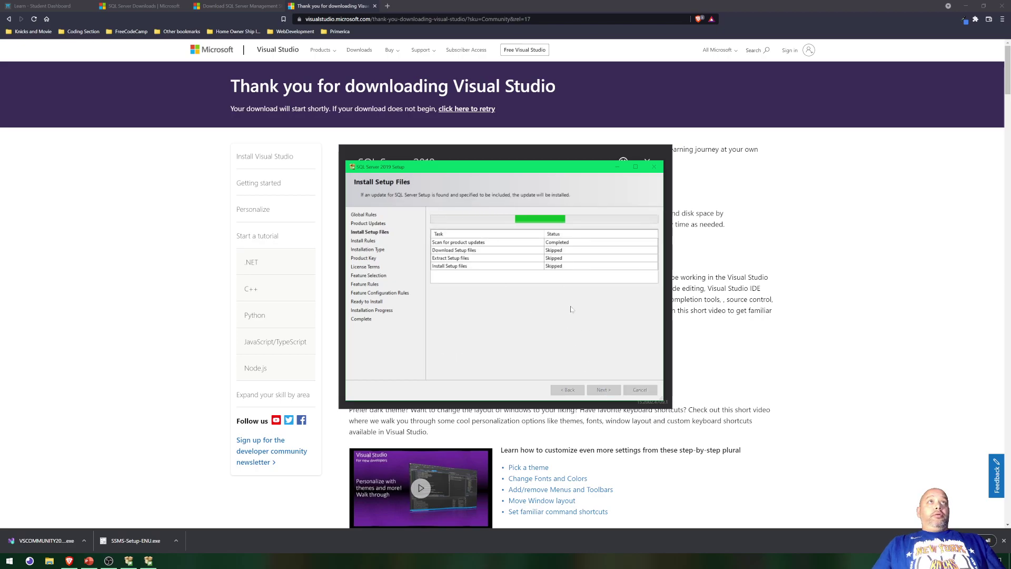
pyautogui.click(603, 390)
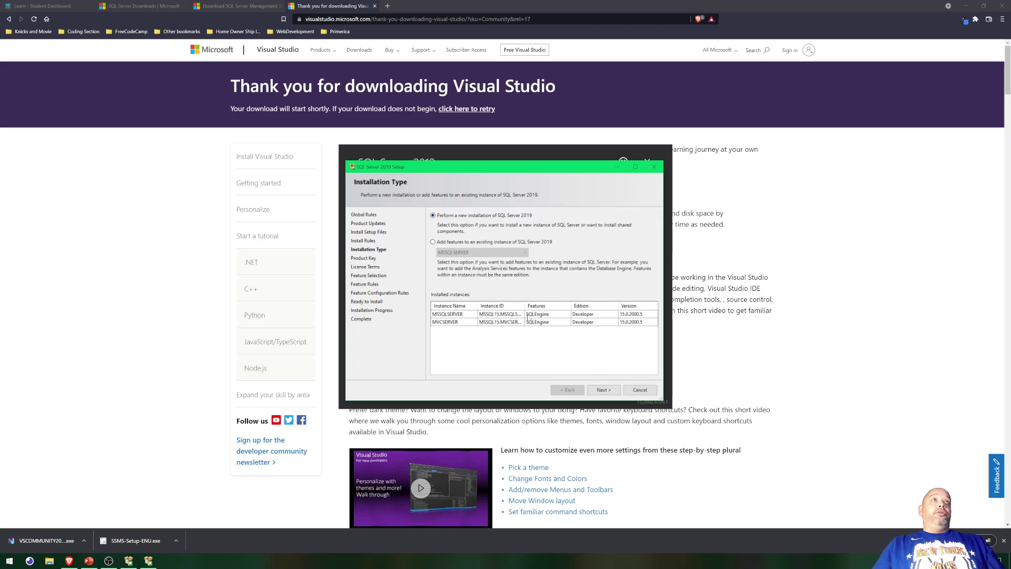
pyautogui.click(604, 389)
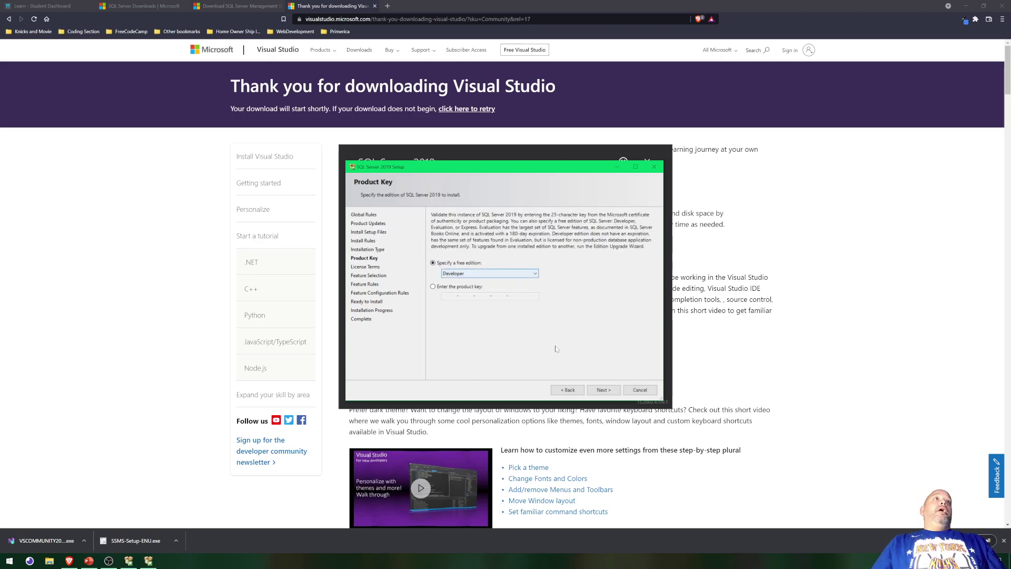
pyautogui.click(603, 390)
pyautogui.click(487, 337)
pyautogui.click(603, 389)
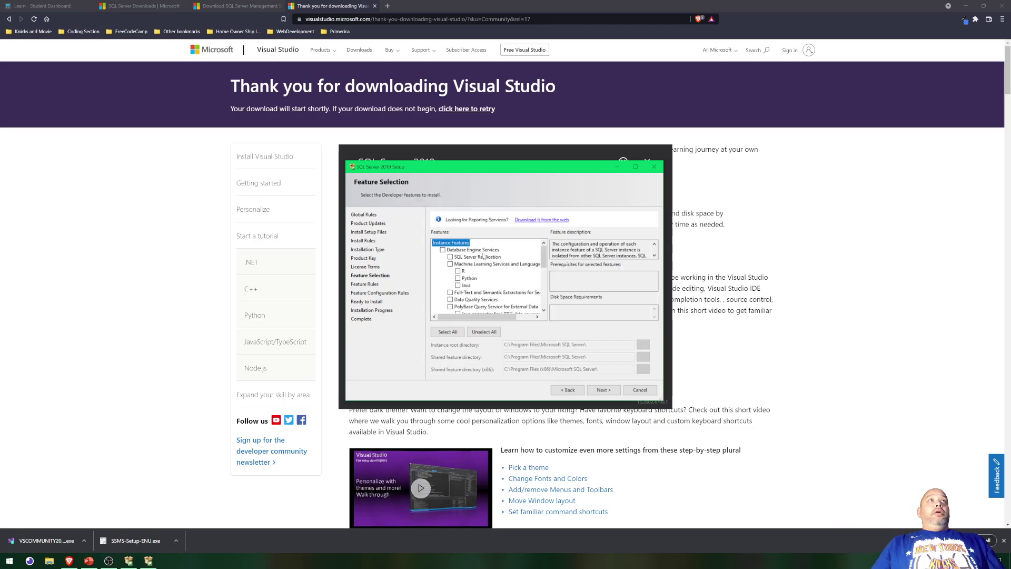
# - Choose only Database Engine Services as the feature for this further SQL Server instance and continue to the instance configuration
pyautogui.click(443, 250)
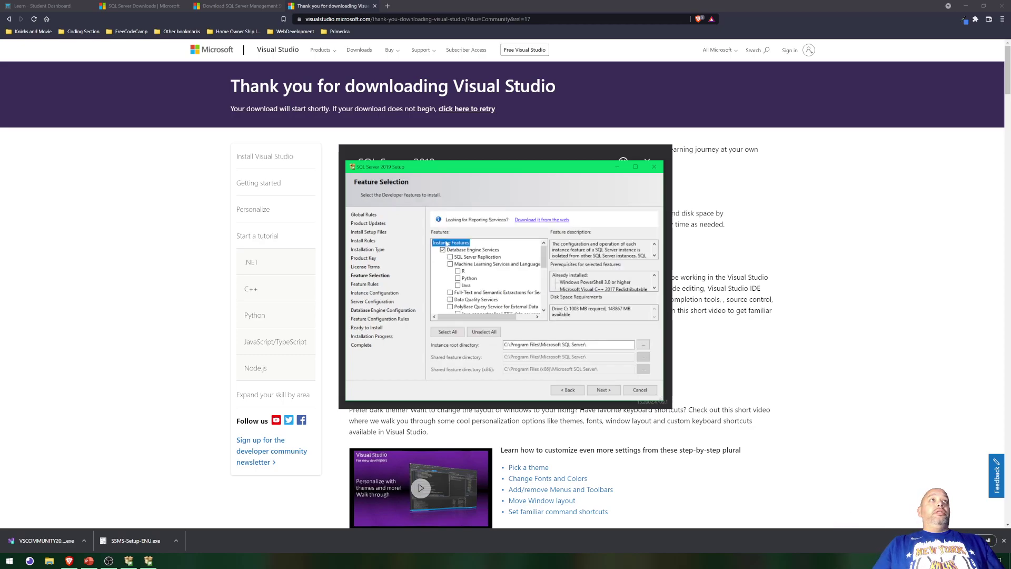
pyautogui.scroll(-1, 468, 258)
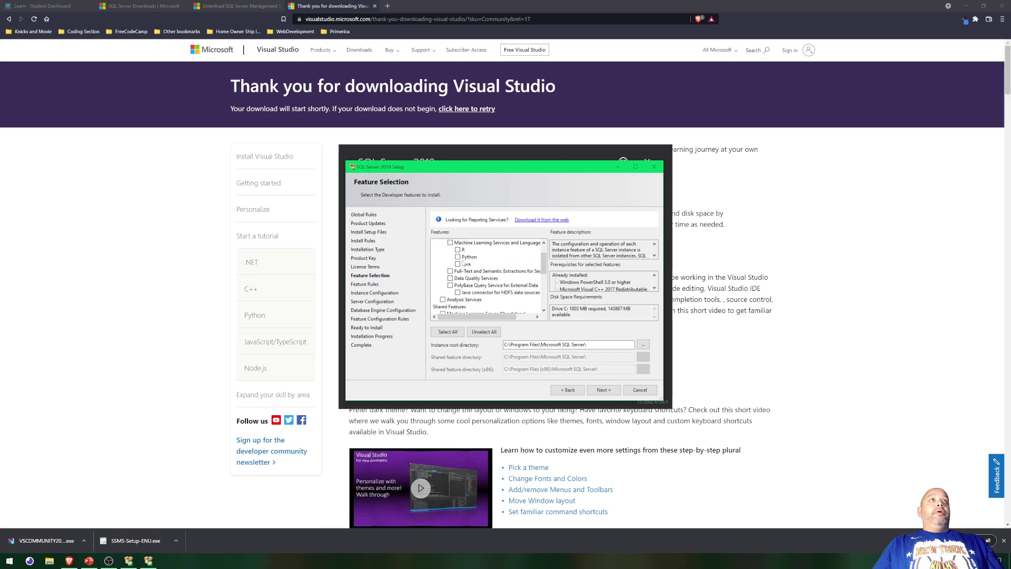
pyautogui.scroll(-4, 465, 264)
pyautogui.scroll(-1, 470, 264)
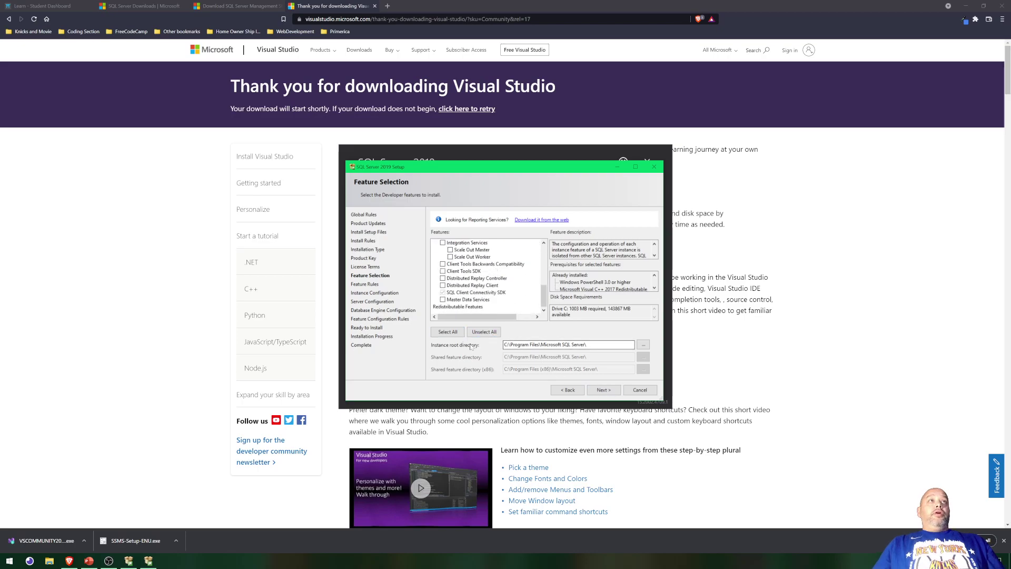
pyautogui.click(604, 395)
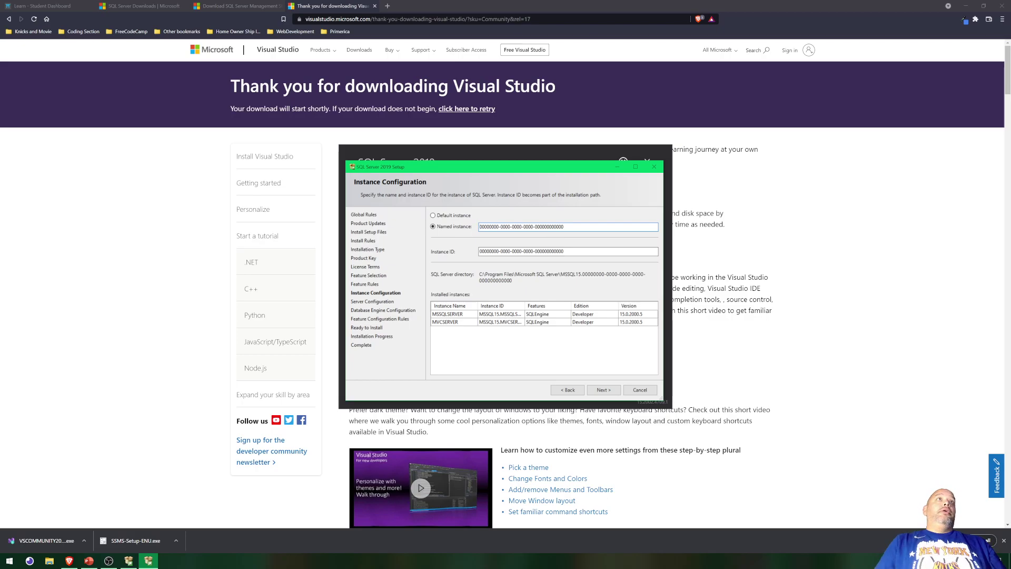
# - Name the new SQL Server instance BLAZORSERVER, using the same instance ID, and continue to the server configuration
pyautogui.moveTo(565, 227); pyautogui.dragTo(478, 227)
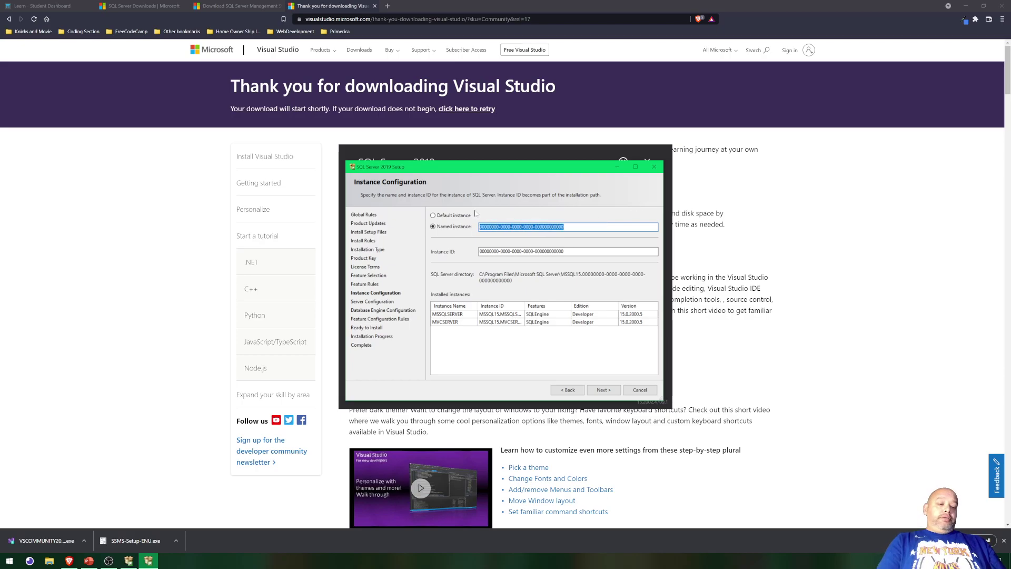
pyautogui.write('B')
pyautogui.write('LAX')
pyautogui.write('ORs')
pyautogui.press('BackSpace')
pyautogui.write('SERVER')
pyautogui.press('Tab')
pyautogui.click(618, 390)
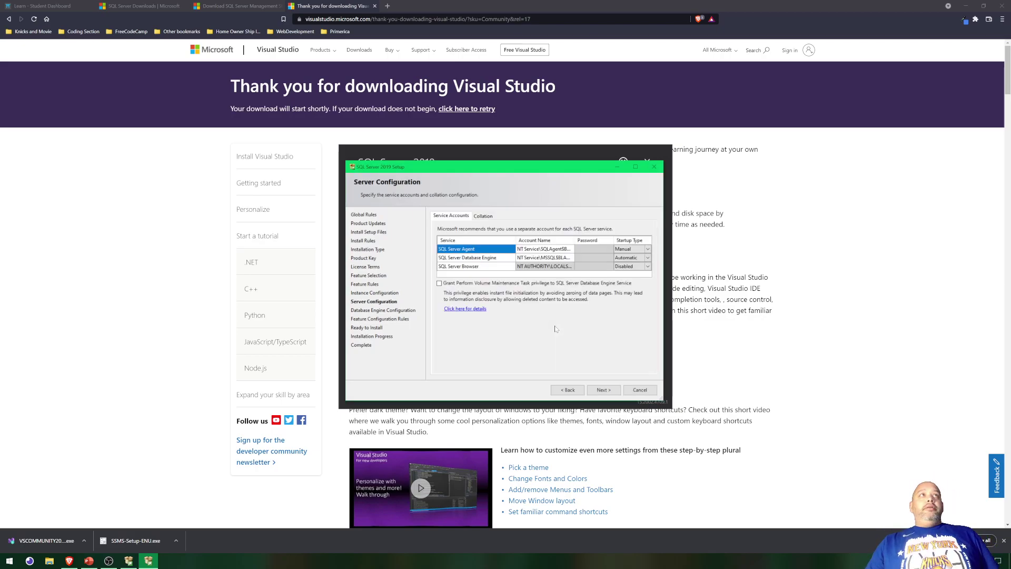
# - Keep the default service accounts and Windows authentication, add the current user as administrator, install the BLAZORSERVER instance and close the setup
pyautogui.click(602, 389)
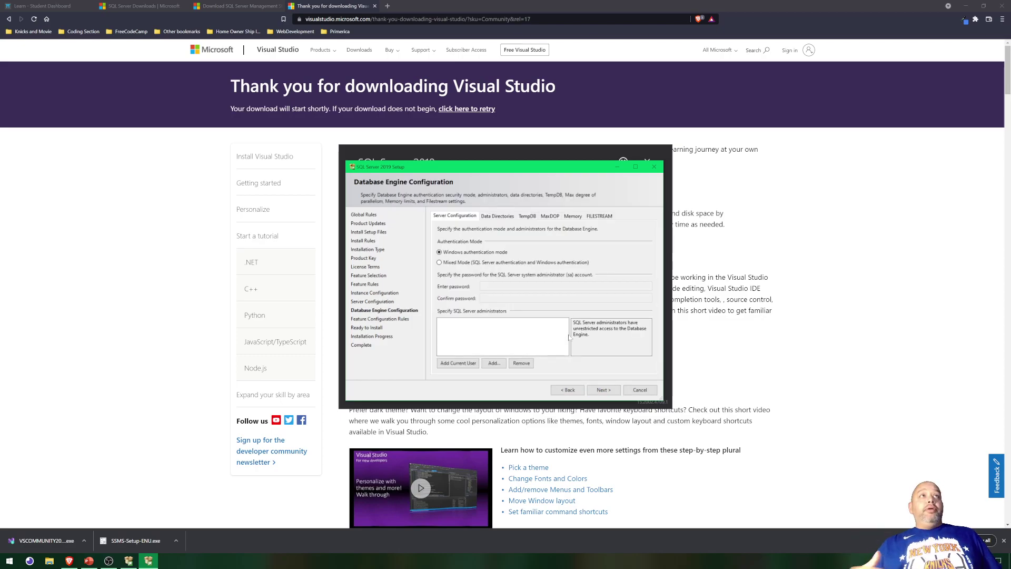
pyautogui.click(456, 362)
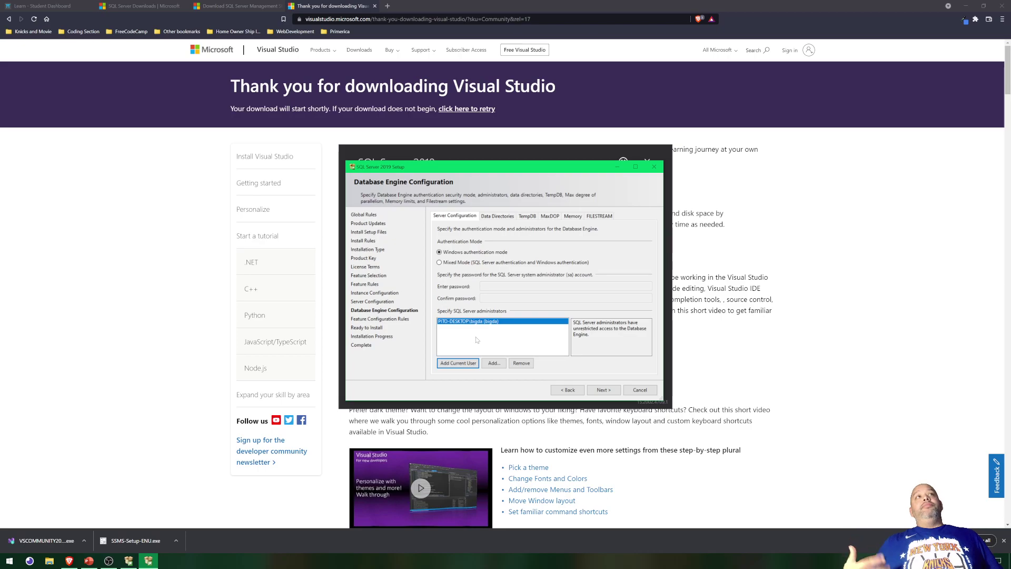
pyautogui.click(604, 390)
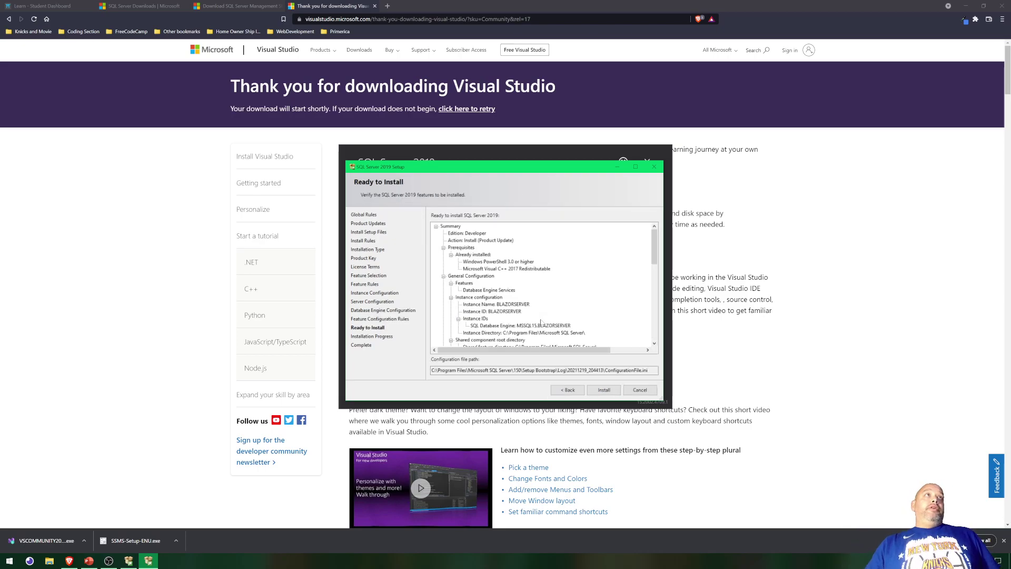
pyautogui.click(603, 390)
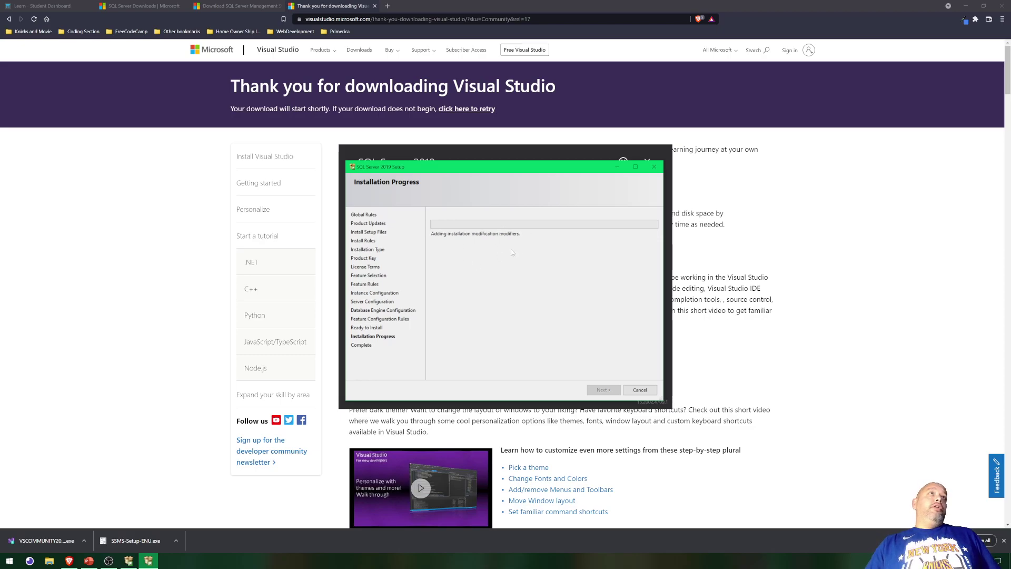
pyautogui.click(108, 561)
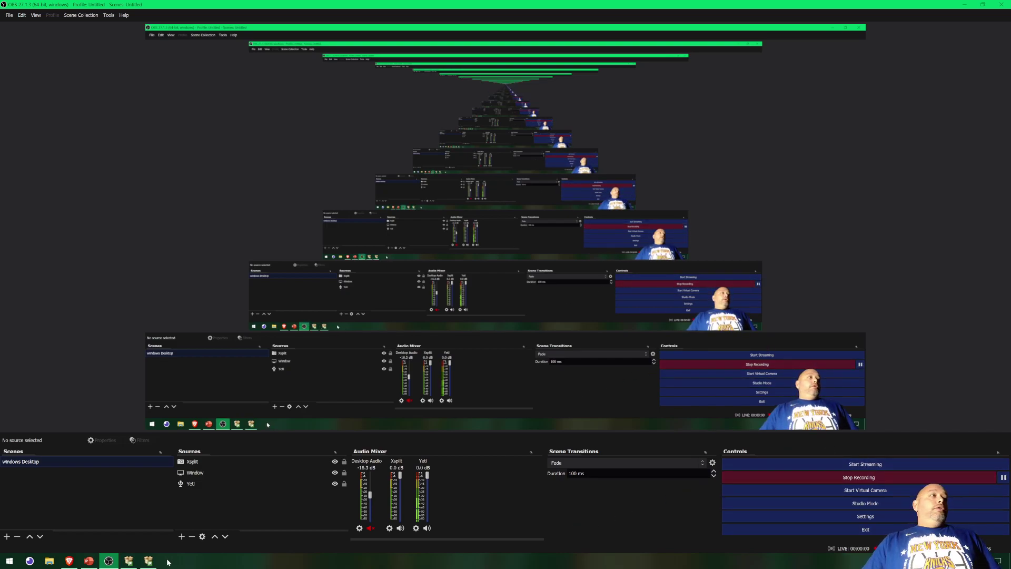
pyautogui.click(109, 560)
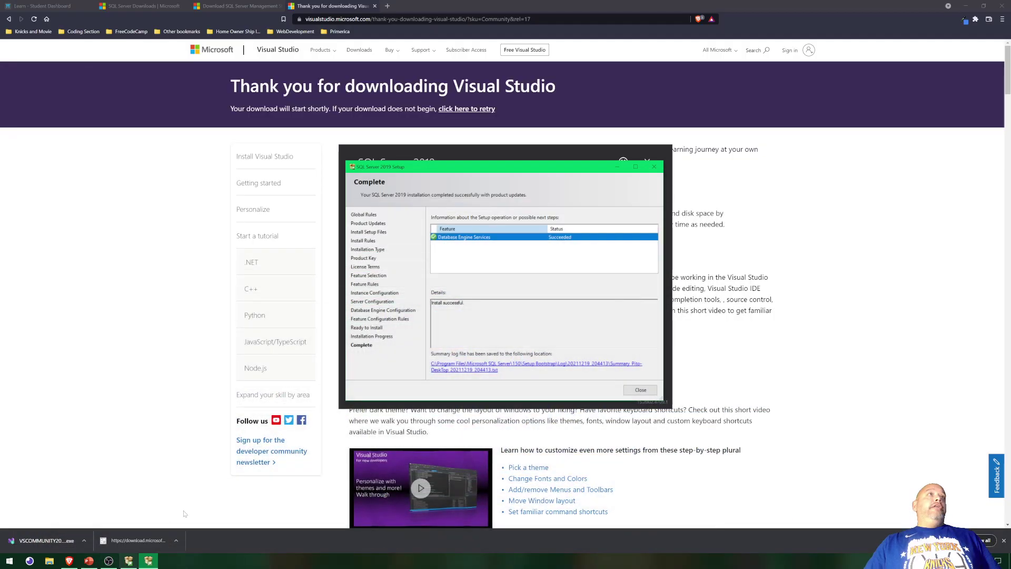
pyautogui.click(641, 391)
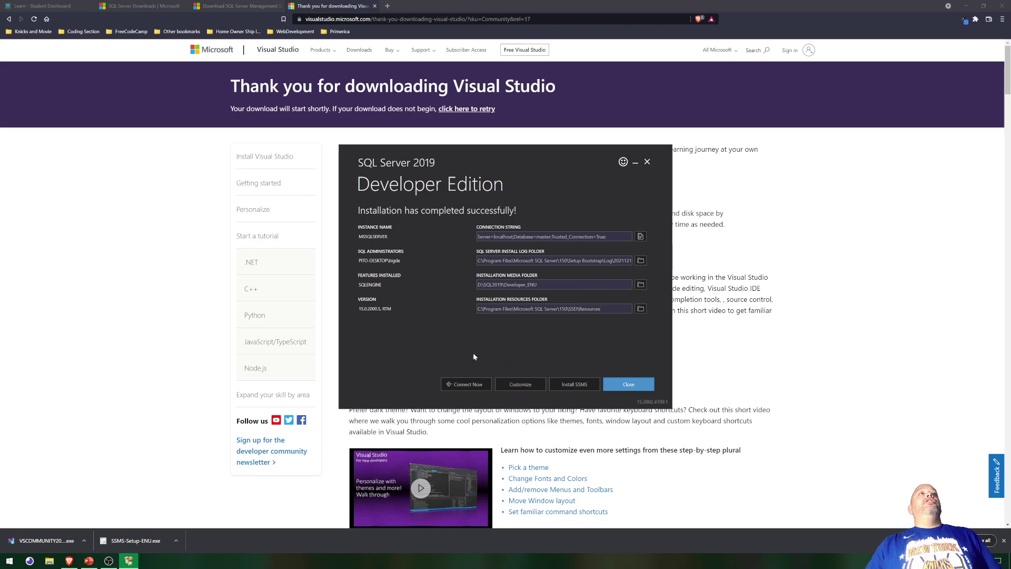
# - Open the SSMS download page from the SQL Server installer, and close all download pages in the browser, keeping only the Student Dashboard
pyautogui.click(580, 387)
pyautogui.click(222, 7)
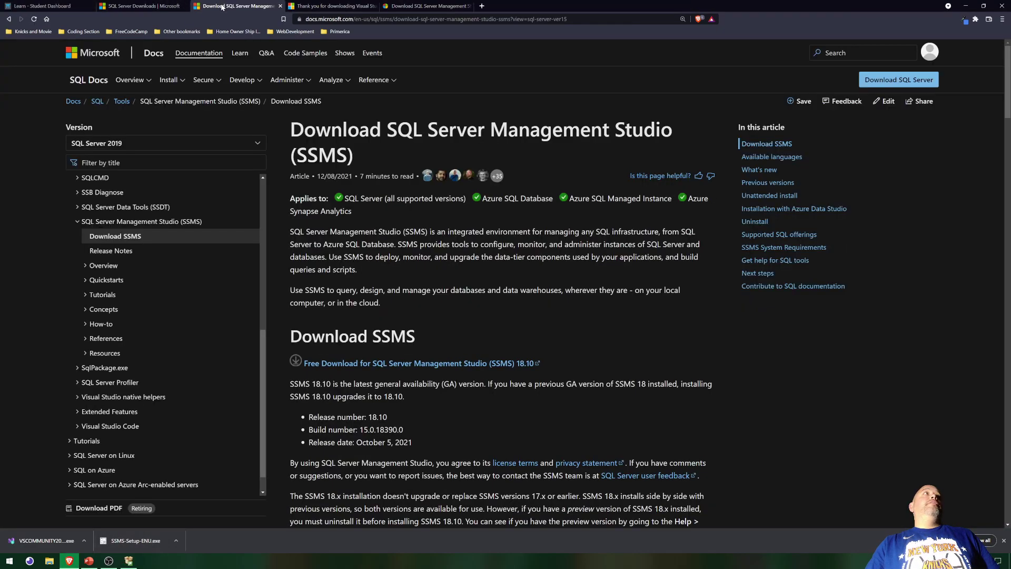
pyautogui.click(361, 7)
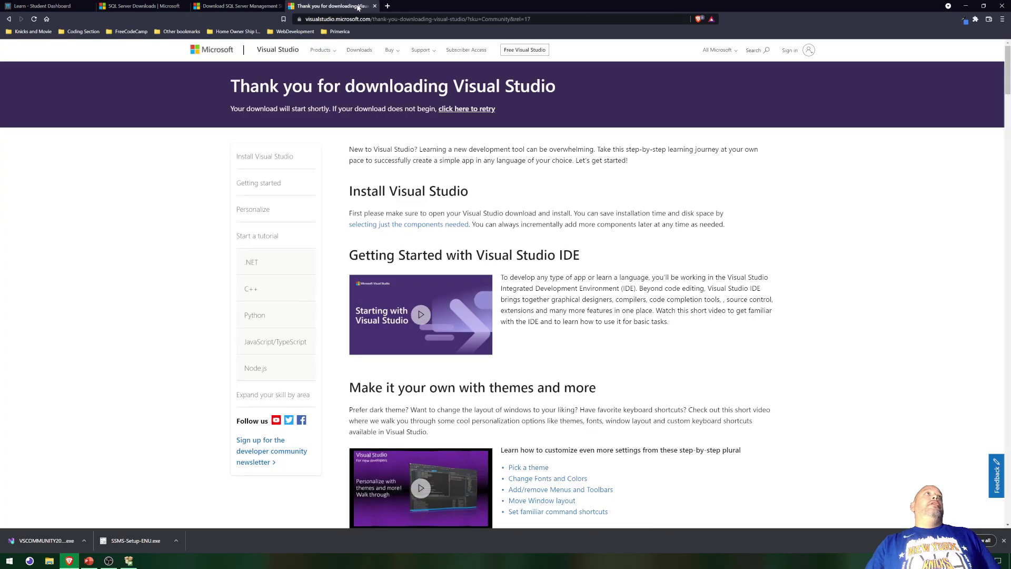
pyautogui.click(375, 6)
pyautogui.click(279, 6)
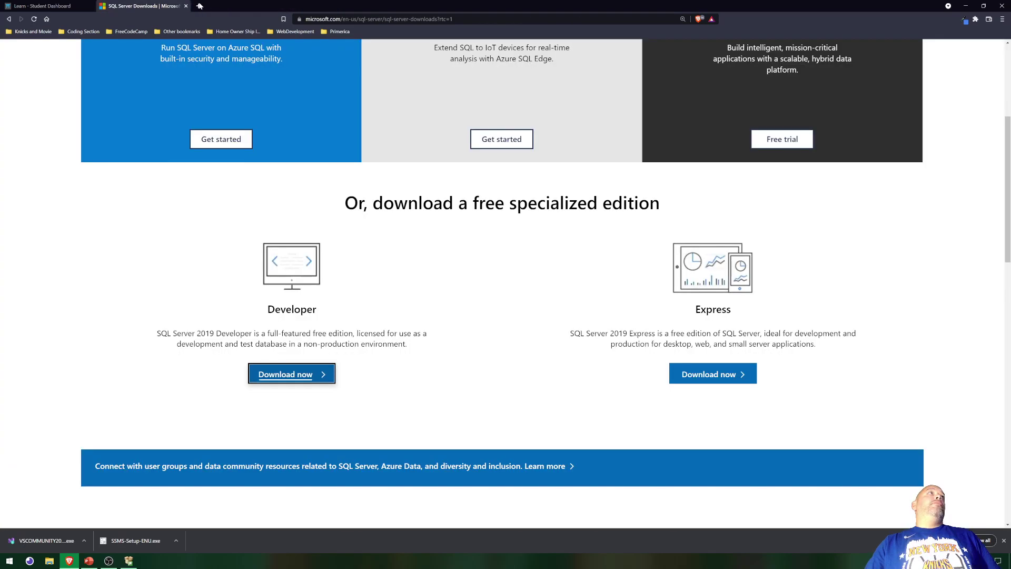
pyautogui.click(185, 5)
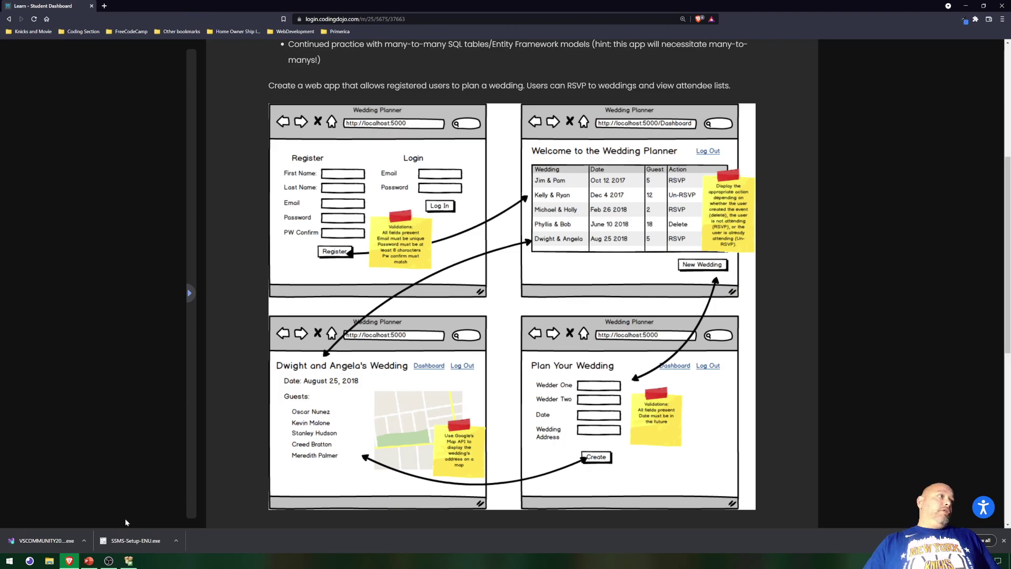
# - Run the downloaded SSMS-Setup-ENU.exe, install SQL Server Management Studio 18.10 in its default location, and close the finished setup
pyautogui.click(134, 540)
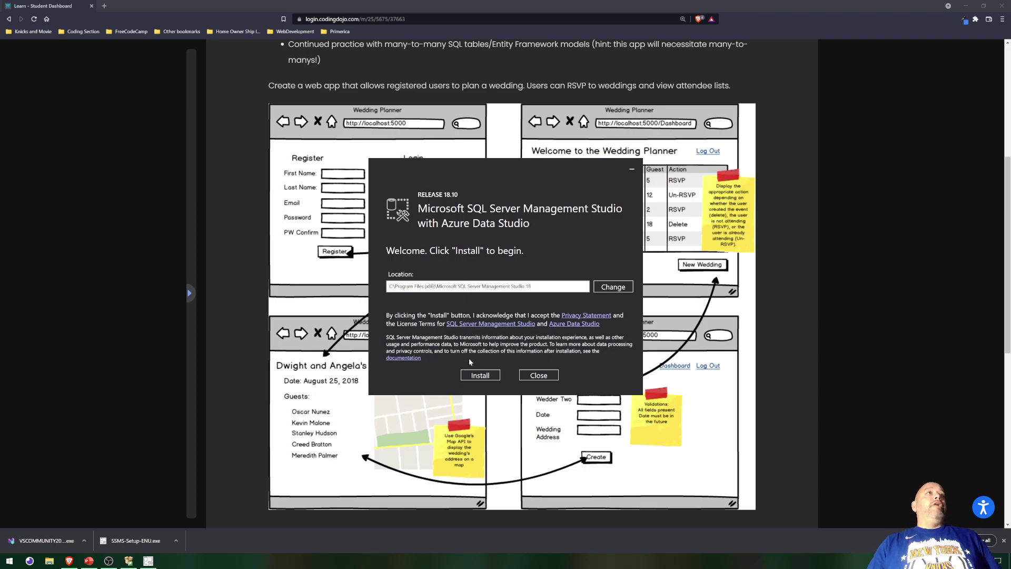
pyautogui.click(477, 375)
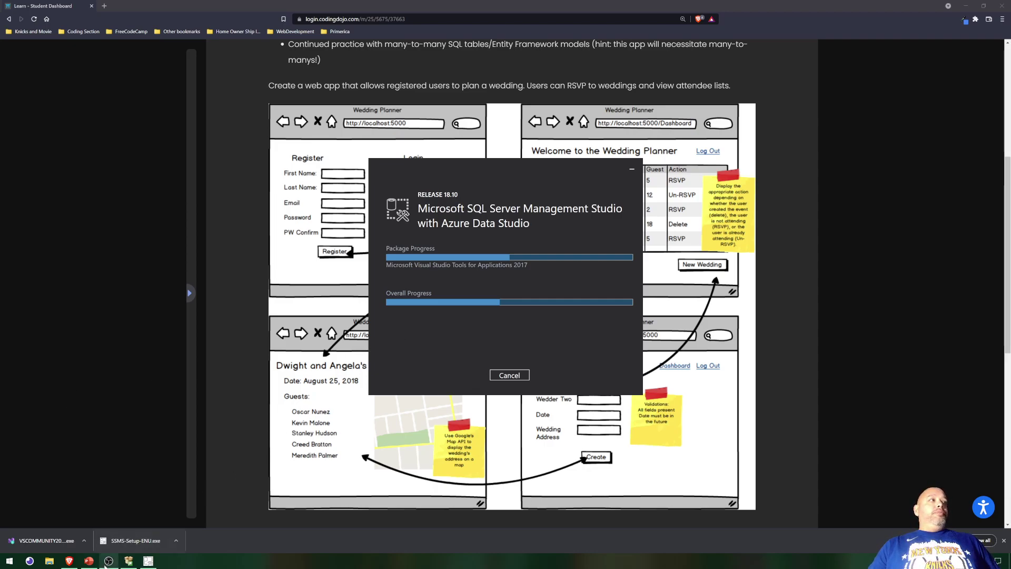
pyautogui.moveTo(106, 563)
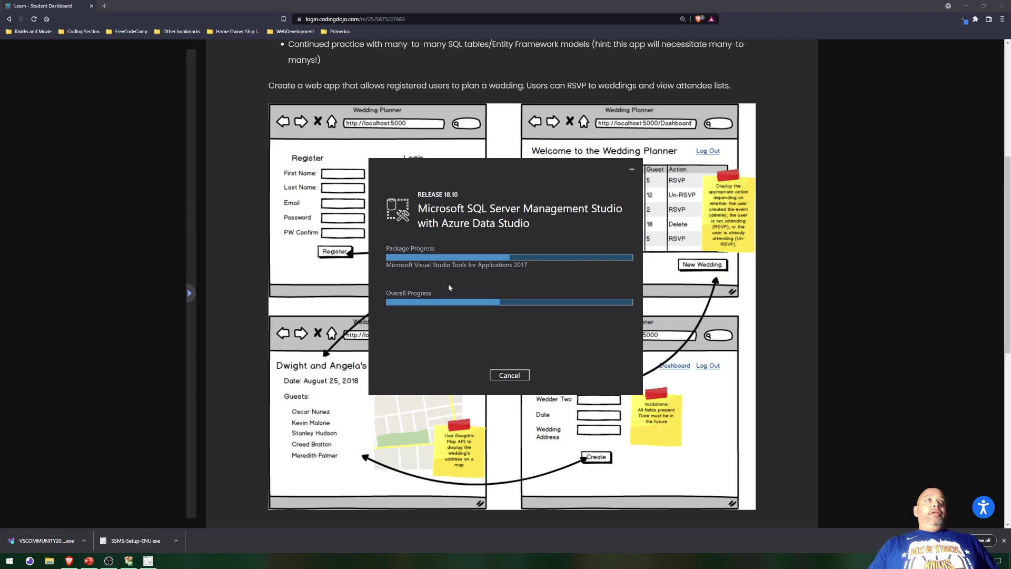
pyautogui.click(108, 560)
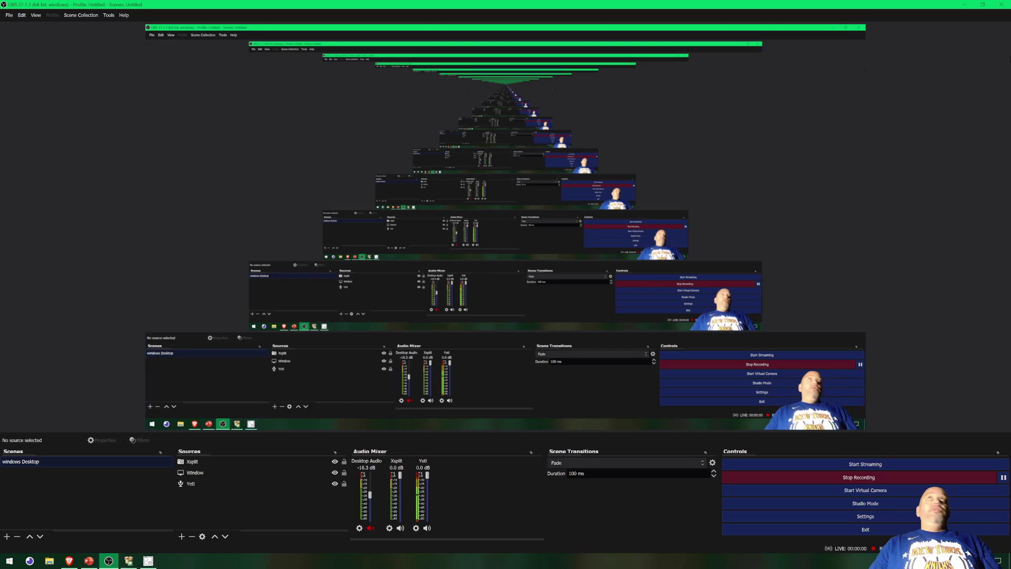
pyautogui.click(964, 5)
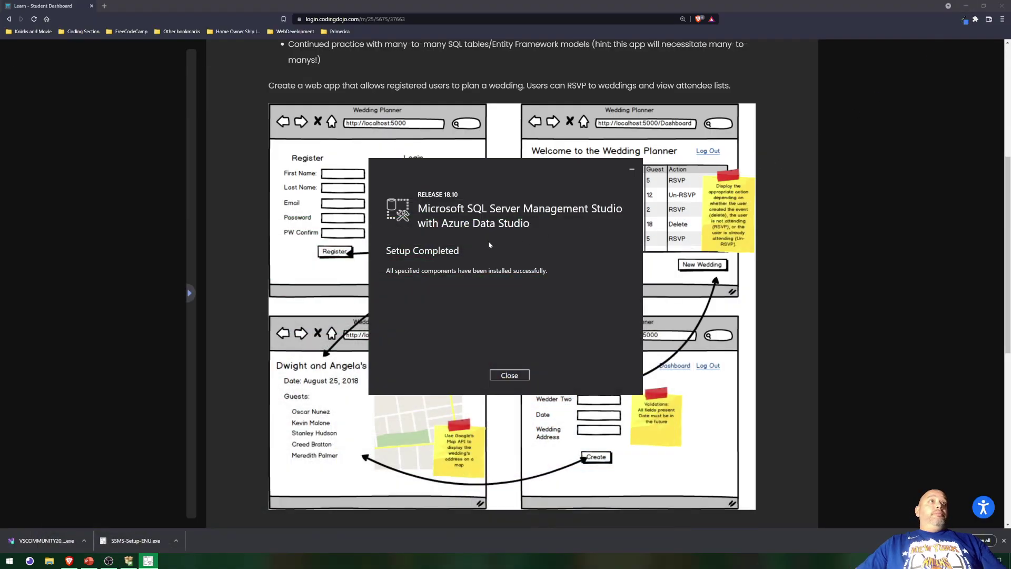
pyautogui.click(509, 375)
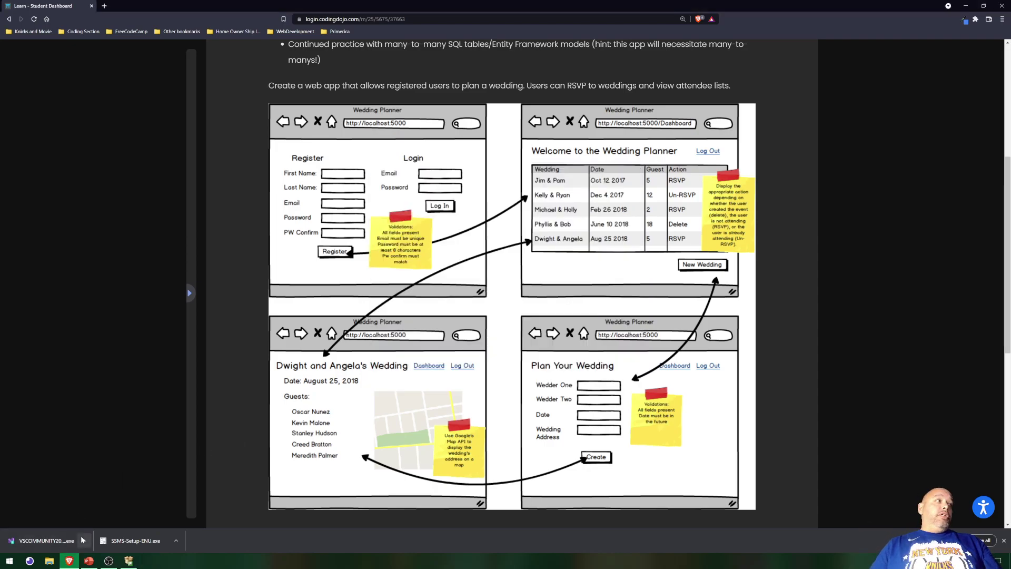
# - Launch the downloaded Visual Studio Community installer, accept its terms, and maximize the workload selection window
pyautogui.click(38, 539)
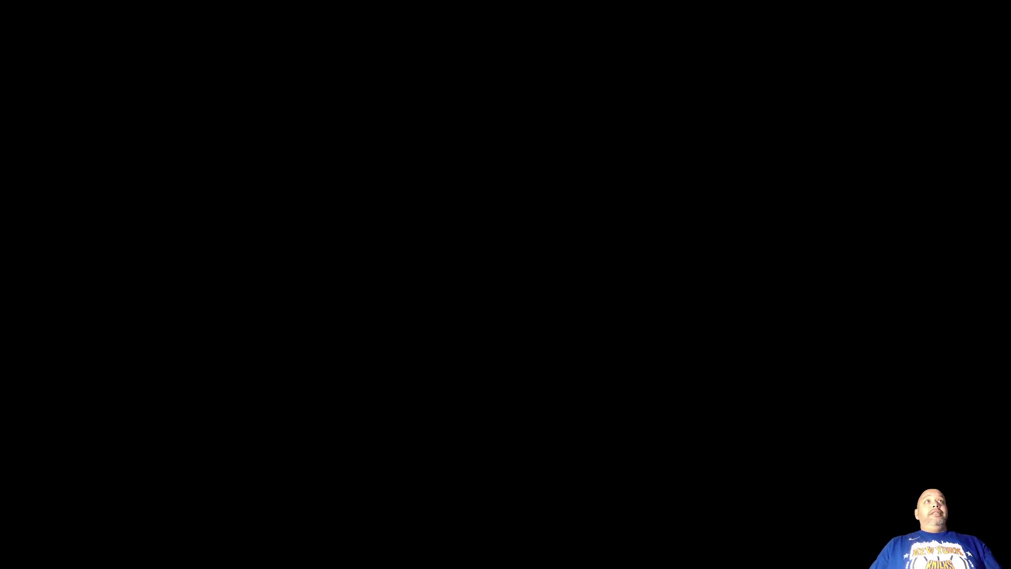
pyautogui.click(463, 335)
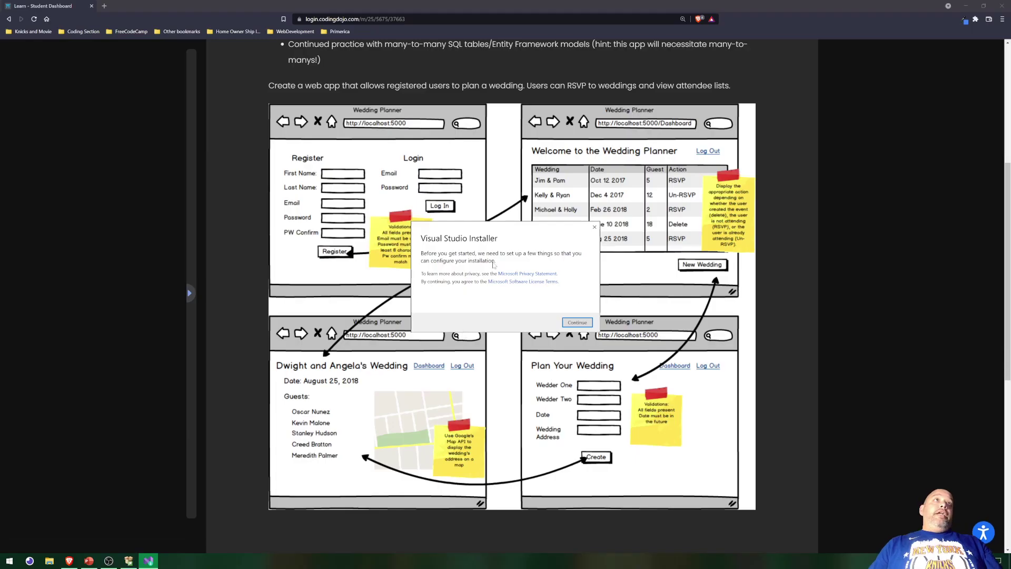
pyautogui.click(572, 322)
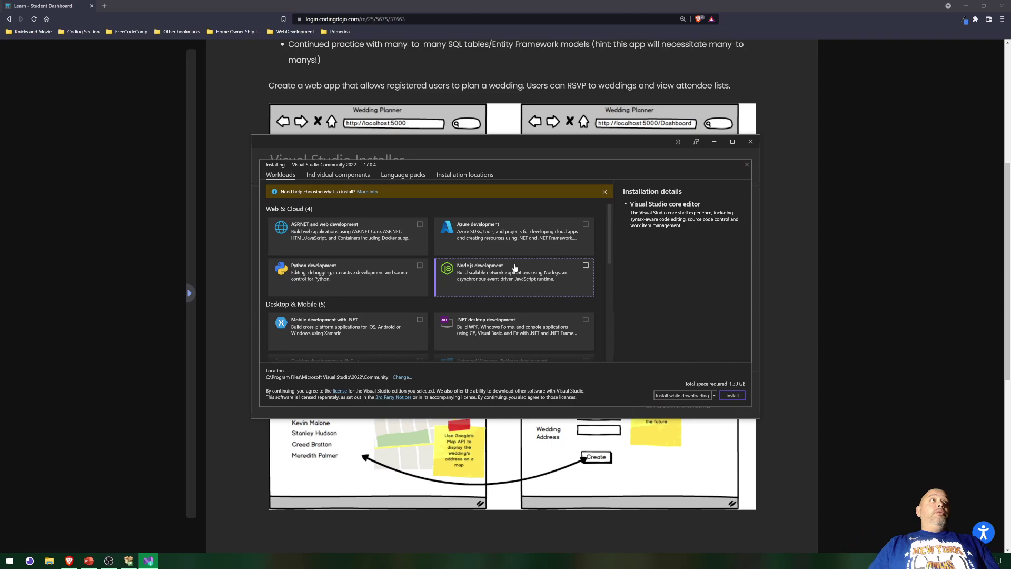
pyautogui.click(731, 141)
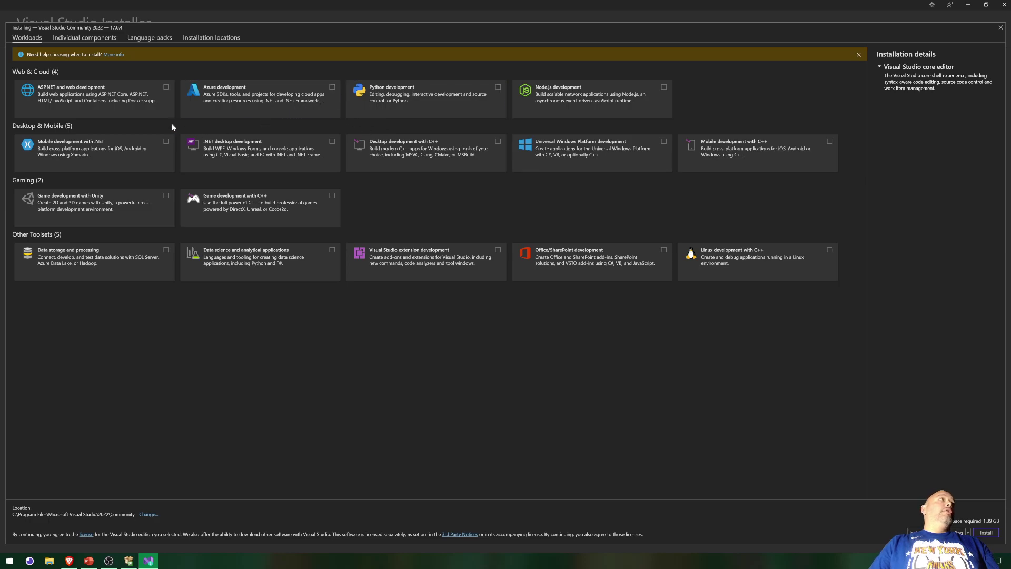
# - Select the ASP.NET and web, .NET desktop, Universal Windows Platform, Data storage and processing, and Visual Studio extension workloads, and install Visual Studio Community 2022
pyautogui.click(166, 88)
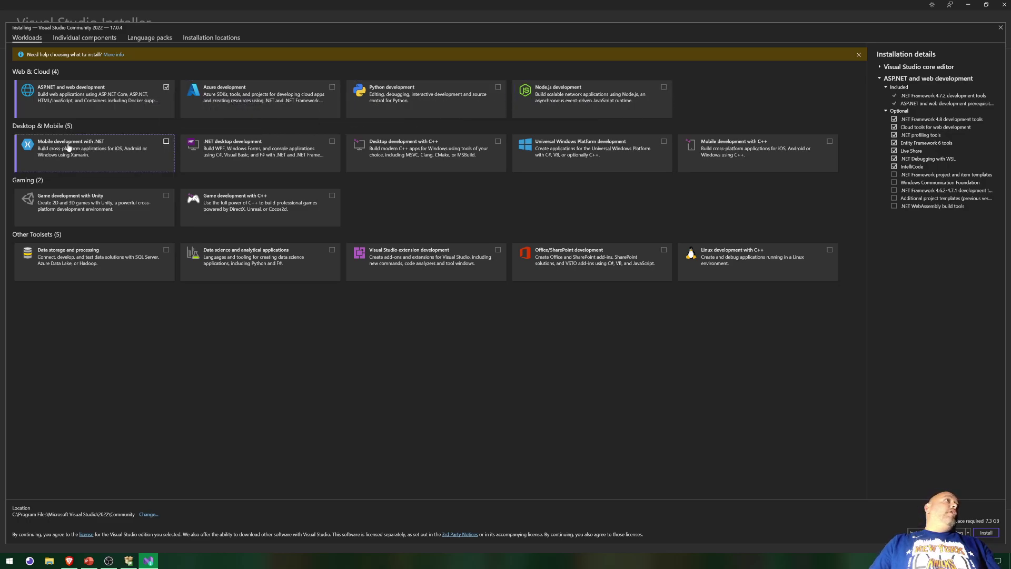
pyautogui.click(332, 142)
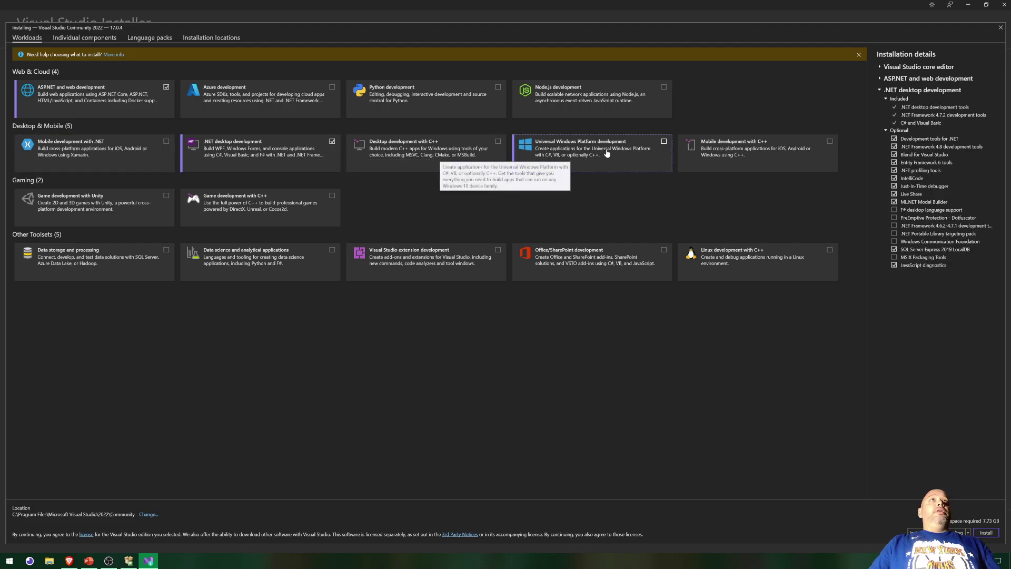
pyautogui.click(663, 142)
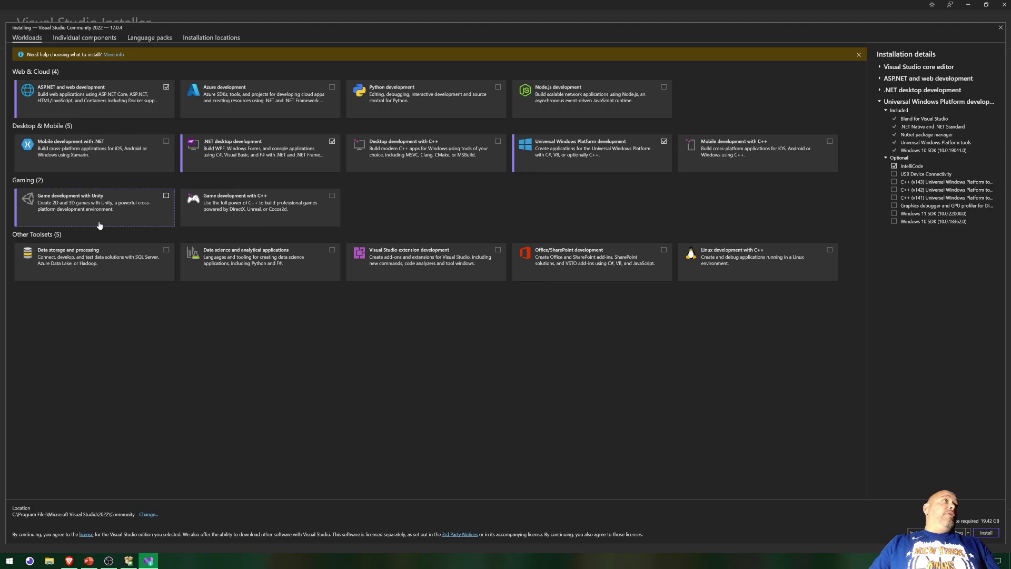
pyautogui.click(166, 250)
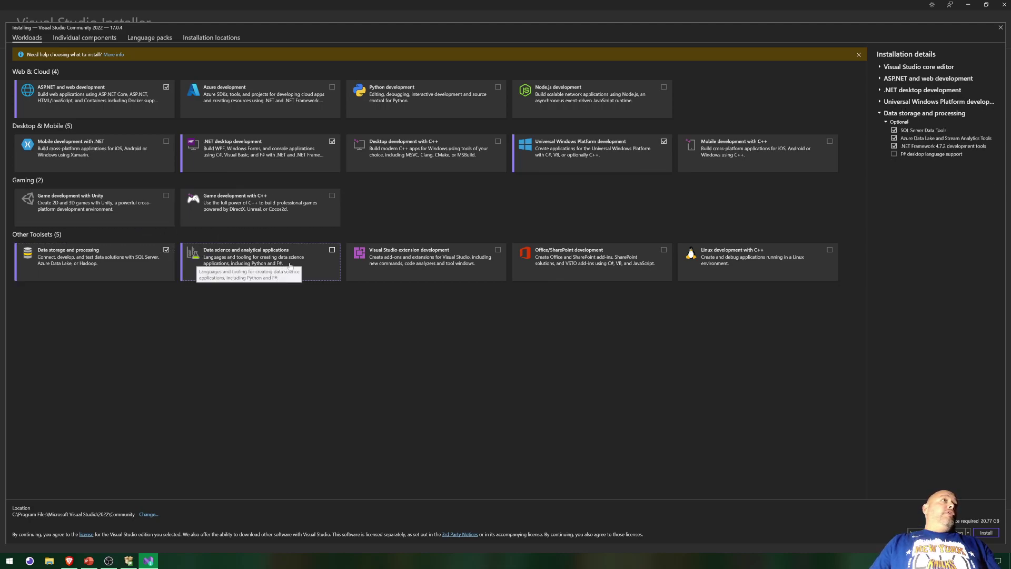
pyautogui.click(416, 266)
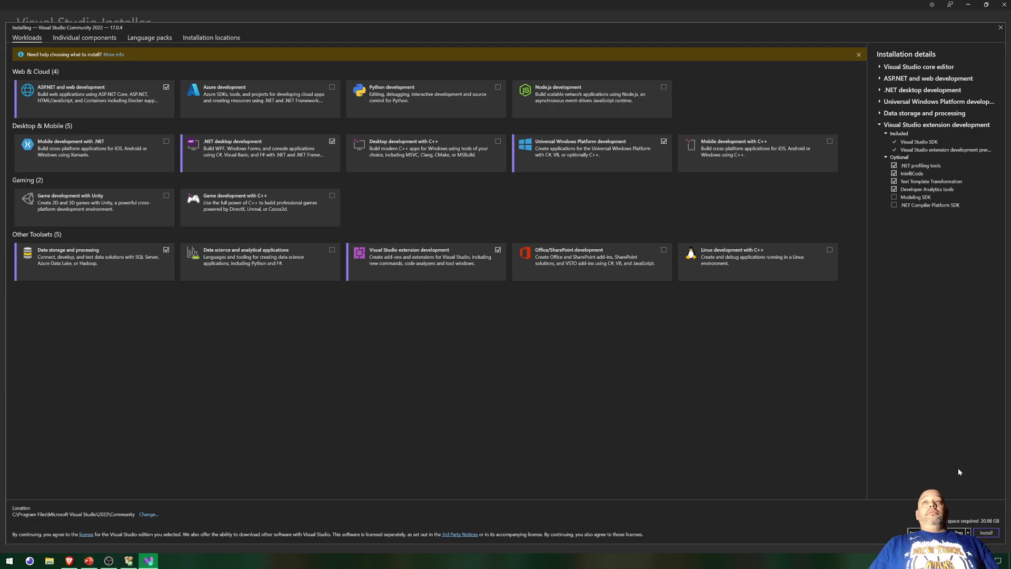
pyautogui.click(986, 533)
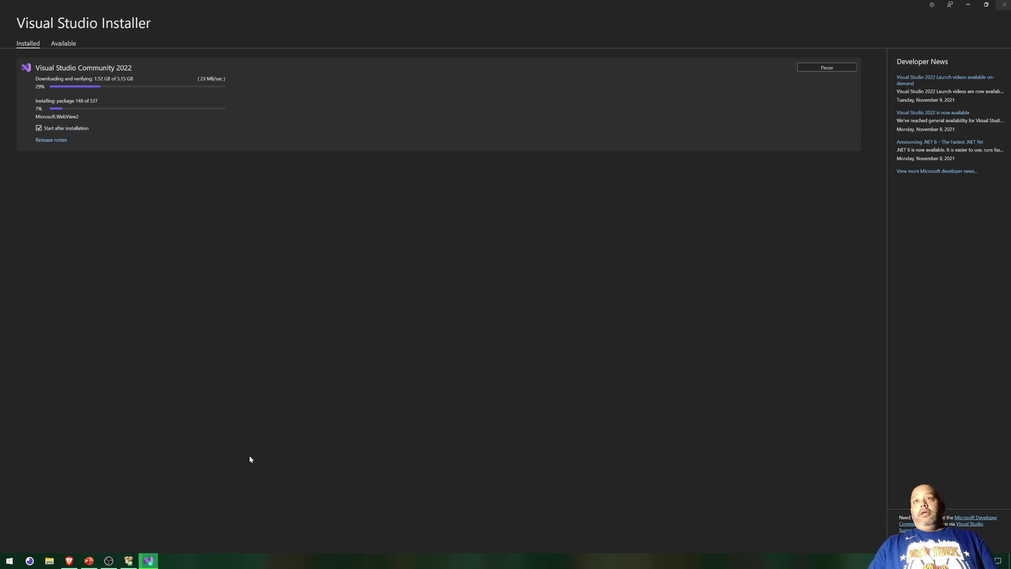
pyautogui.click(108, 560)
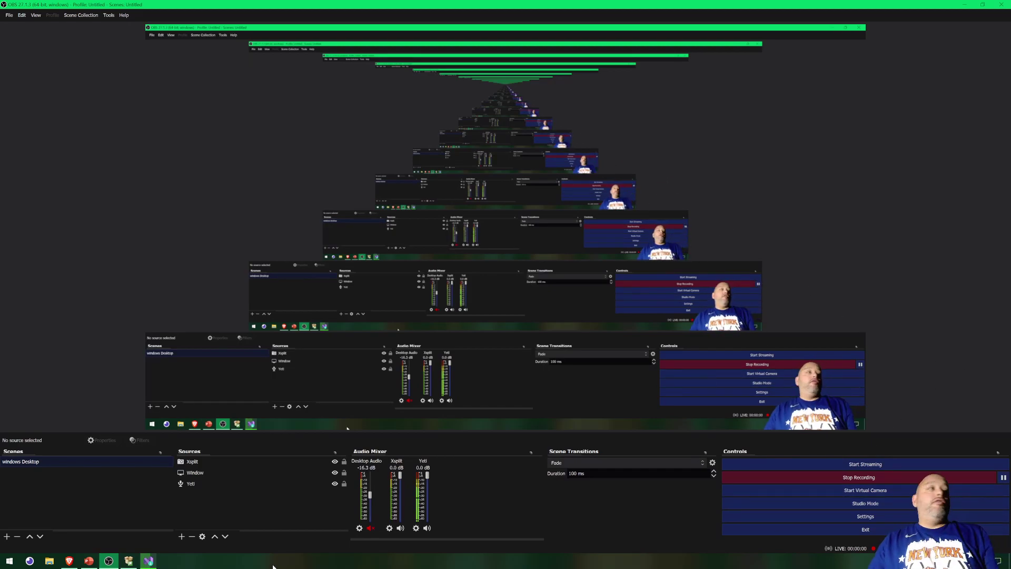
pyautogui.click(148, 560)
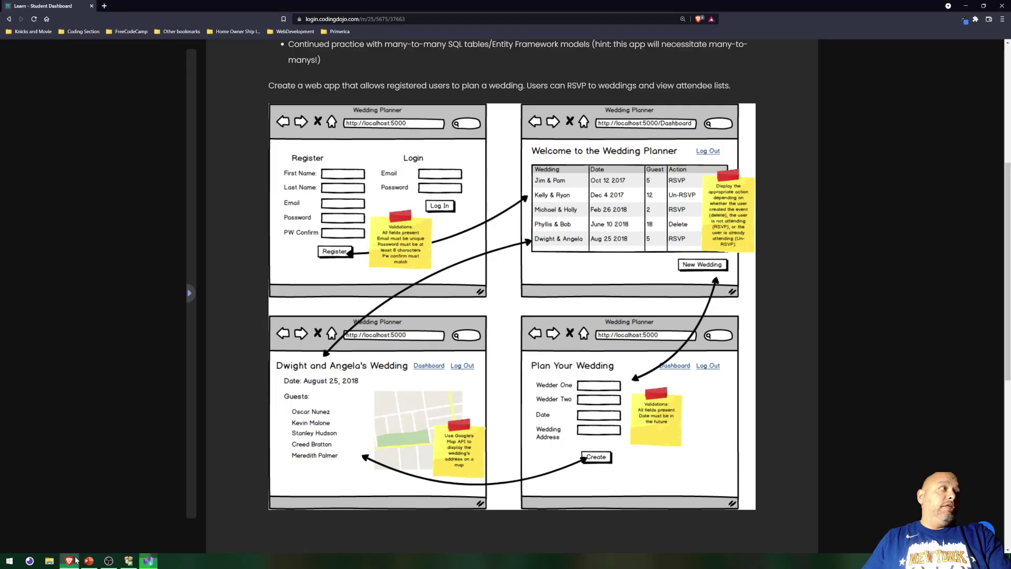
pyautogui.click(69, 560)
pyautogui.click(148, 560)
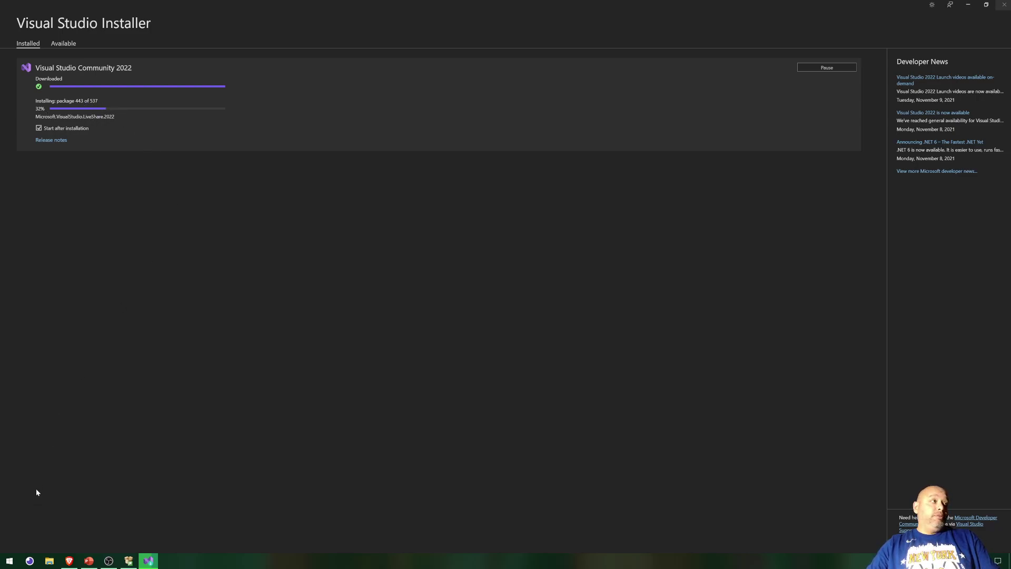
# - Open Windows Settings, search it for SQL, and bring up the Apps & features list in a maximized window
pyautogui.click(9, 560)
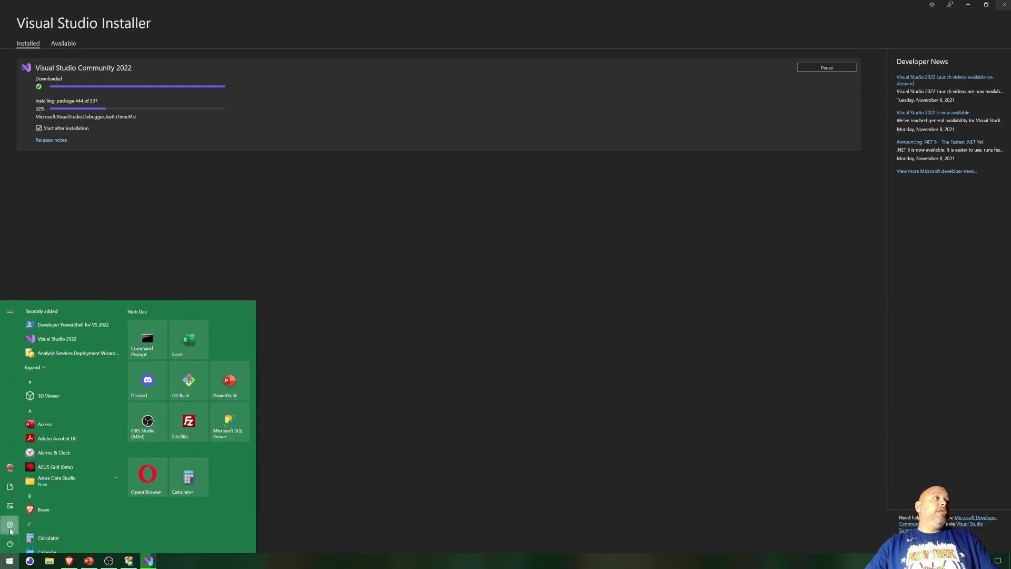
pyautogui.click(10, 526)
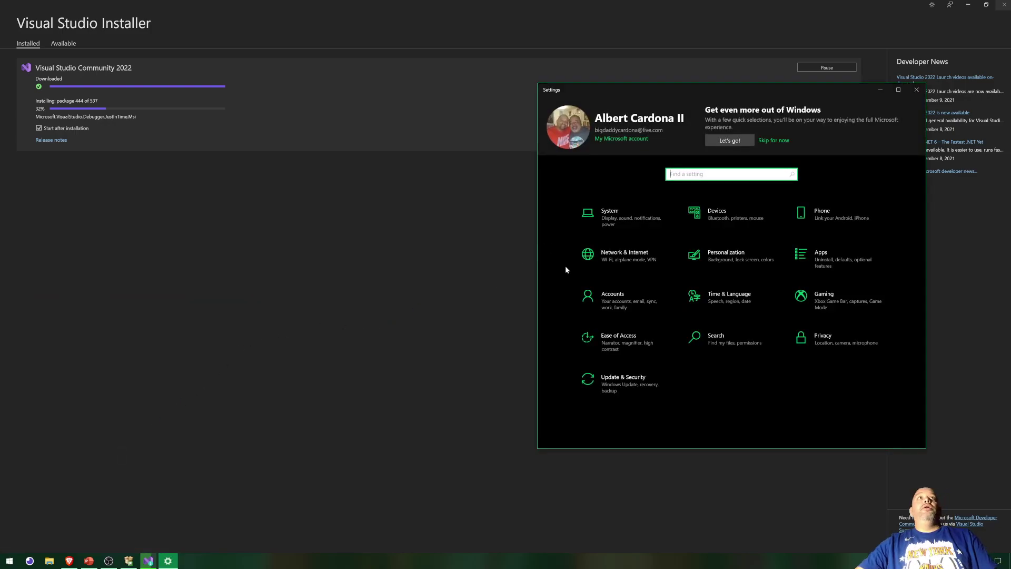
pyautogui.moveTo(745, 91); pyautogui.dragTo(650, 76)
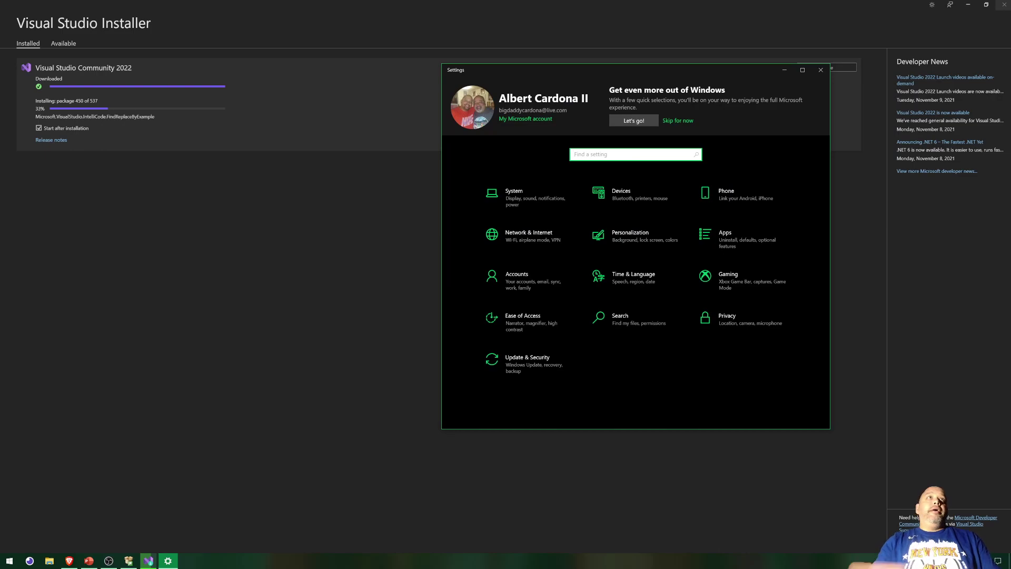
pyautogui.write('SWL')
pyautogui.press('BackSpace')
pyautogui.press('BackSpace')
pyautogui.write('QL')
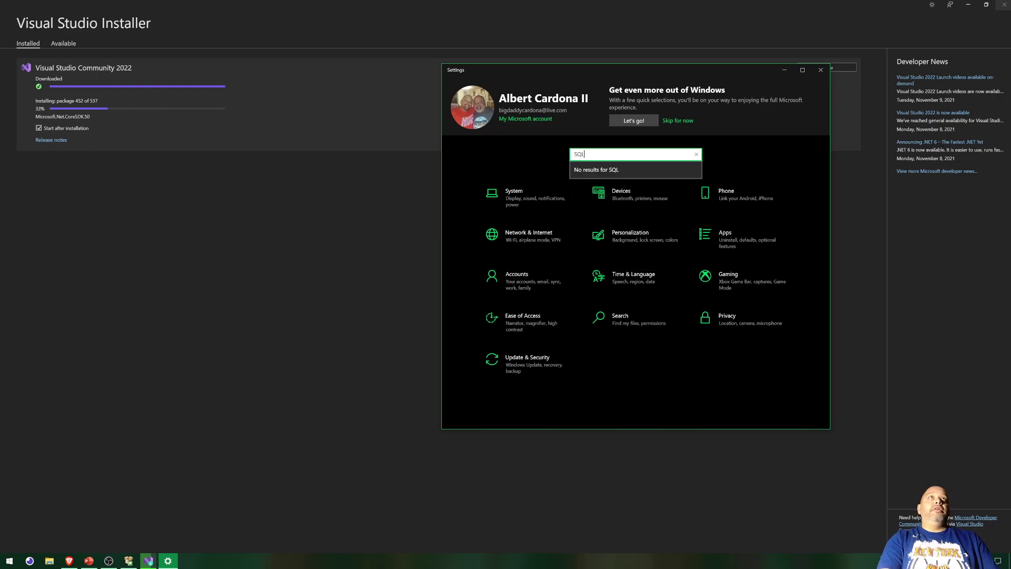
pyautogui.click(736, 150)
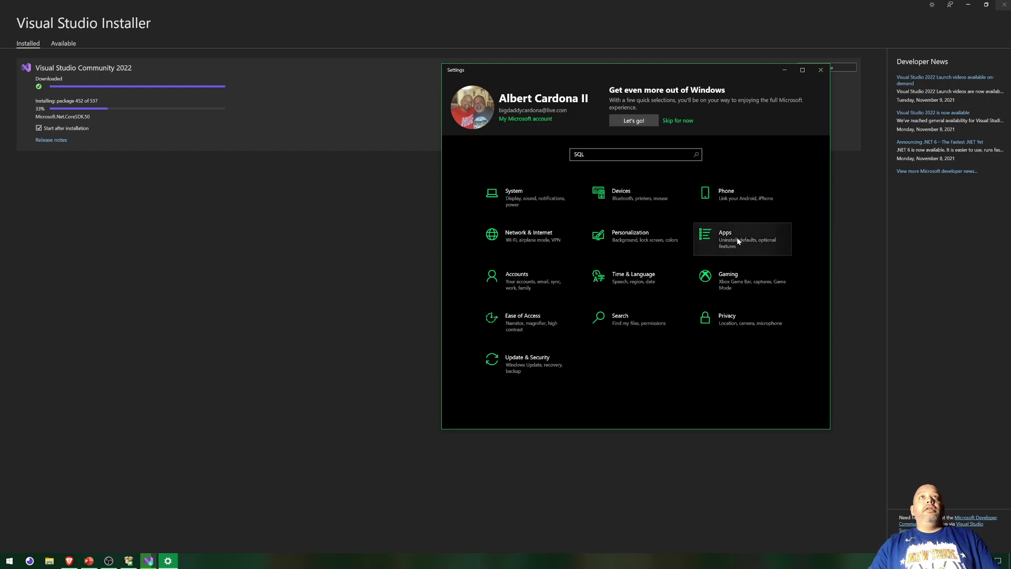
pyautogui.click(802, 69)
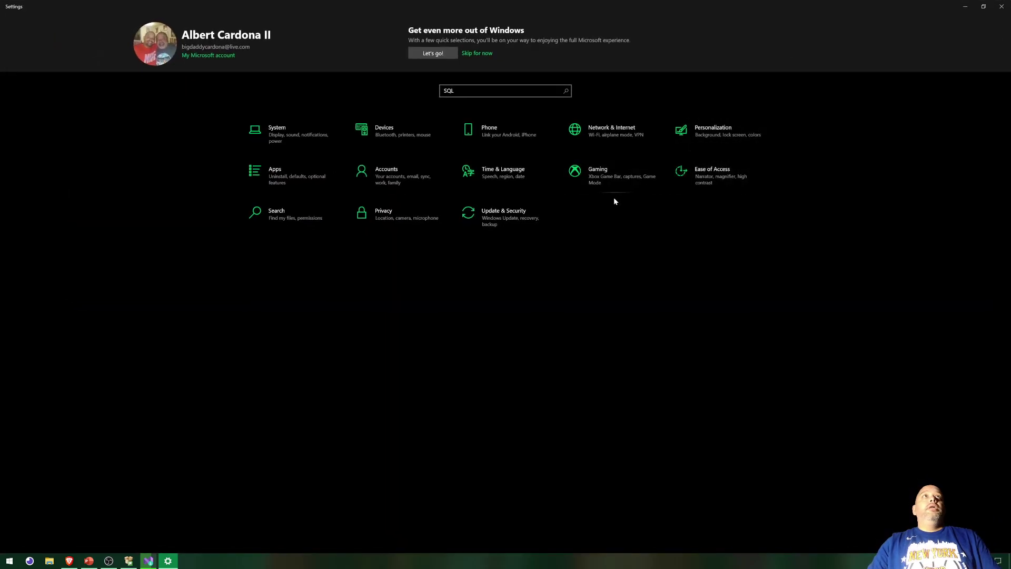
pyautogui.click(283, 177)
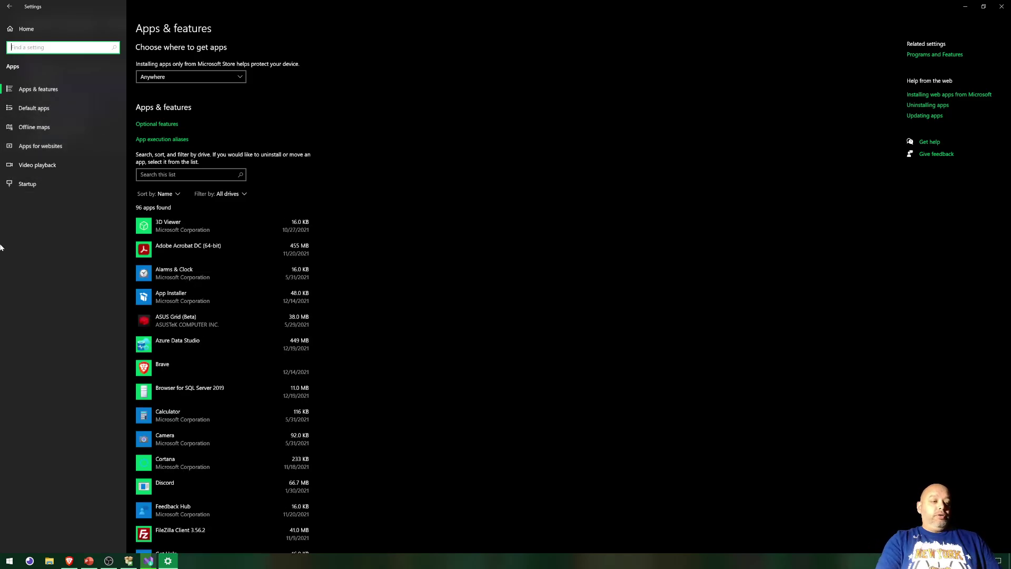
# - Open Programs and Features by running Appwiz.cpl, and close it after viewing the installed programs
pyautogui.press('super+r')
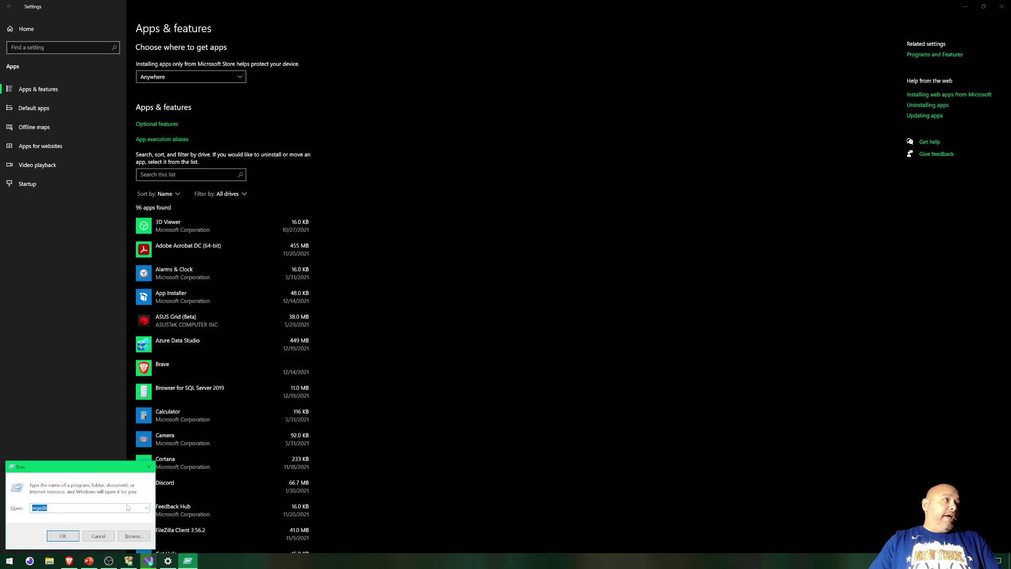
pyautogui.write('Appwiz.cpl')
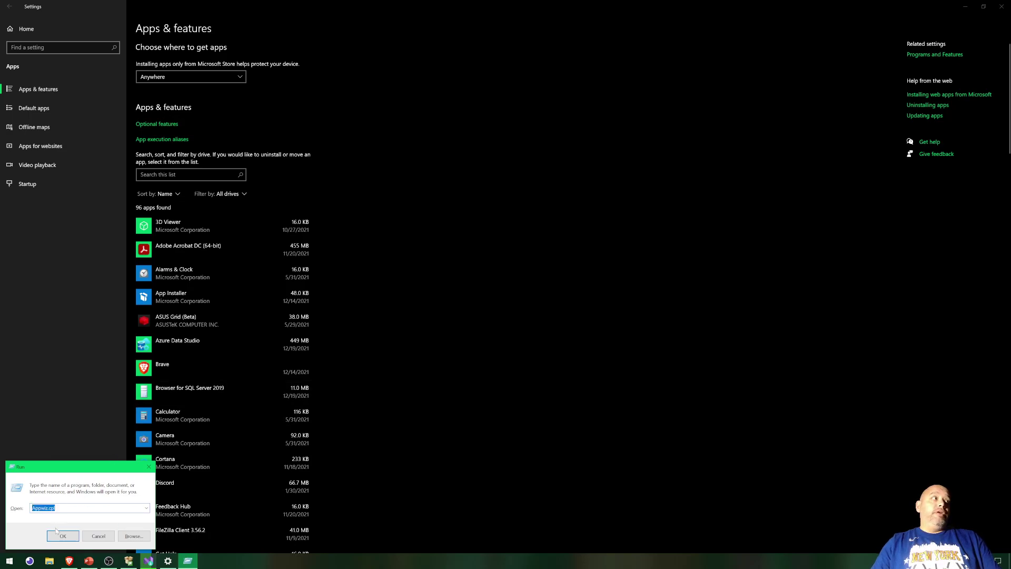
pyautogui.click(44, 516)
pyautogui.click(62, 536)
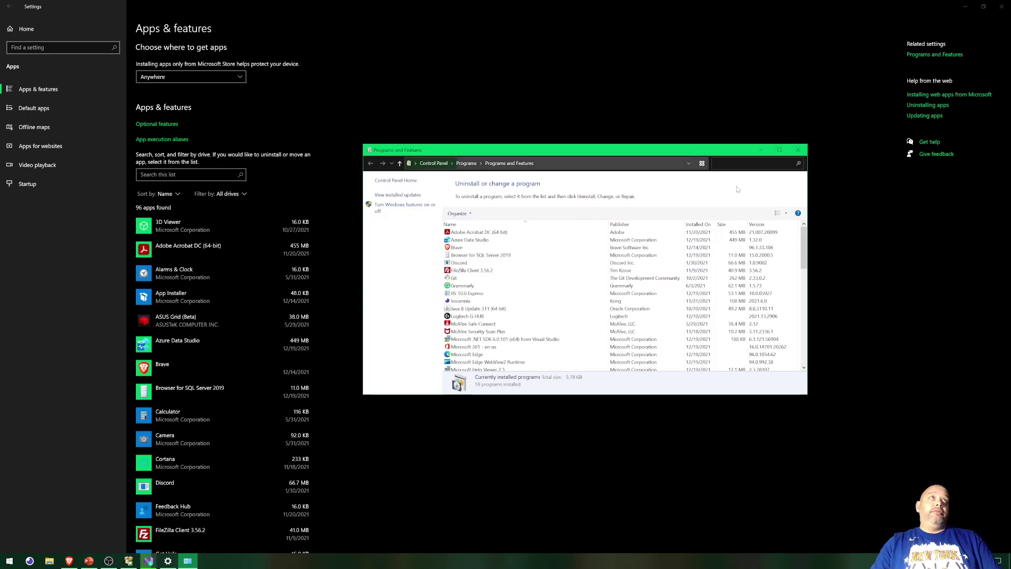
pyautogui.click(798, 150)
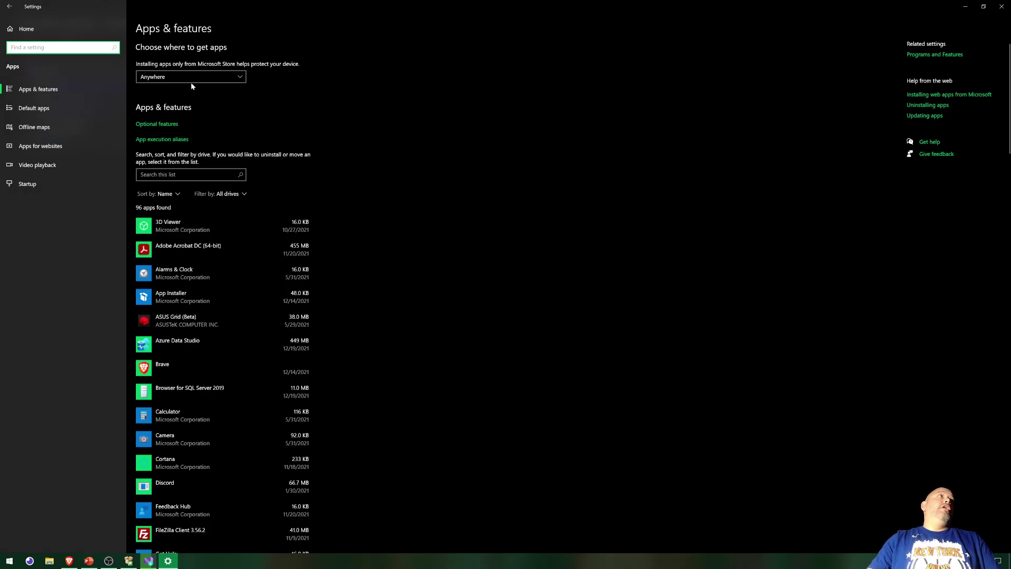
# - Filter the Apps & features list by SQL to review the installed SQL Server components, and close Settings
pyautogui.click(174, 174)
pyautogui.write('SQL')
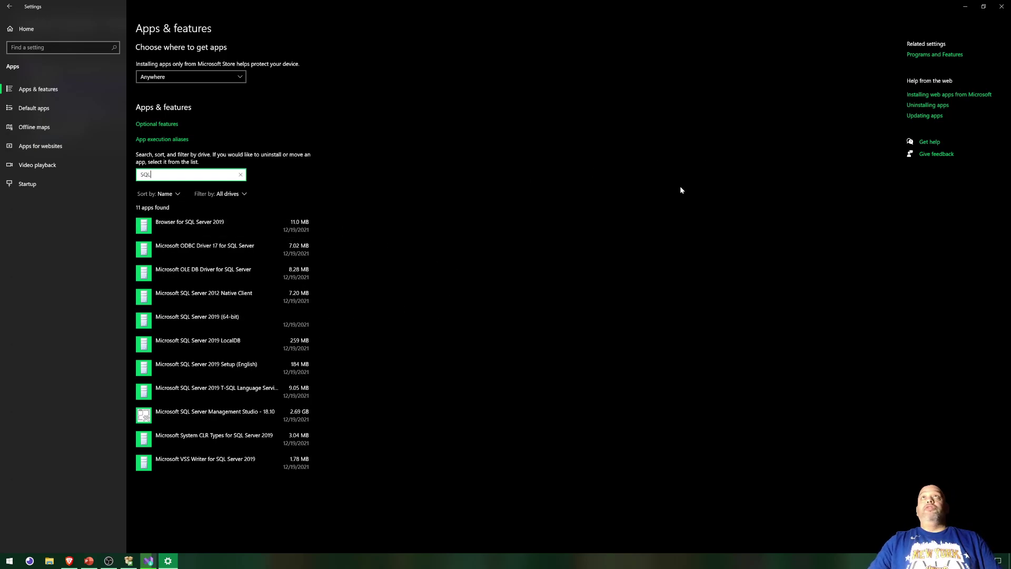
pyautogui.click(999, 7)
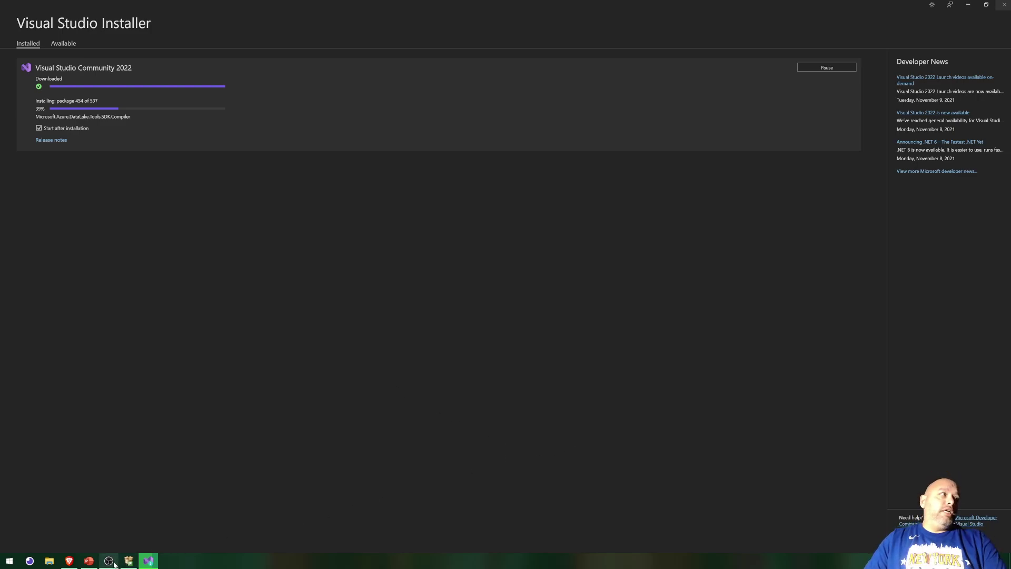
pyautogui.moveTo(112, 564)
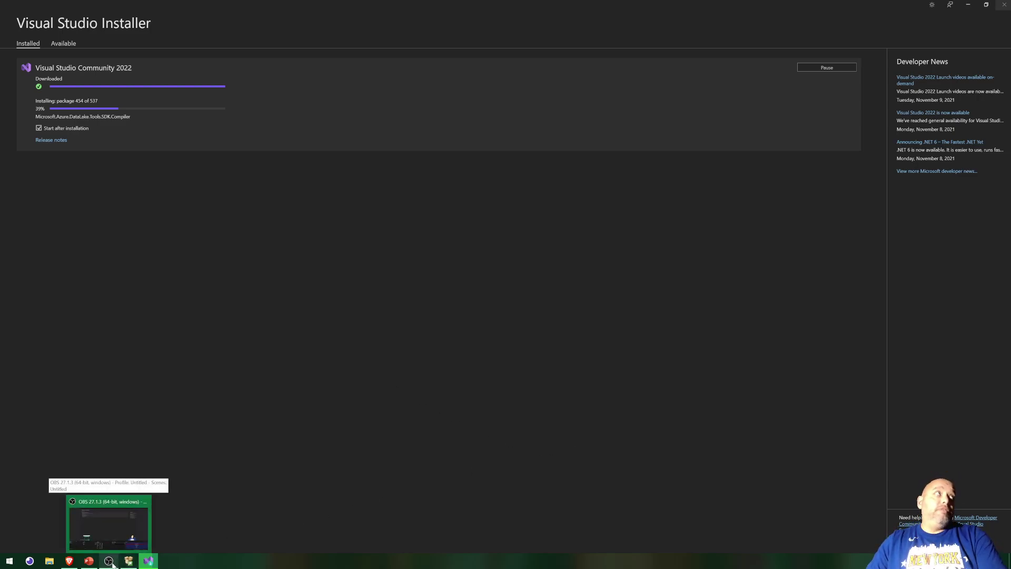
pyautogui.click(113, 564)
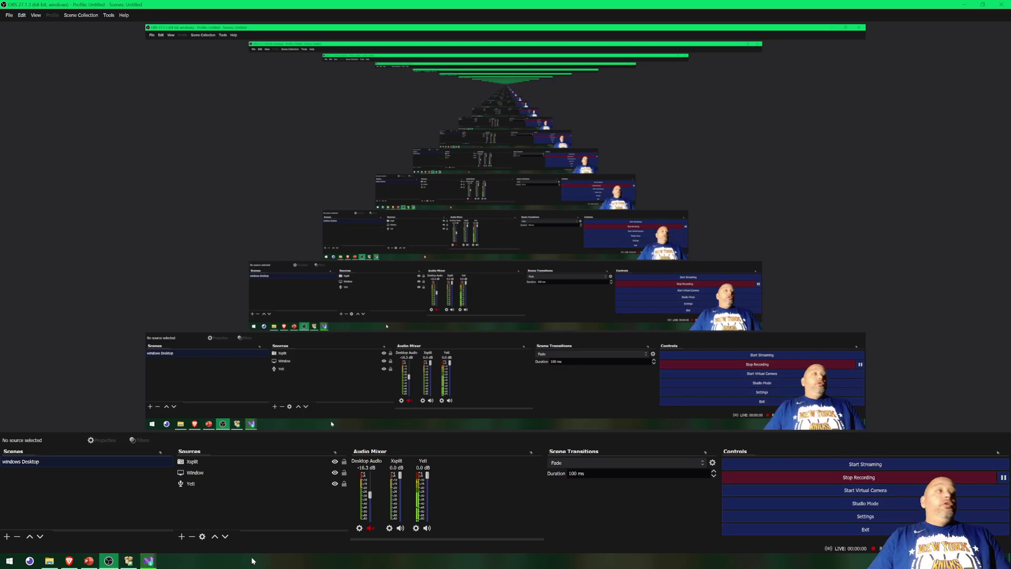
pyautogui.click(144, 563)
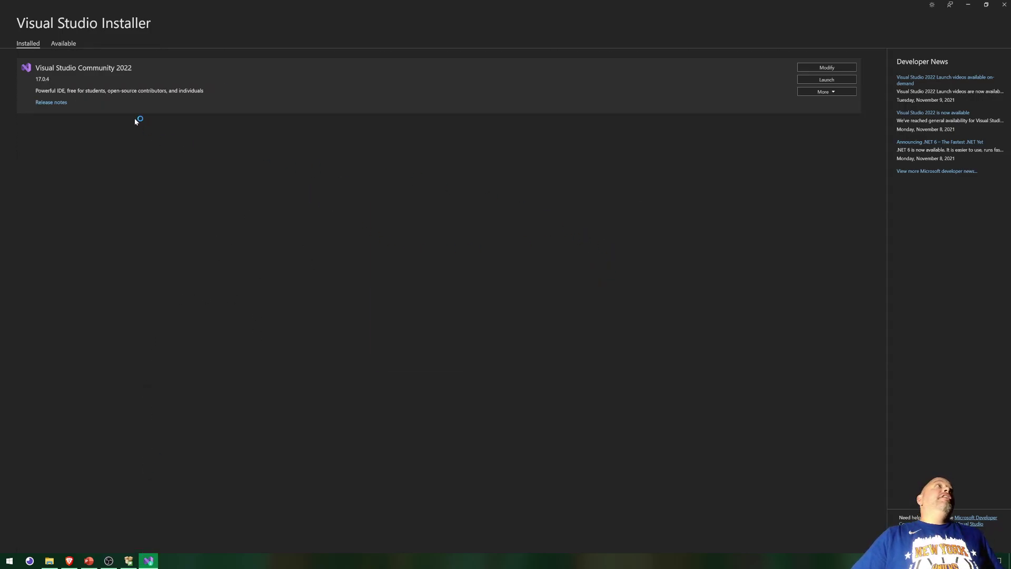
pyautogui.click(74, 44)
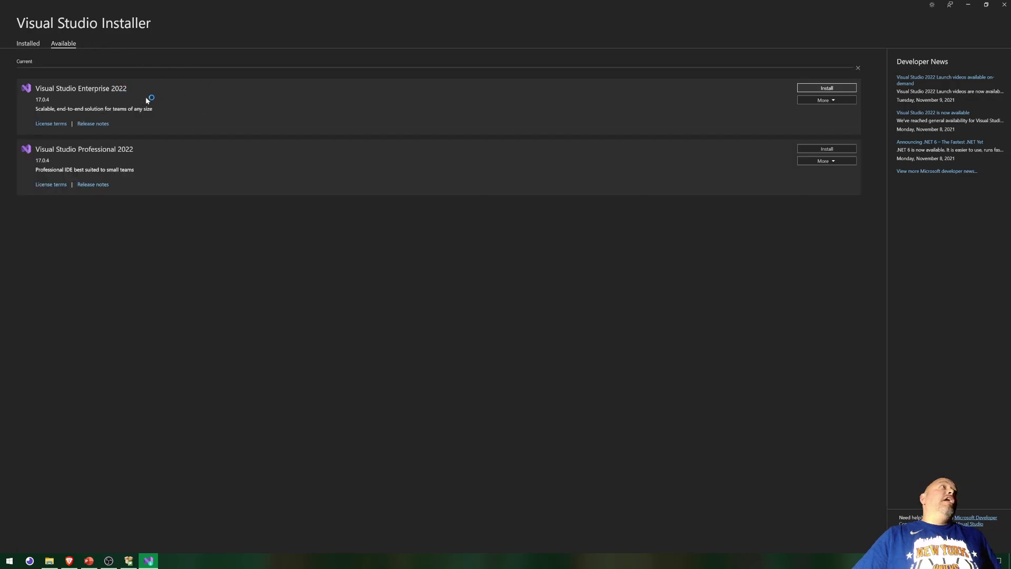
pyautogui.click(36, 45)
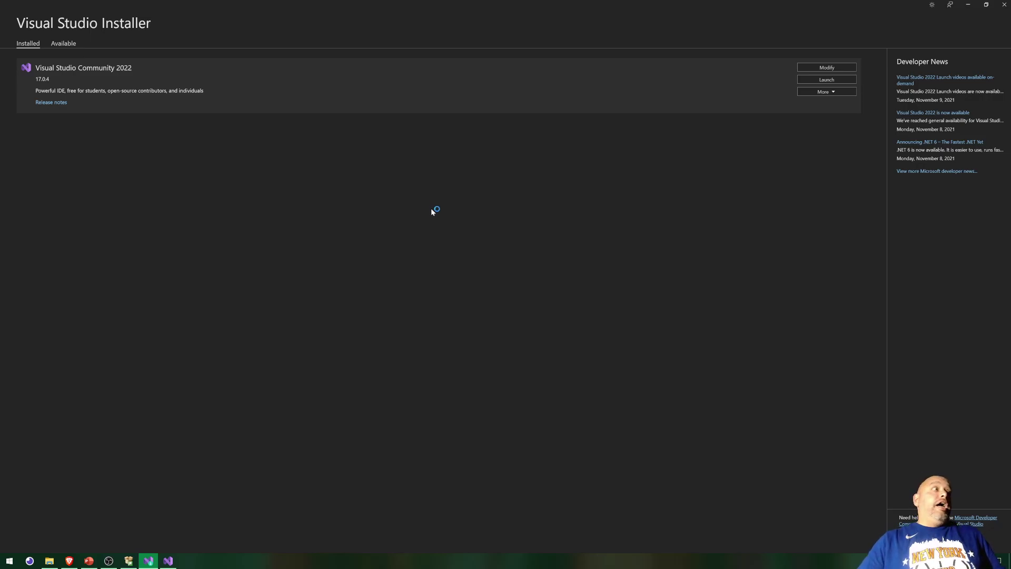
# - Close the Visual Studio Installer, maximize the Visual Studio 2022 start window, and continue without code
pyautogui.click(1004, 6)
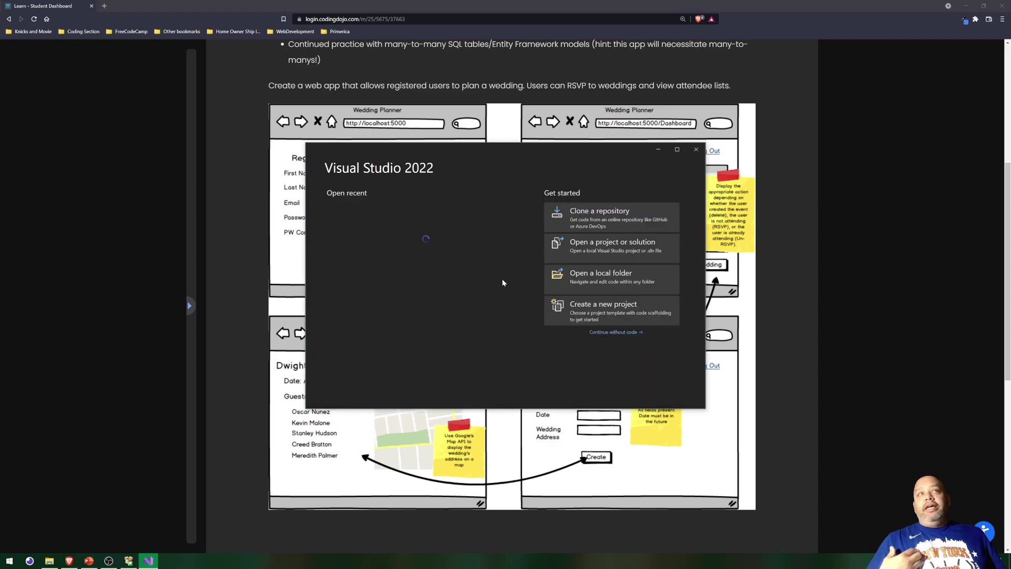
pyautogui.click(676, 150)
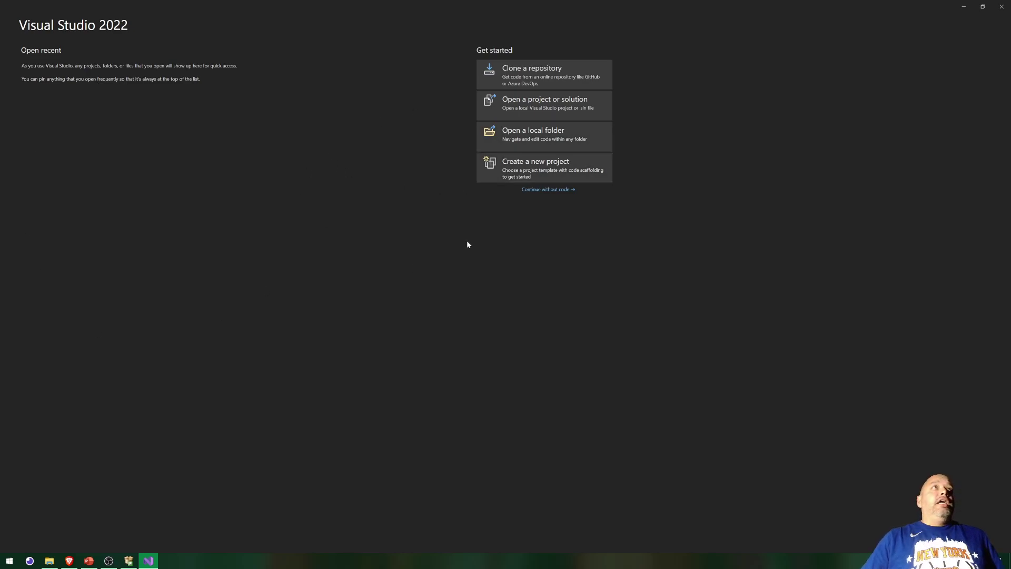
pyautogui.click(546, 190)
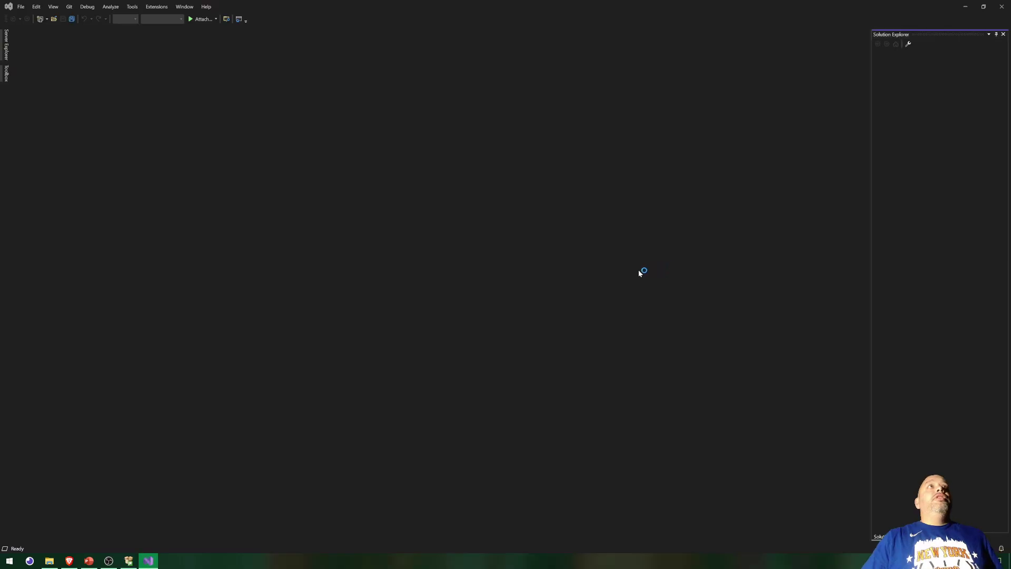
# - Review the color theme choices in the General environment options of Visual Studio, and cancel the dialog
pyautogui.click(187, 8)
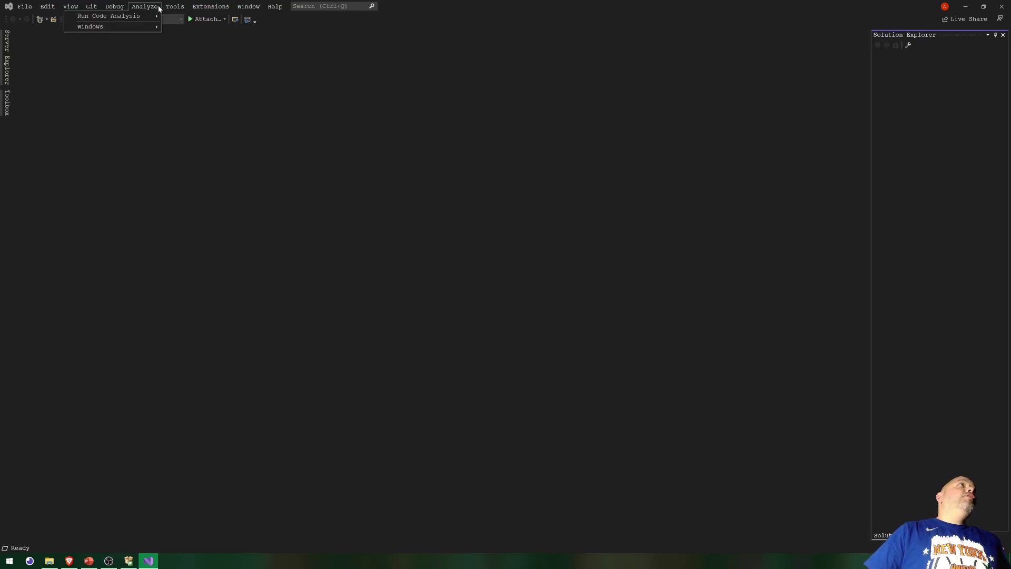
pyautogui.moveTo(177, 7)
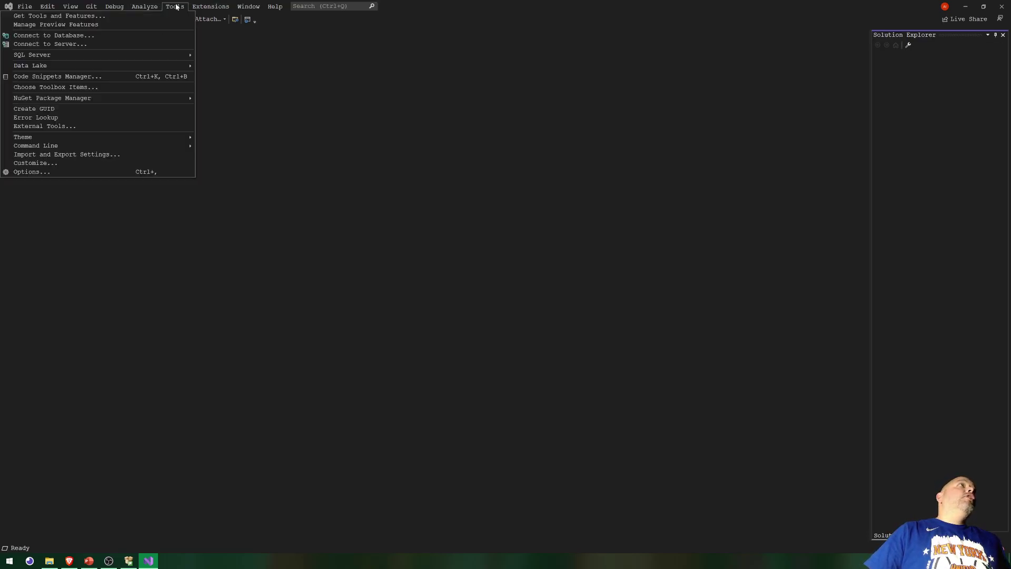
pyautogui.click(131, 171)
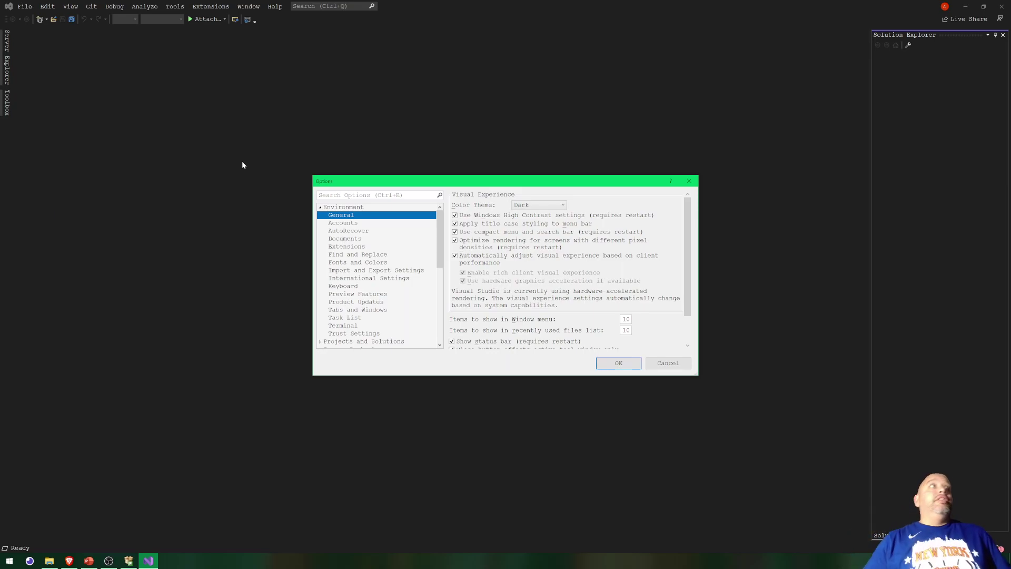
pyautogui.click(550, 205)
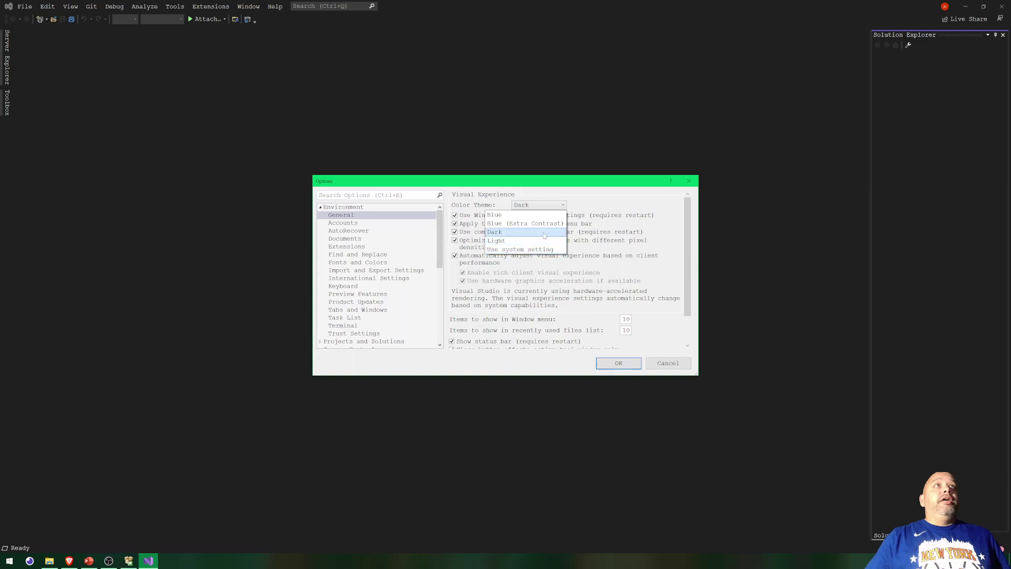
pyautogui.click(588, 194)
pyautogui.scroll(-1, 405, 266)
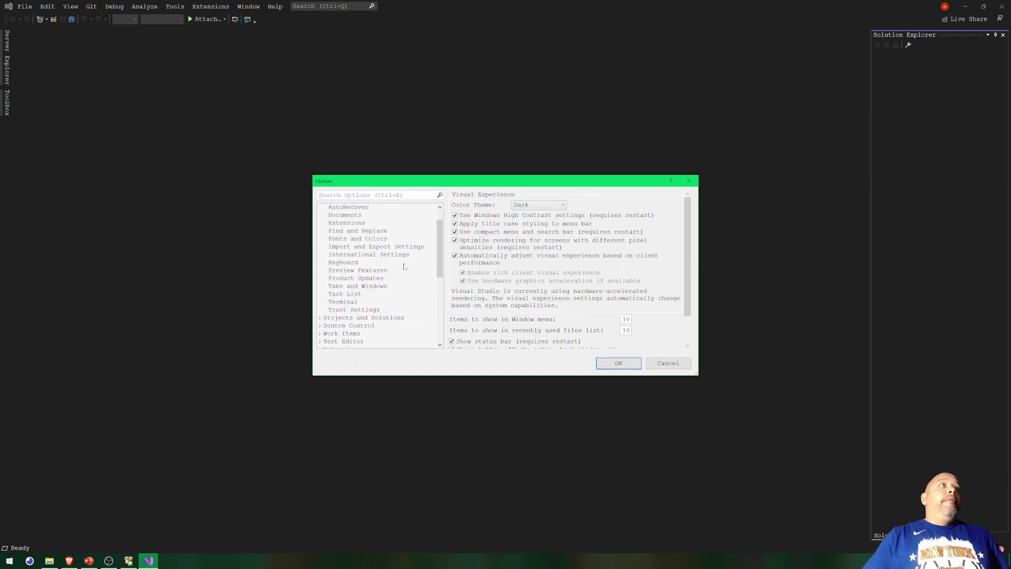
pyautogui.click(668, 363)
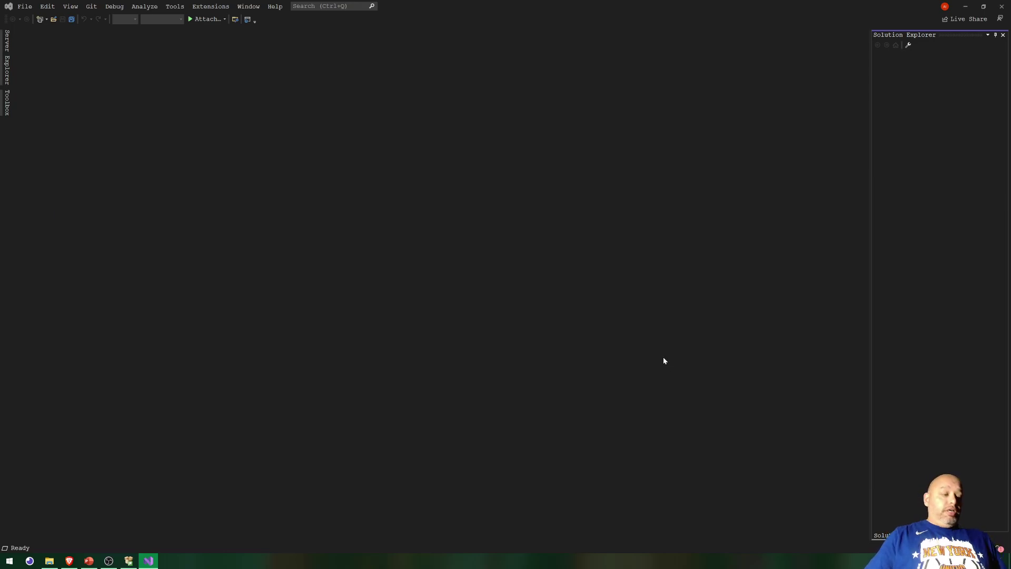
# - Set the font size for the Environment category to 14 in the Fonts and Colors options
pyautogui.hotkey('alt', 't')
pyautogui.press('o')
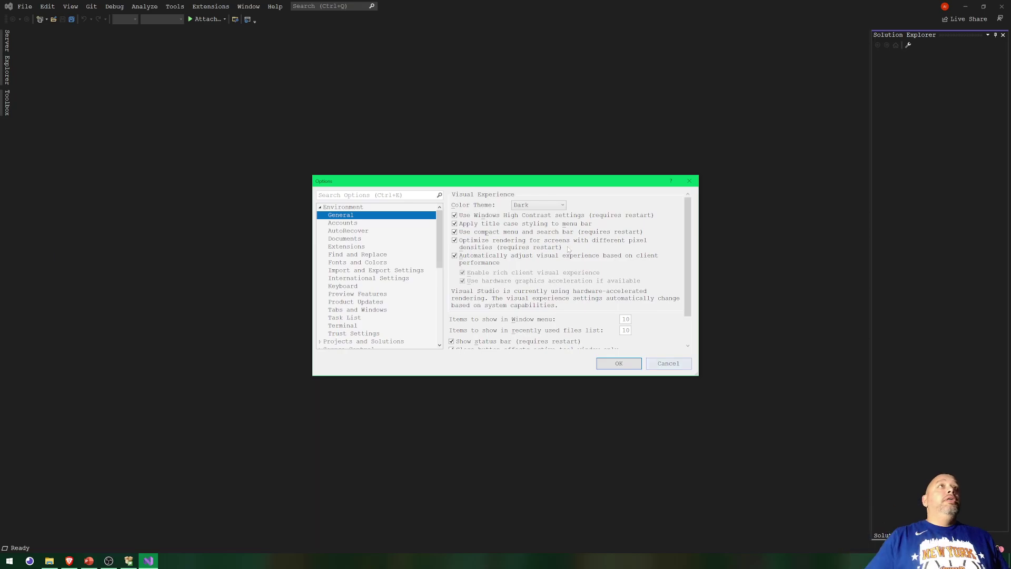
pyautogui.click(362, 288)
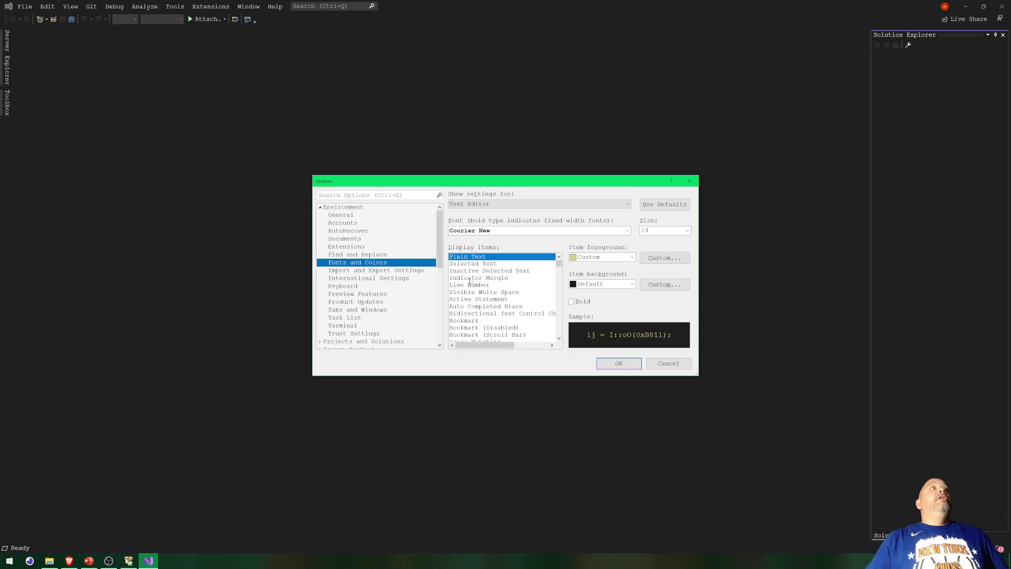
pyautogui.click(592, 205)
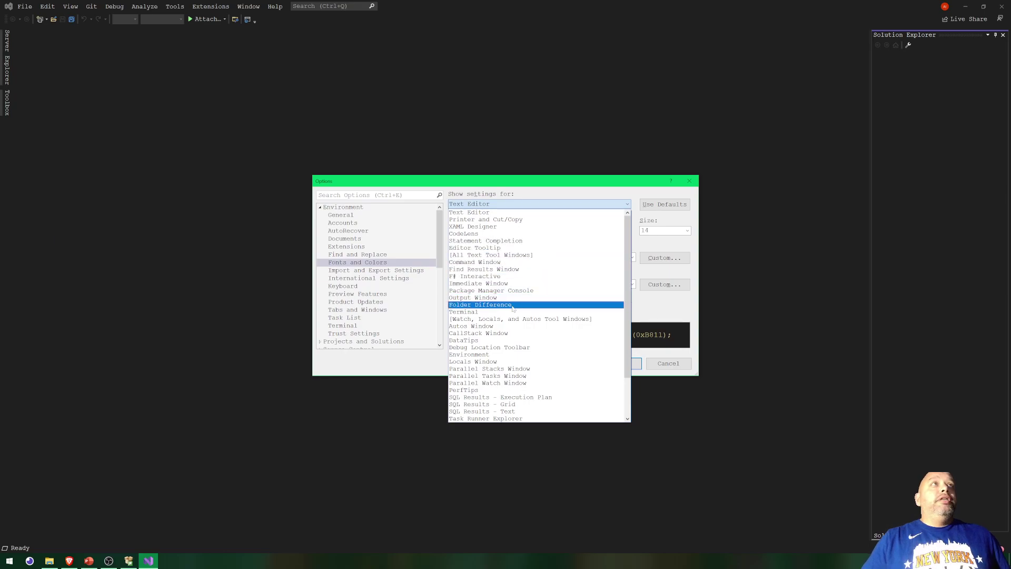
pyautogui.click(503, 354)
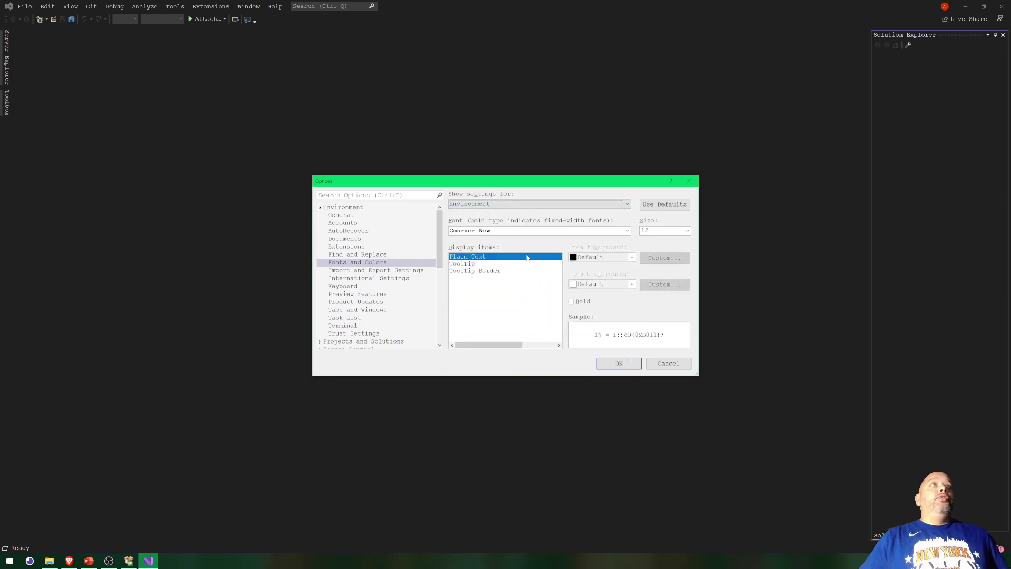
pyautogui.click(688, 230)
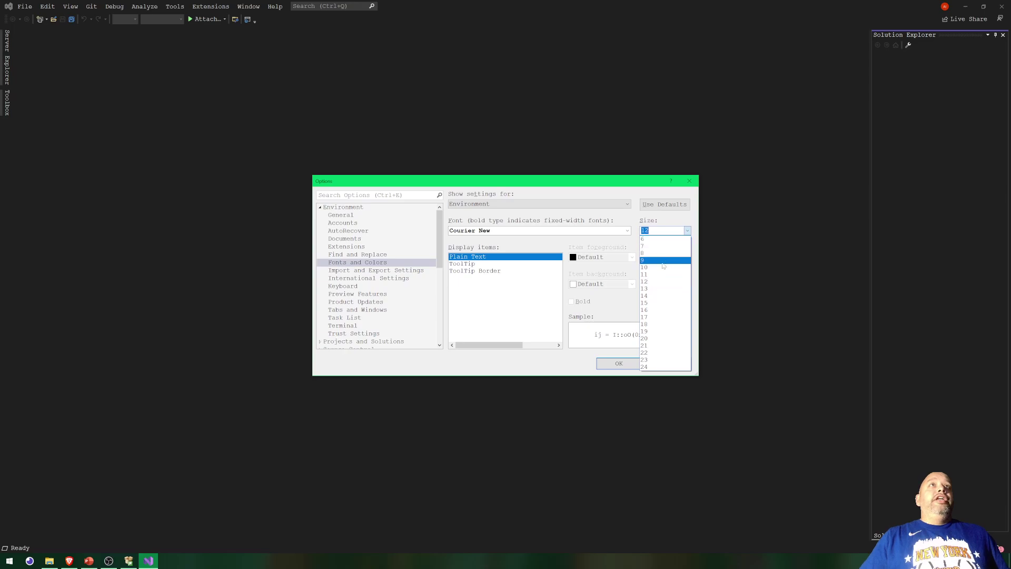
pyautogui.click(655, 297)
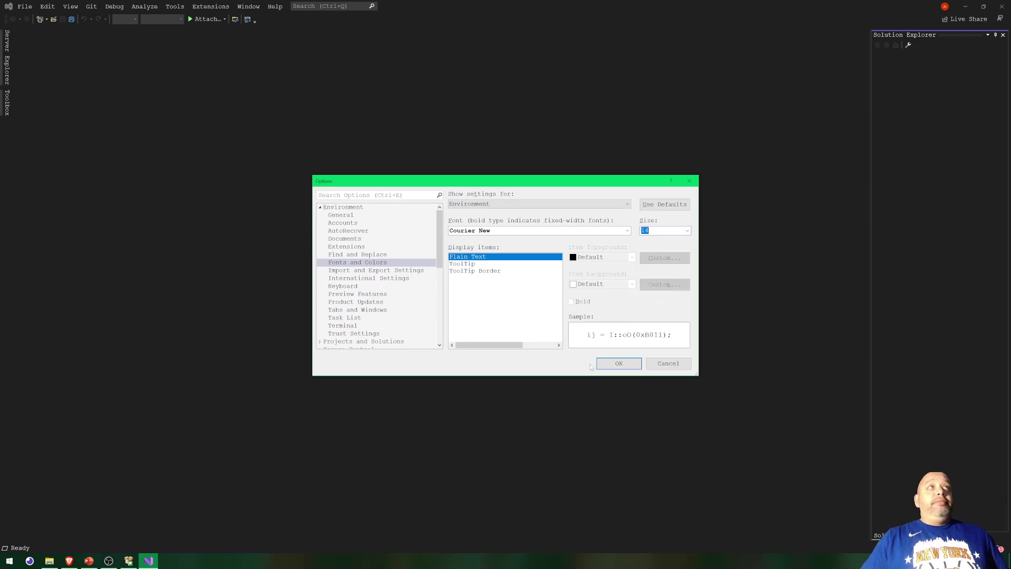
pyautogui.click(619, 363)
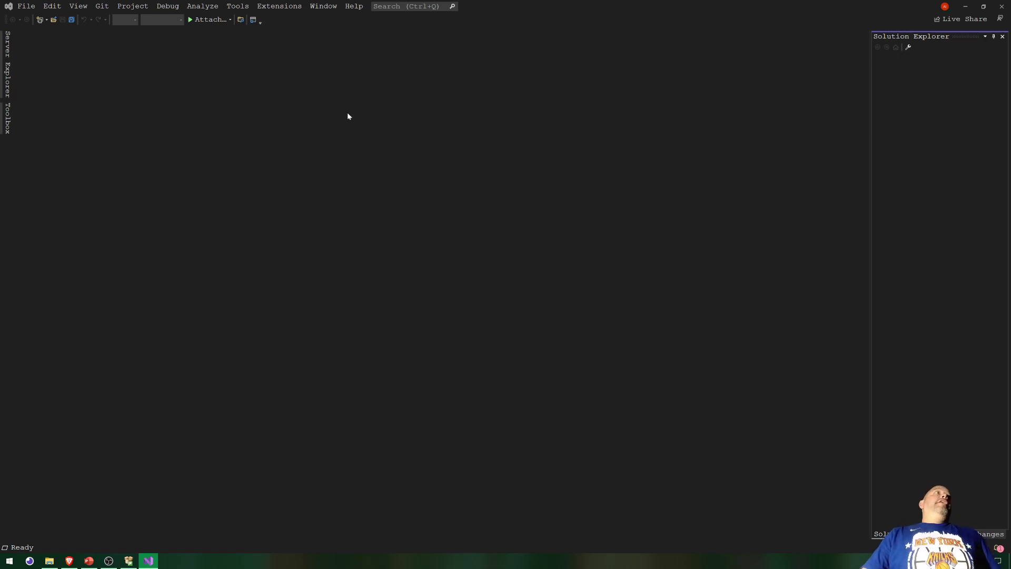
# - Search the online extensions in Visual Studio's extension manager for "one dark theme"
pyautogui.click(316, 11)
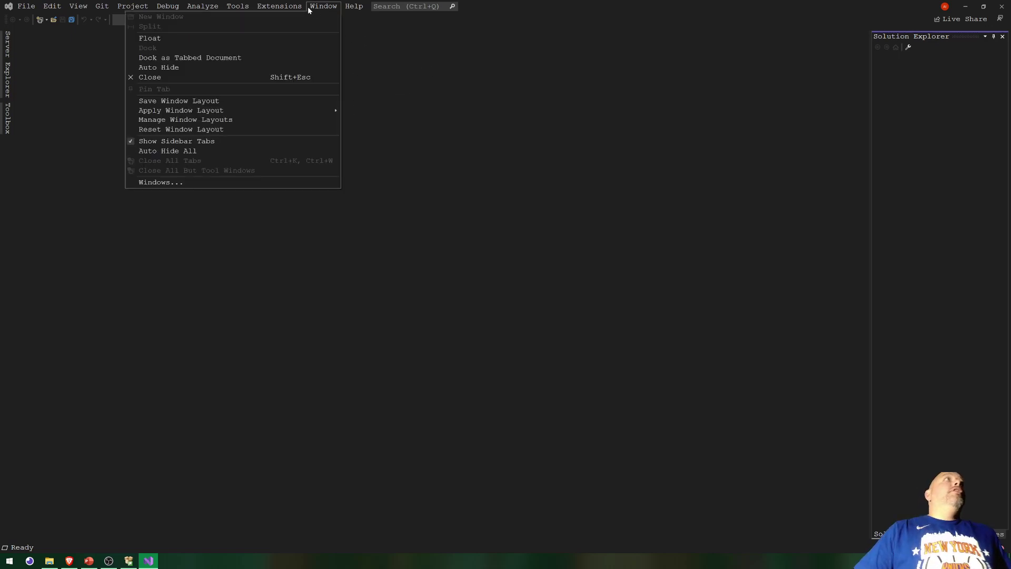
pyautogui.click(376, 40)
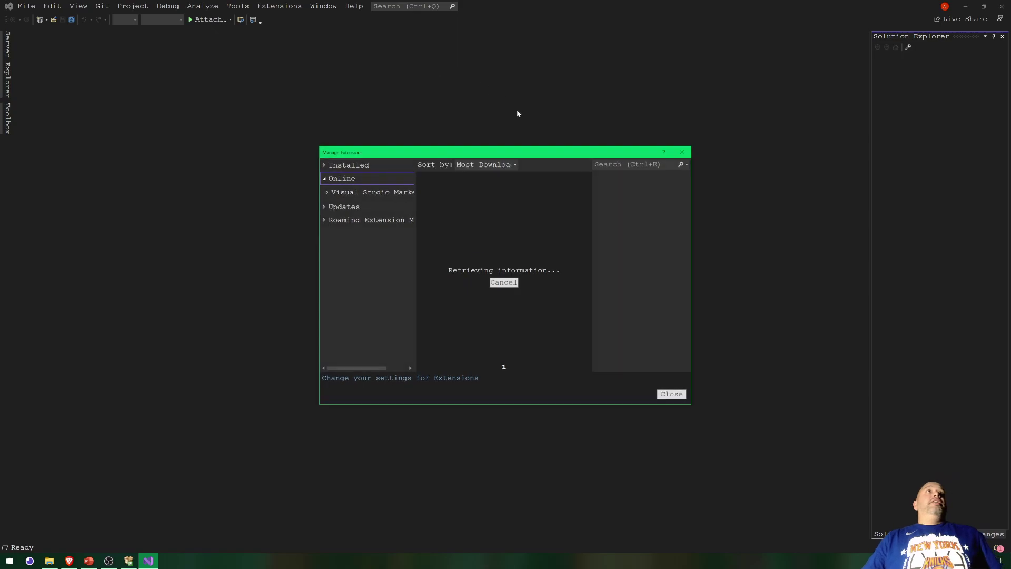
pyautogui.hotkey('ctrl', 'e')
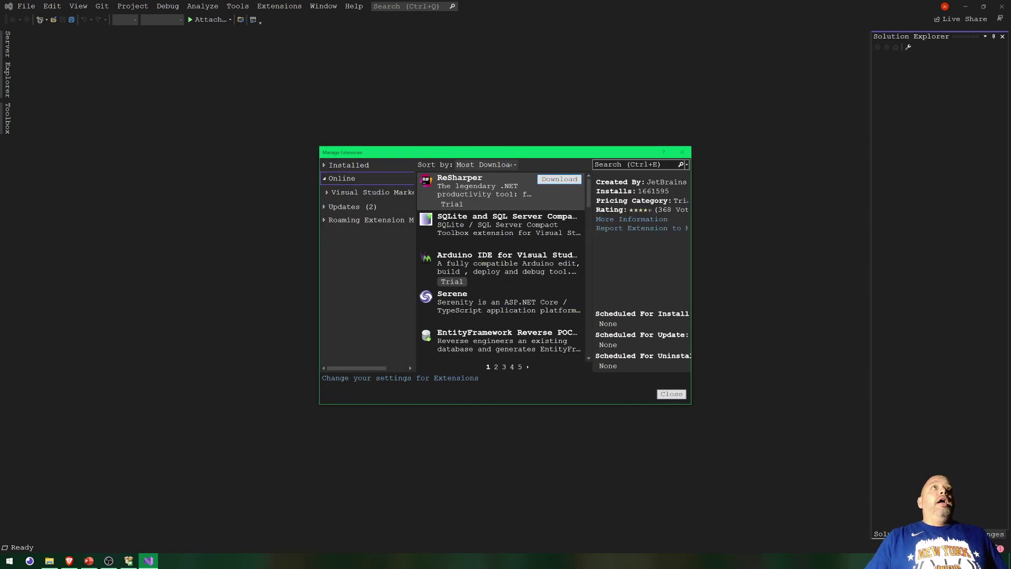
pyautogui.write('on e')
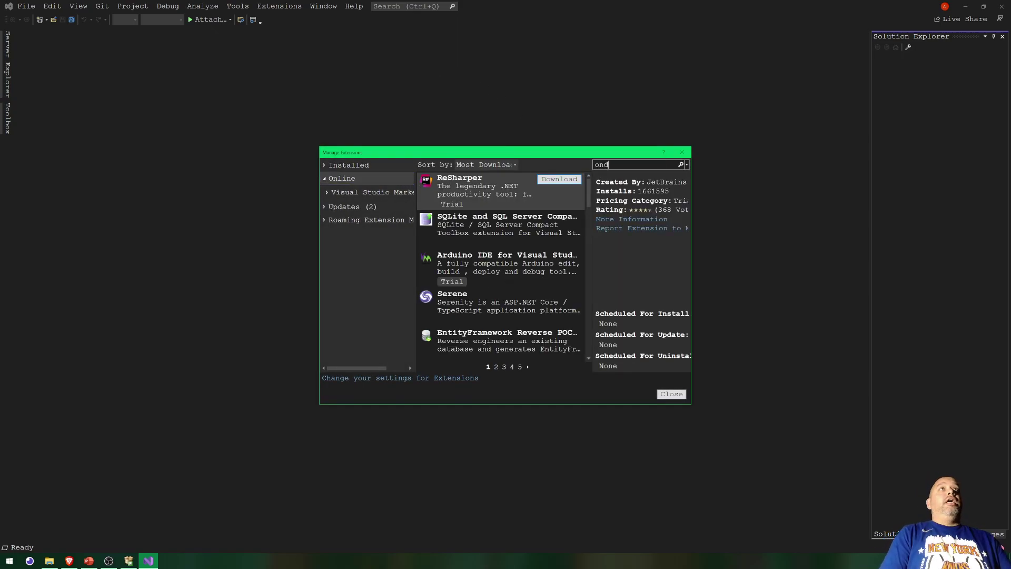
pyautogui.press('BackSpace')
pyautogui.press('BackSpace')
pyautogui.write('e d')
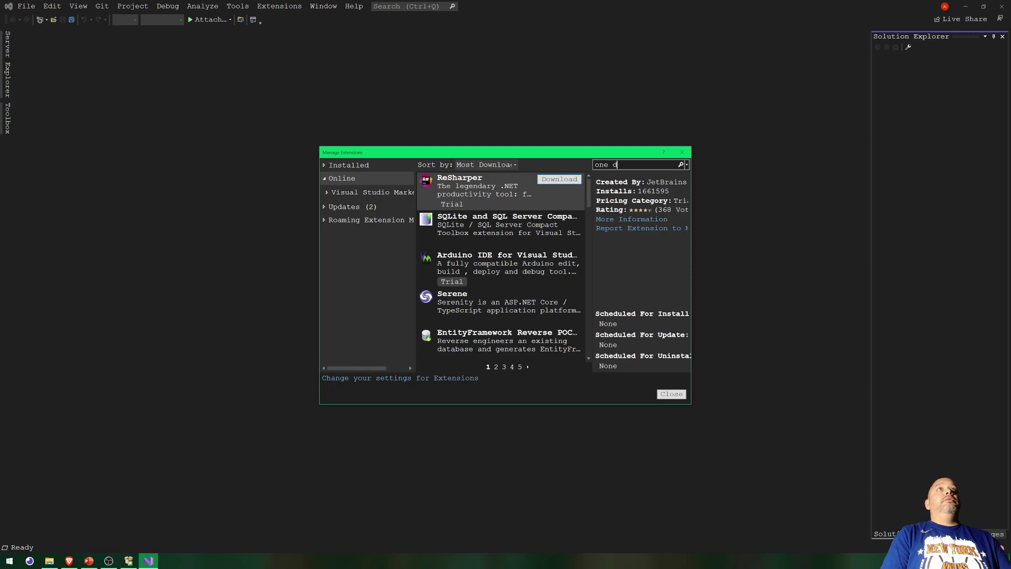
pyautogui.write('ark themem')
pyautogui.press('Return')
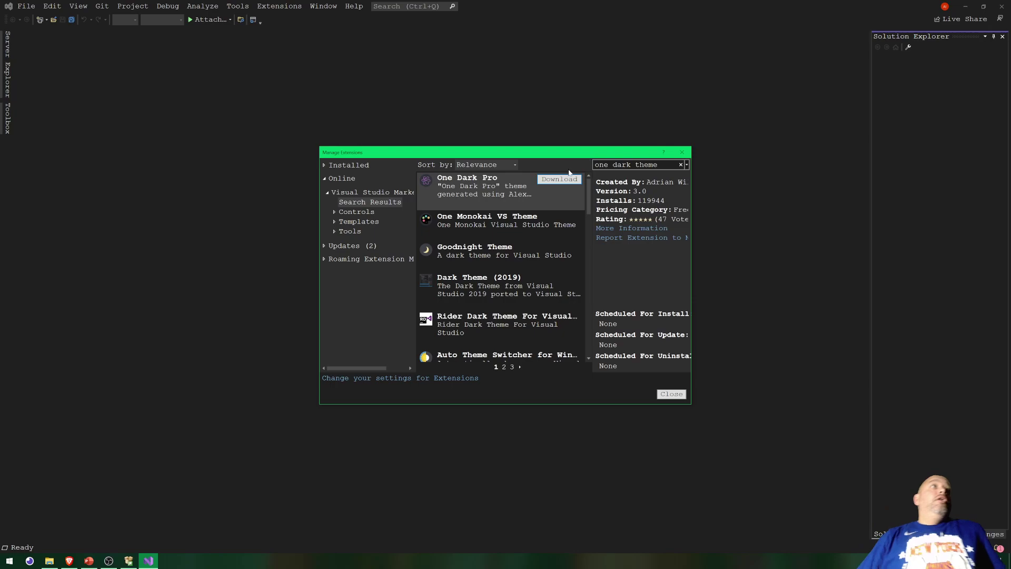
# - Download the One Dark Pro and One Monokai VS Theme extensions from the search results
pyautogui.click(503, 221)
pyautogui.click(520, 190)
pyautogui.click(551, 182)
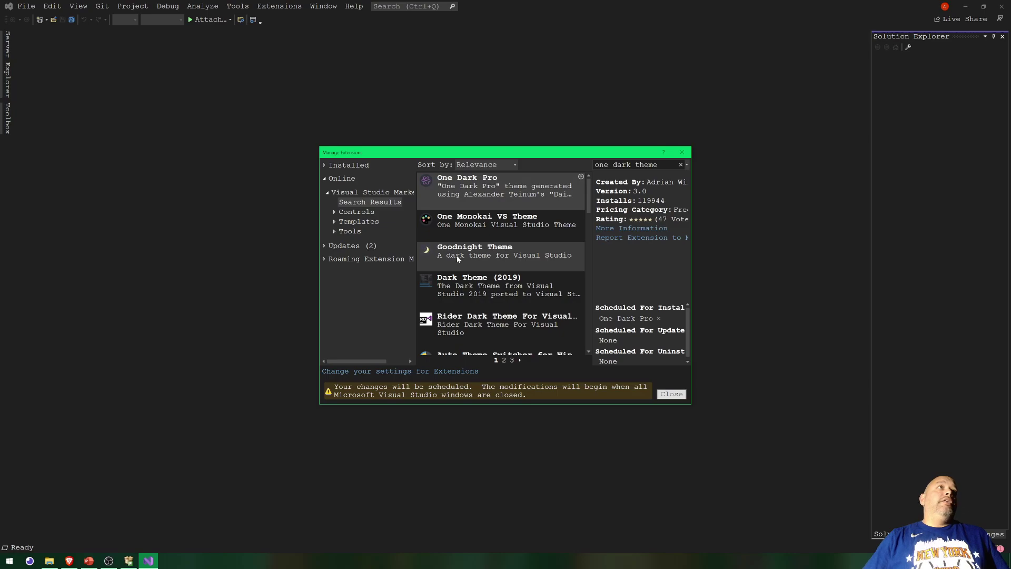
pyautogui.click(494, 228)
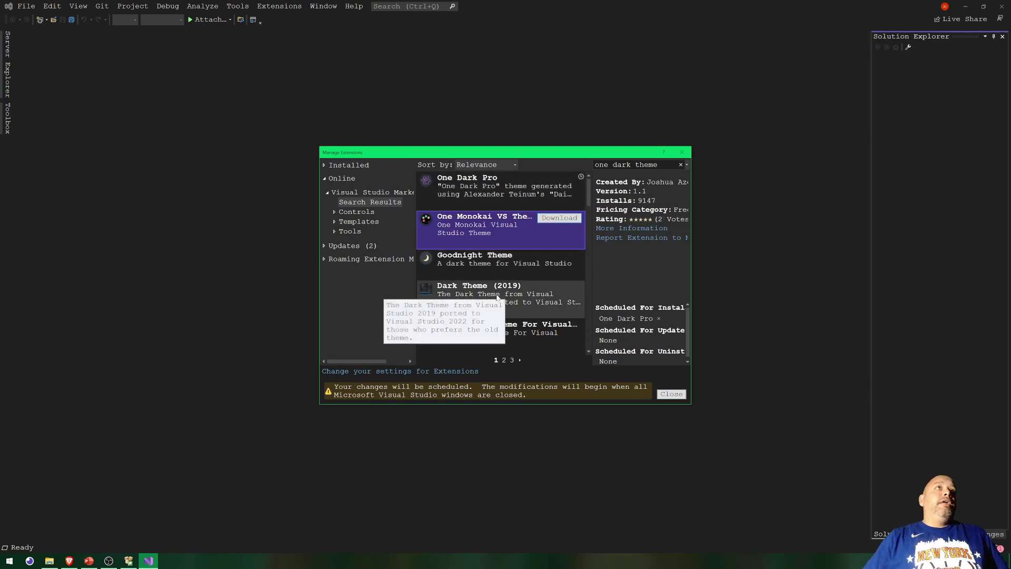
pyautogui.click(550, 220)
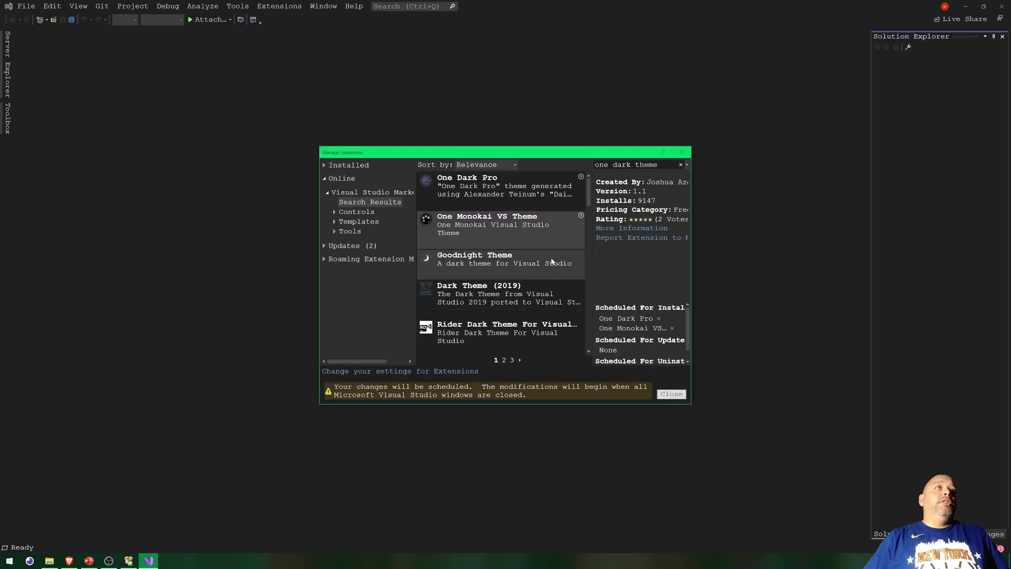
# - Browse the remaining theme extensions in the search results and download Matrix Theme
pyautogui.click(532, 295)
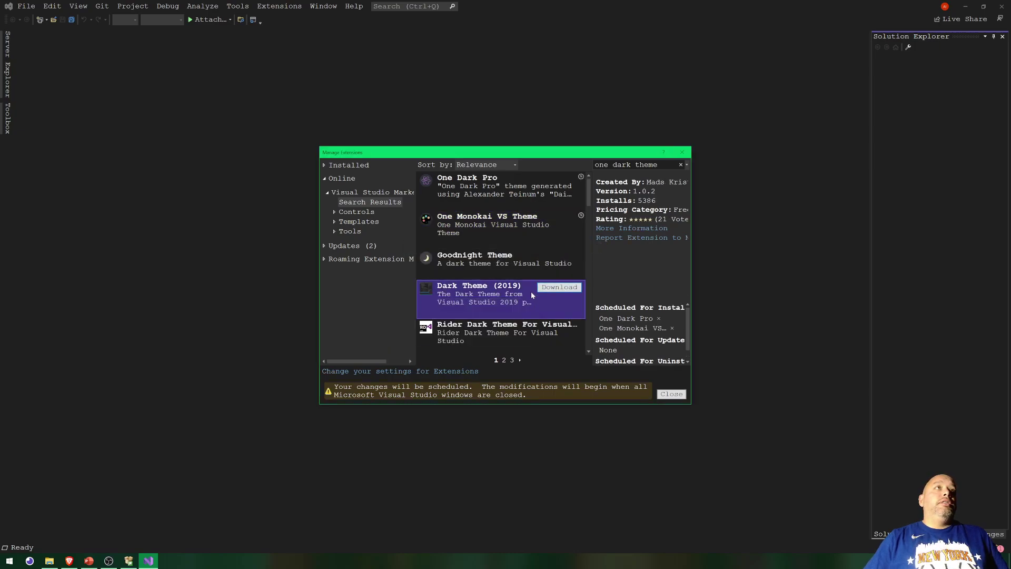
pyautogui.scroll(-3, 530, 268)
pyautogui.scroll(-5, 530, 267)
pyautogui.scroll(5, 568, 258)
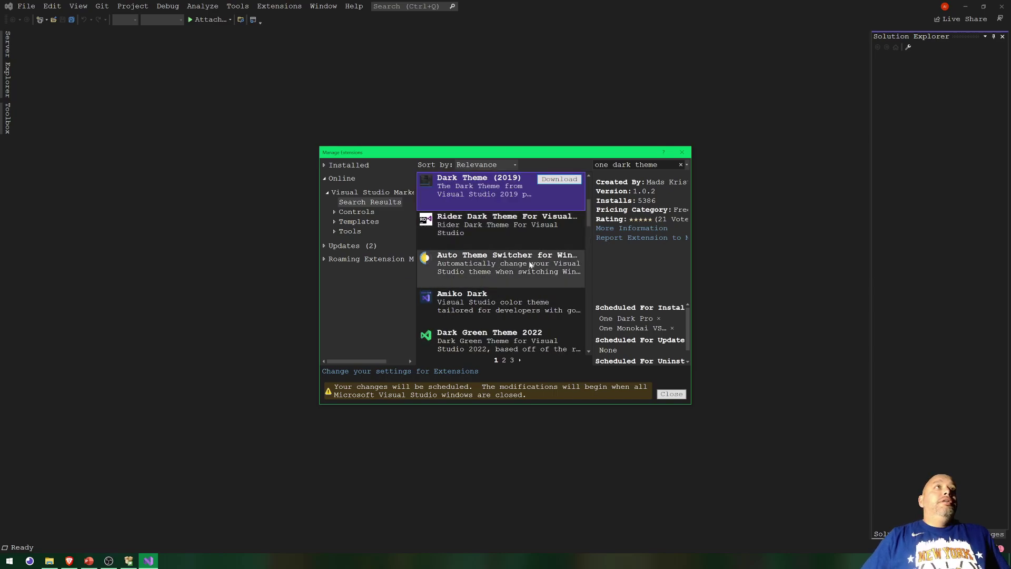
pyautogui.scroll(-3, 533, 264)
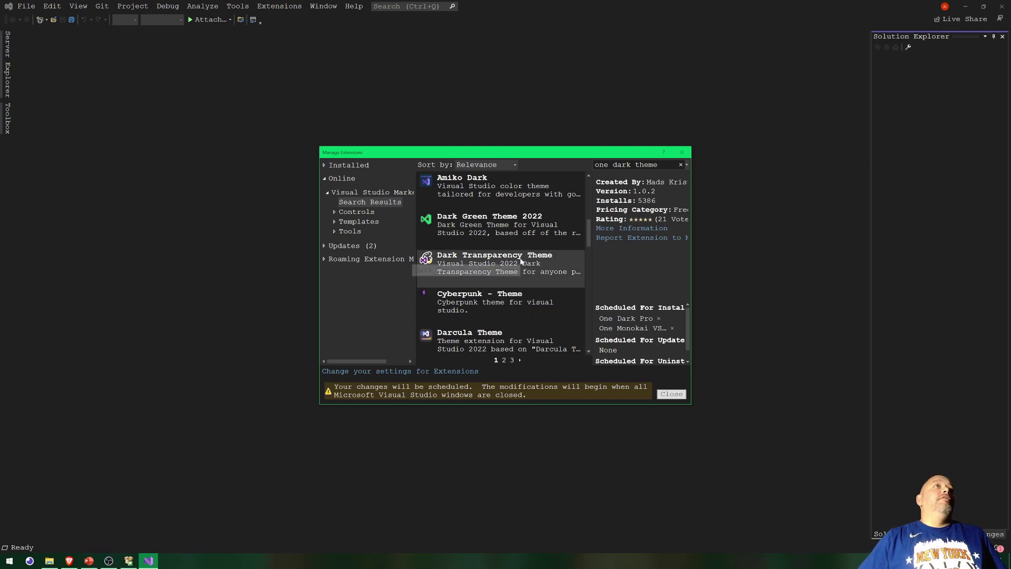
pyautogui.scroll(-3, 542, 262)
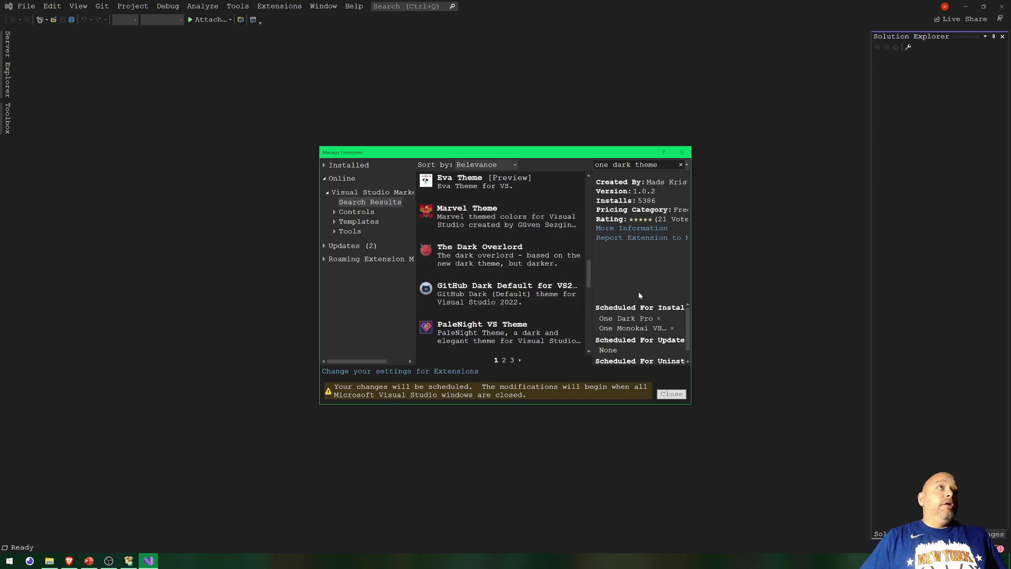
pyautogui.scroll(-3, 558, 279)
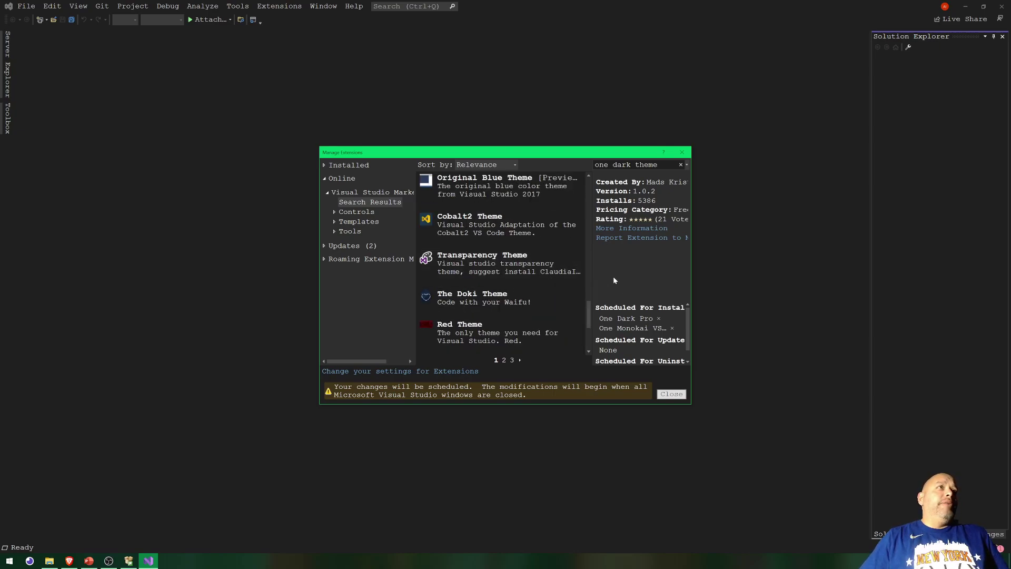
pyautogui.scroll(-3, 560, 305)
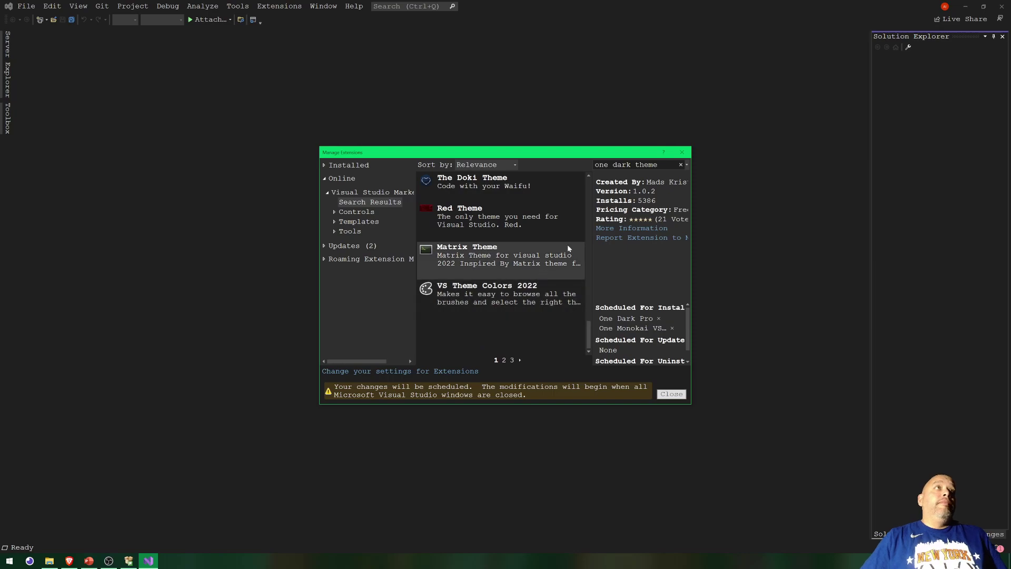
pyautogui.click(501, 266)
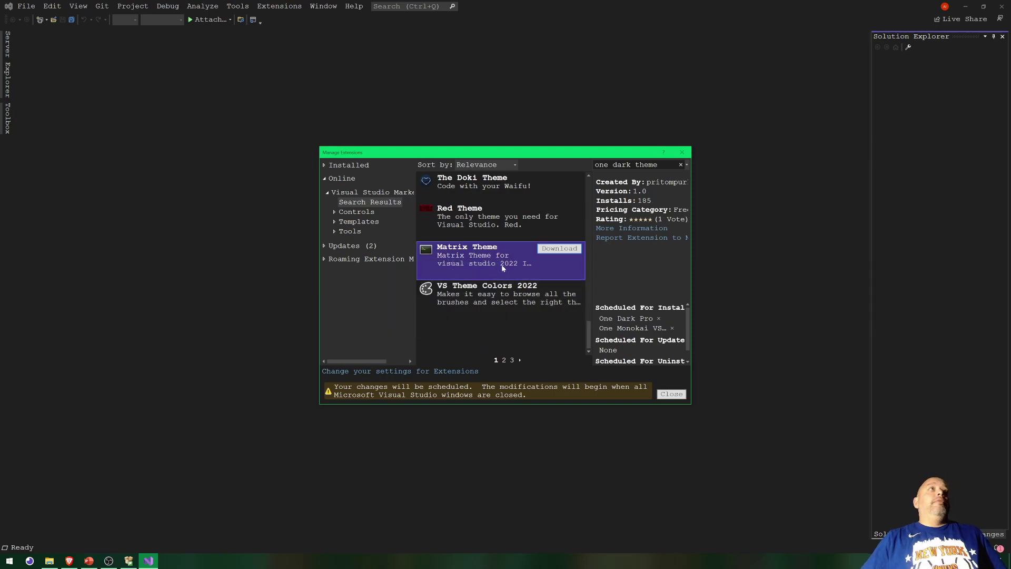
pyautogui.click(559, 248)
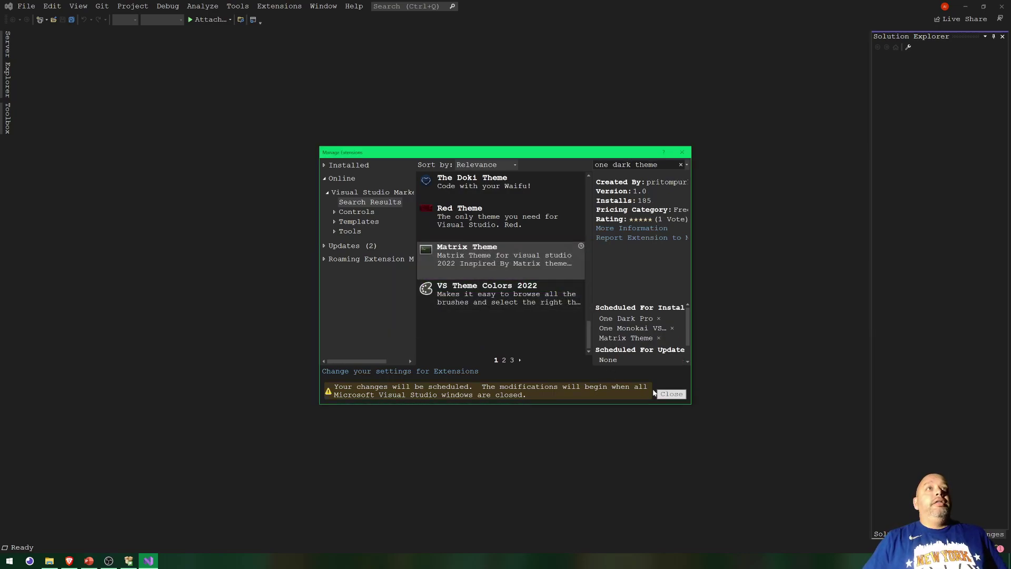
# - Close the extension manager and Visual Studio, and approve the scheduled theme installation in the VSIX Installer
pyautogui.click(666, 395)
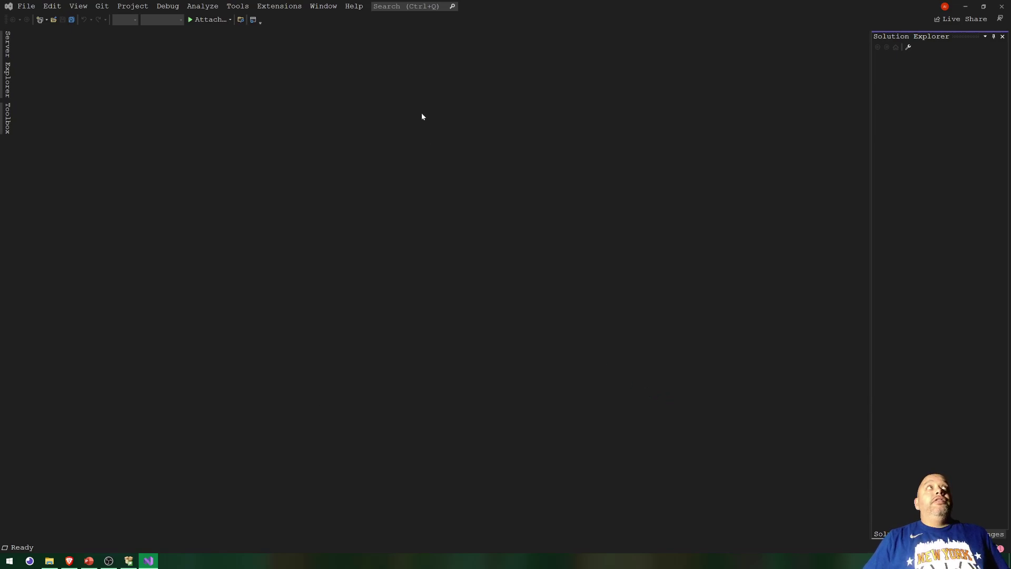
pyautogui.click(1002, 6)
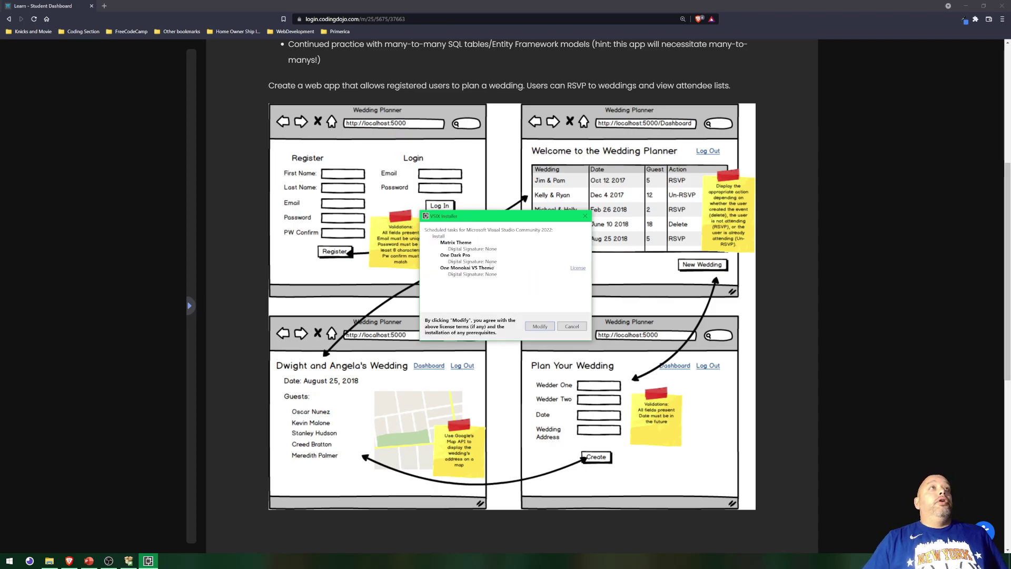
pyautogui.click(539, 326)
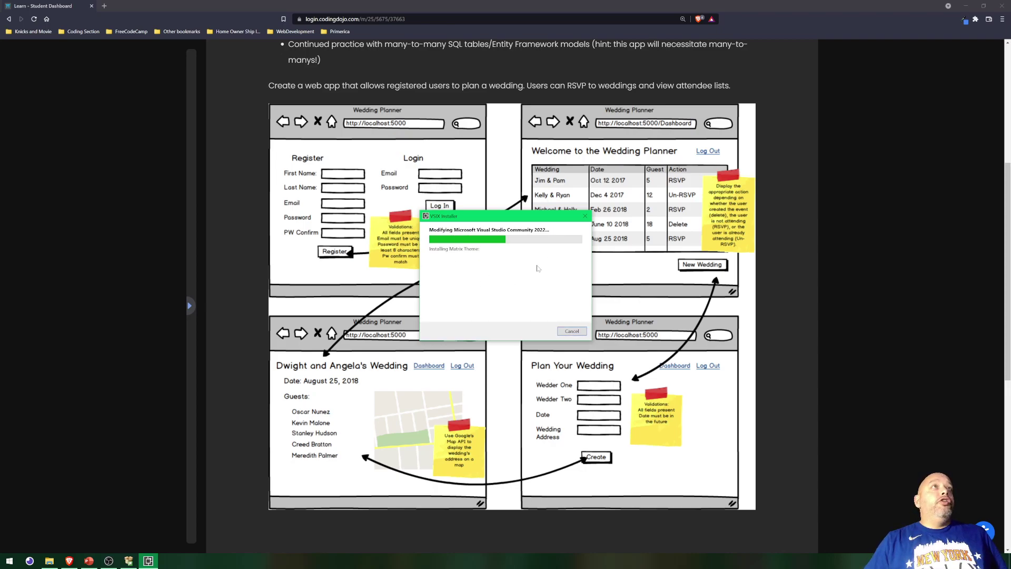
# - Exit the SQL Server 2019 installer and close the open PowerPoint window
pyautogui.click(132, 561)
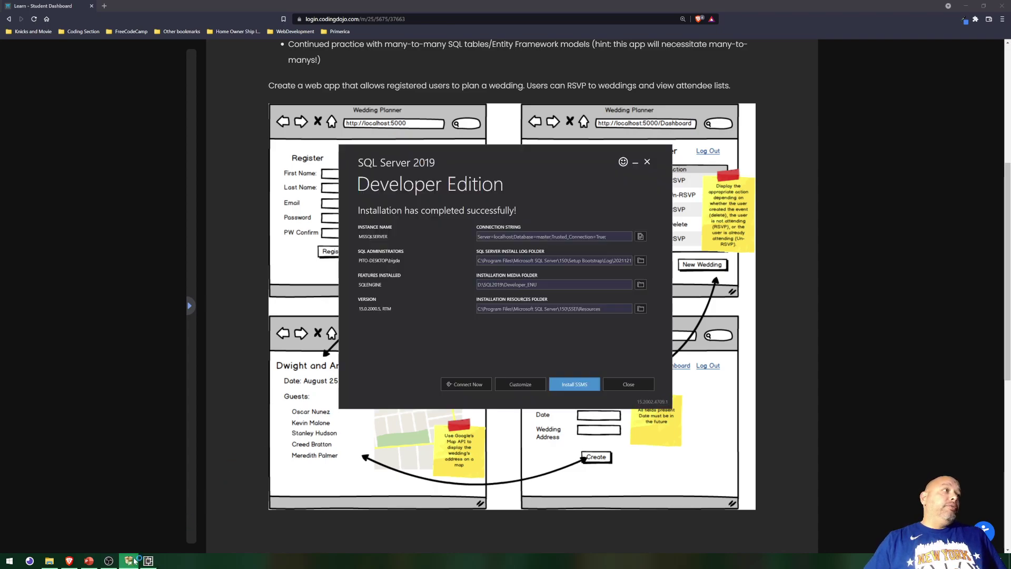
pyautogui.click(626, 387)
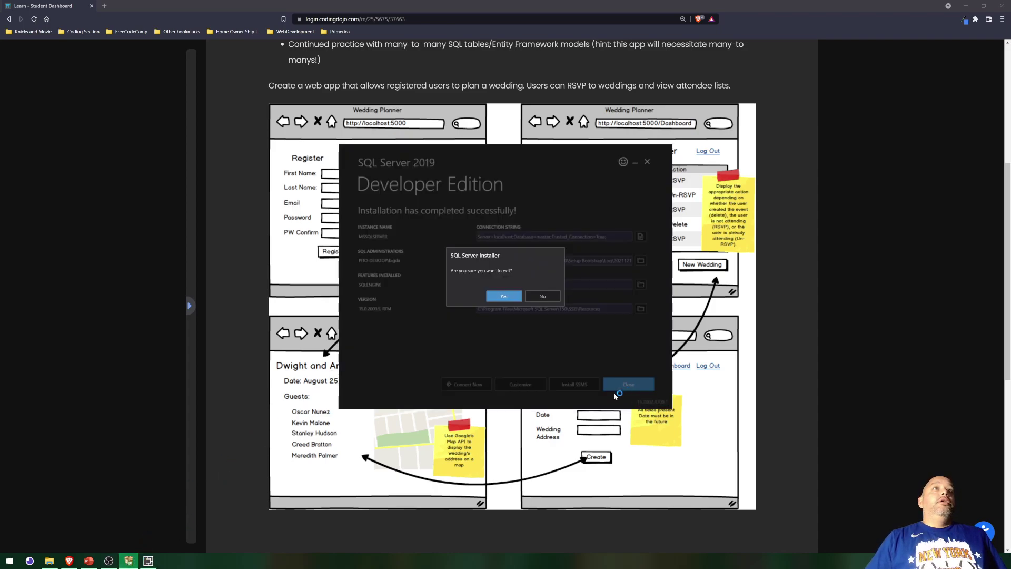
pyautogui.click(496, 298)
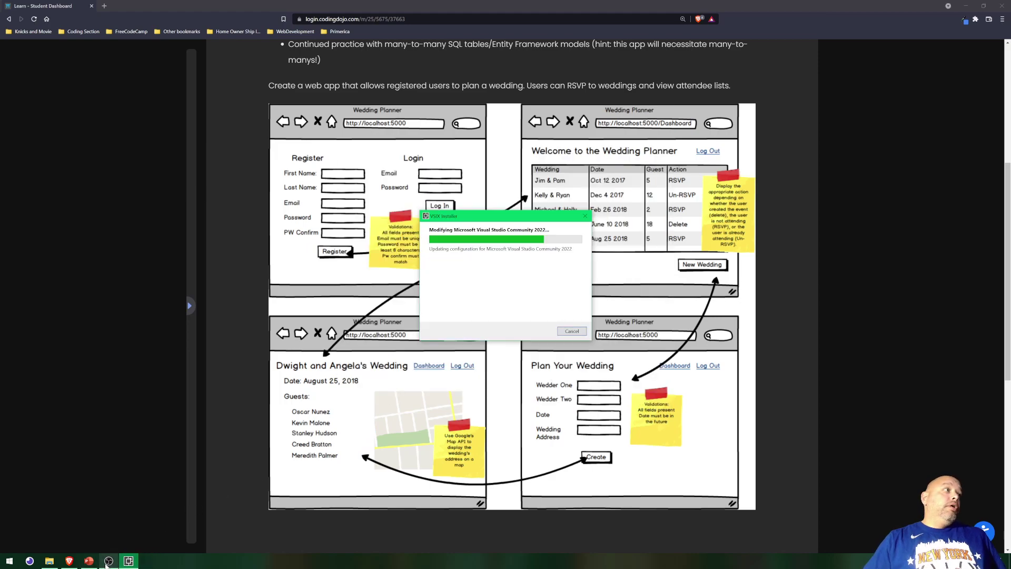
pyautogui.click(89, 560)
pyautogui.click(1001, 6)
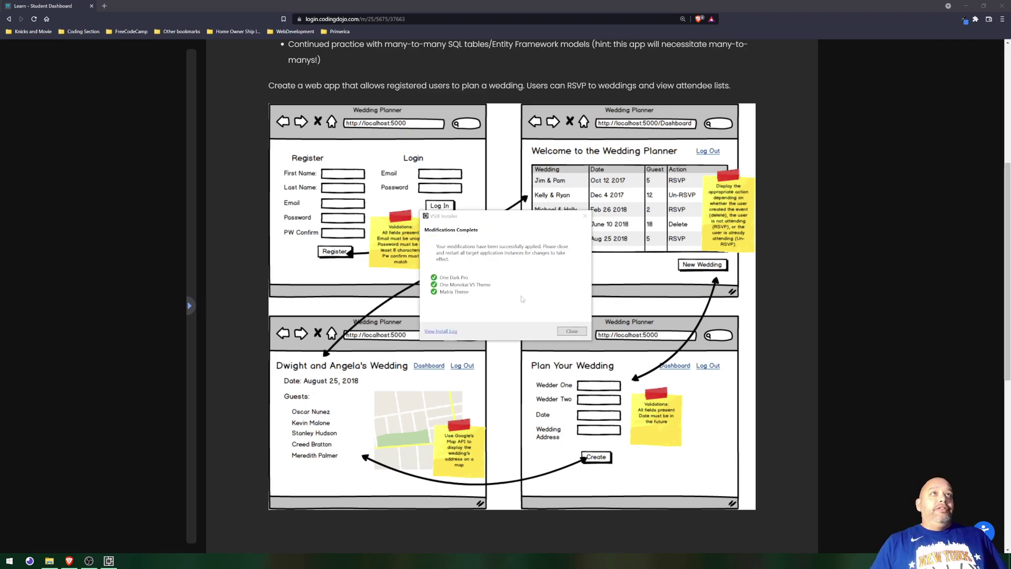
# - Close the completed VSIX Installer and add a Visual Studio 2022 tile to the Web Dev group in Windows Start
pyautogui.click(568, 334)
pyautogui.click(569, 332)
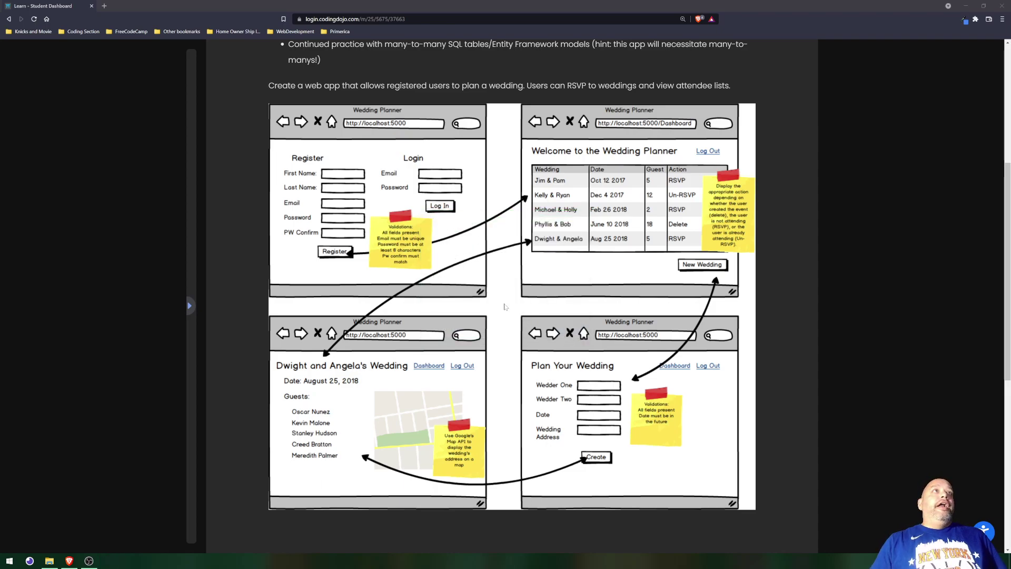
pyautogui.click(9, 560)
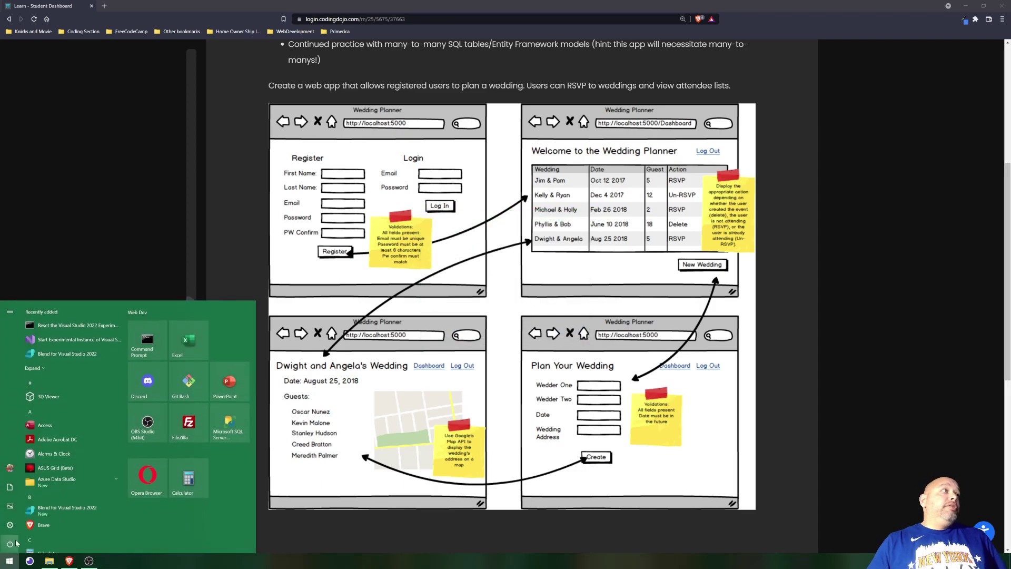
pyautogui.click(34, 367)
pyautogui.moveTo(68, 381); pyautogui.dragTo(218, 335)
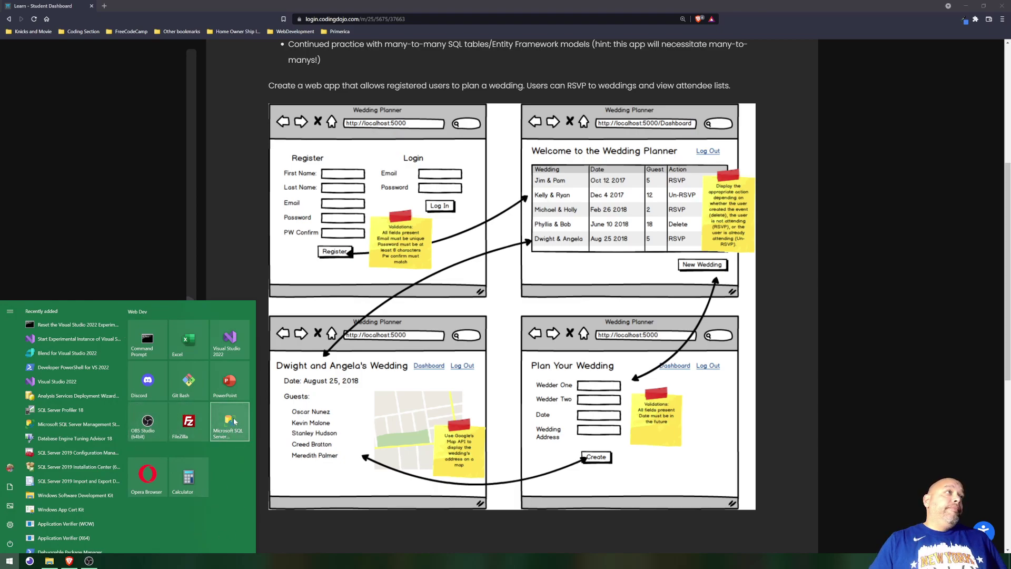
# - Launch Visual Studio 2022 and remove WeddingPlanner.sln from the list of recent projects
pyautogui.click(223, 355)
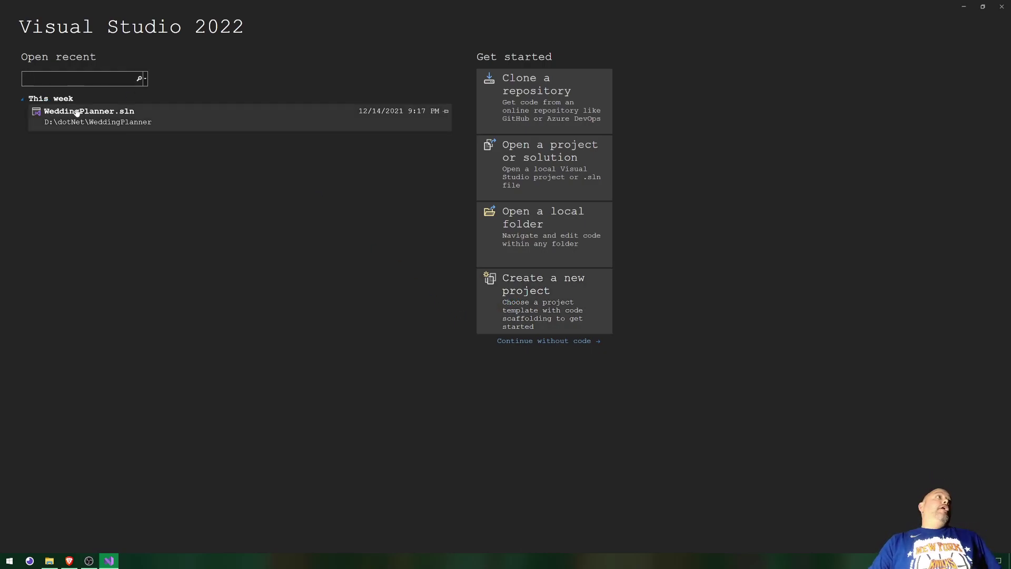
pyautogui.rightClick(112, 112)
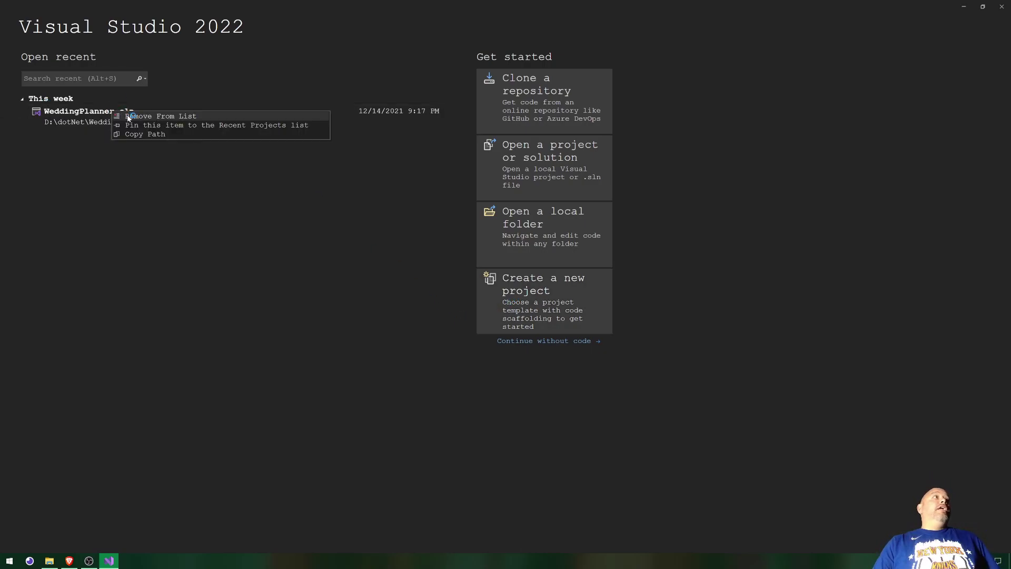
pyautogui.click(132, 117)
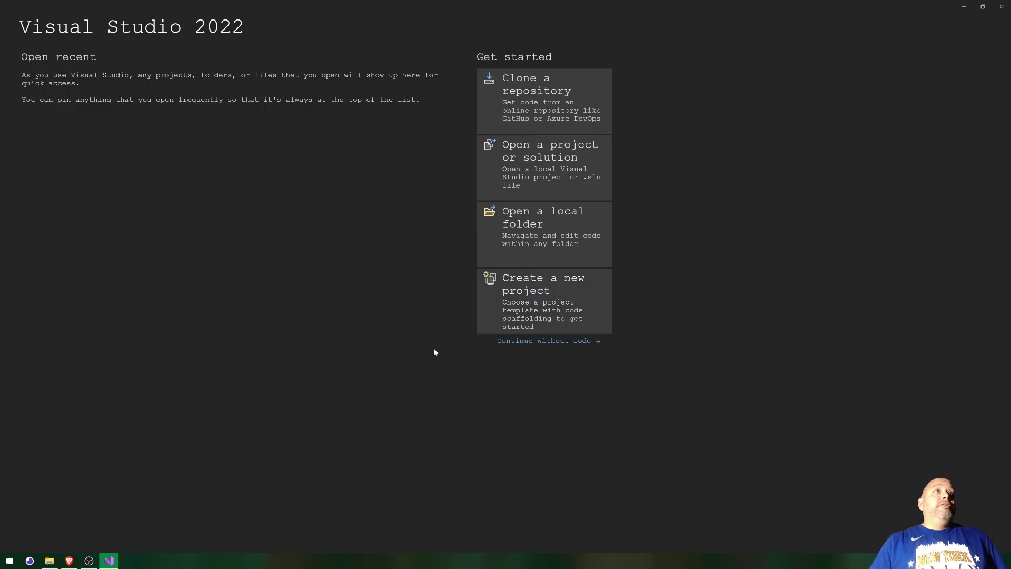
# - Start a new project from the C# ASP.NET Core Web App (Model-View-Controller) template and name it WeddingPlanner
pyautogui.click(537, 304)
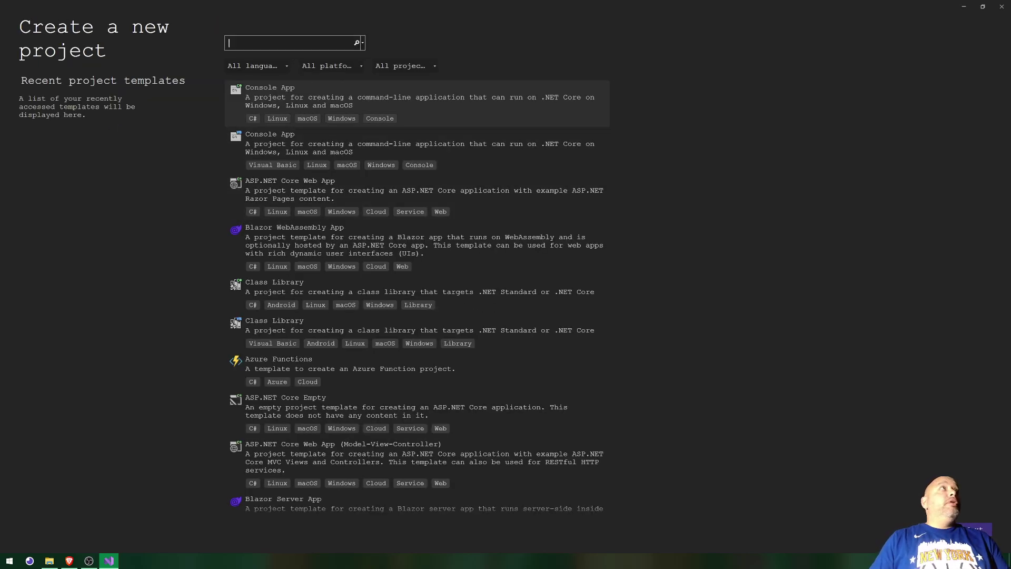
pyautogui.write('mvc')
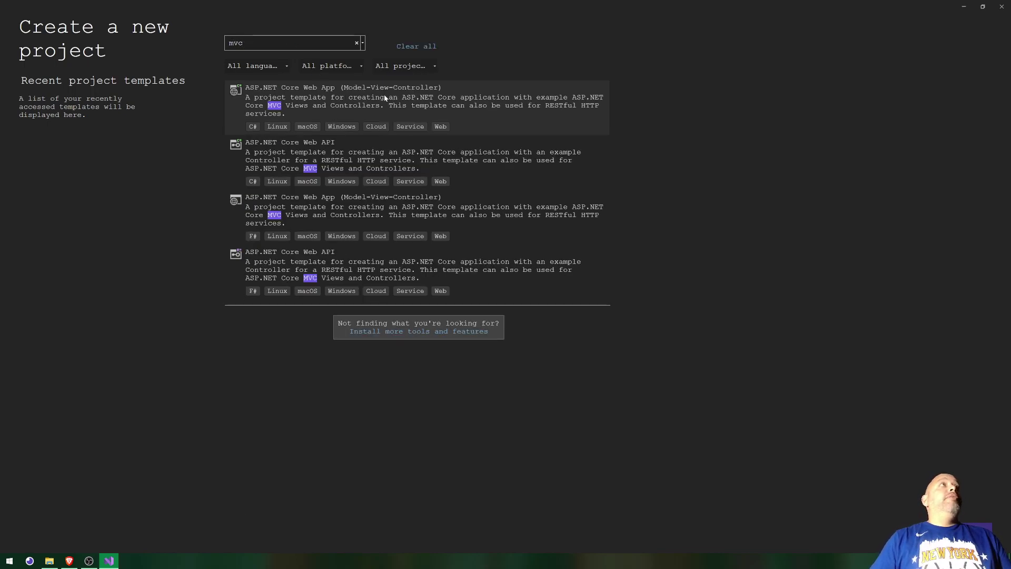
pyautogui.click(391, 92)
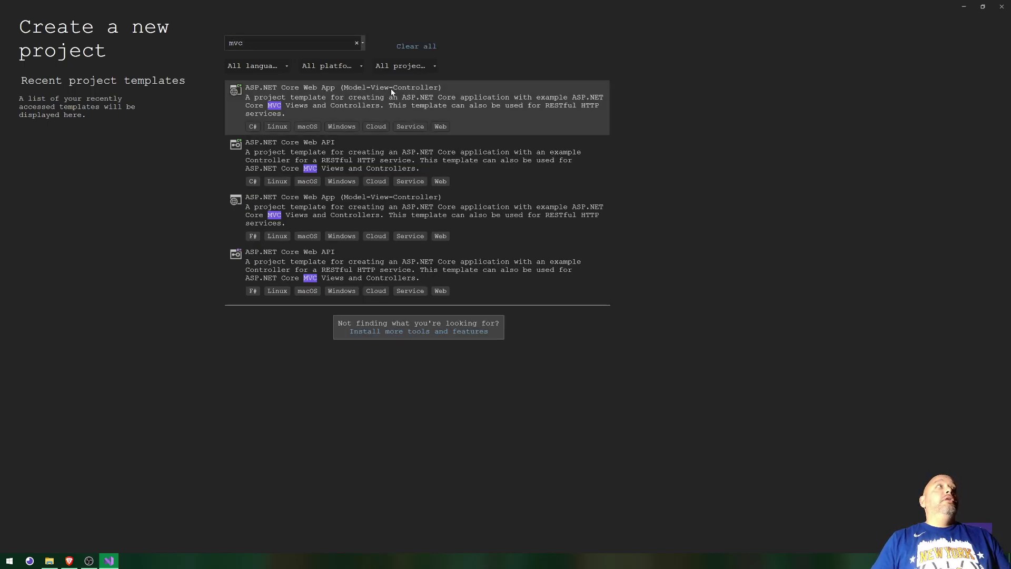
pyautogui.doubleClick(391, 92)
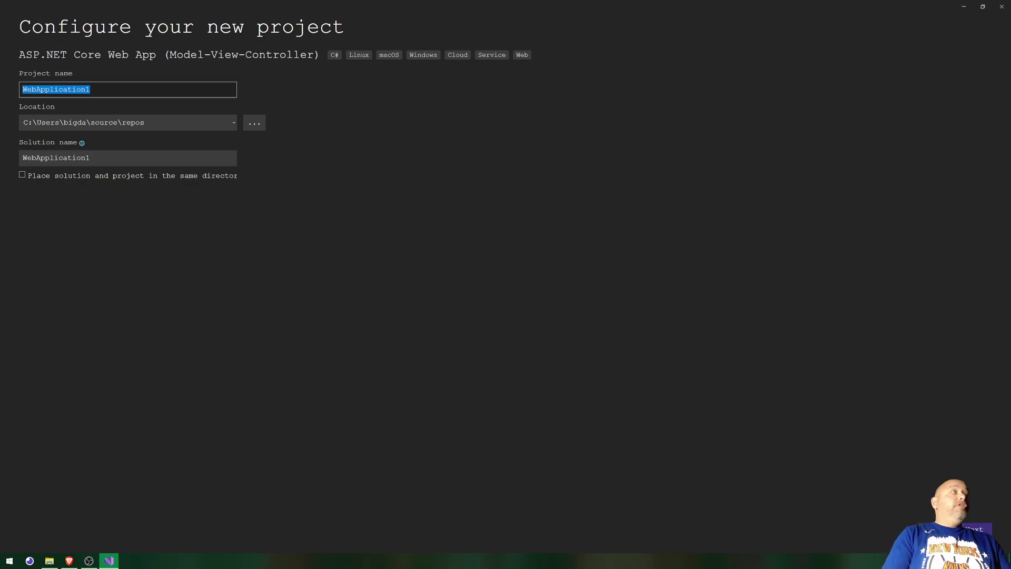
pyautogui.write('WeddingPlanner')
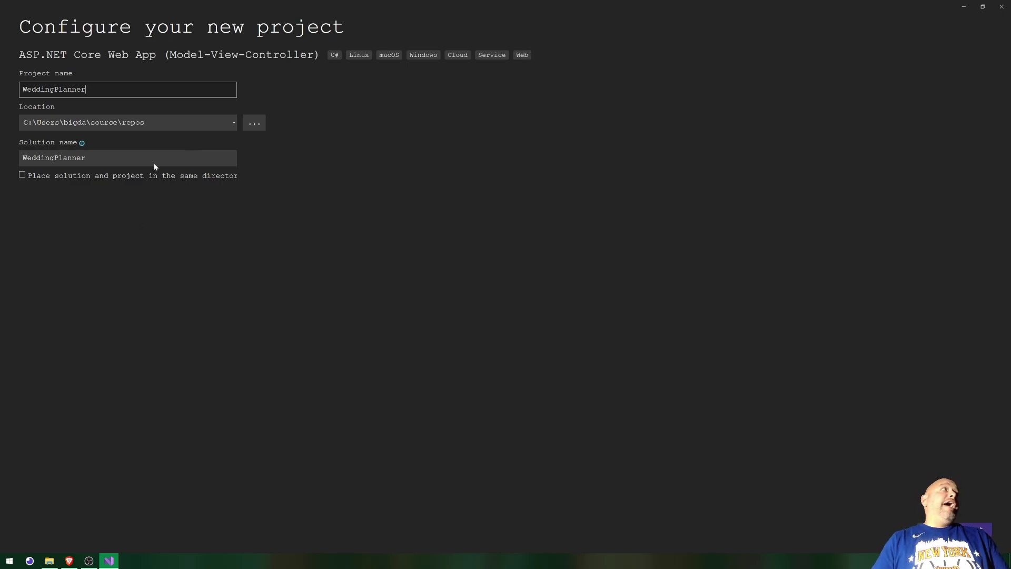
# - Set the project location to the dotNet folder on drive D and continue to the additional information settings
pyautogui.click(254, 123)
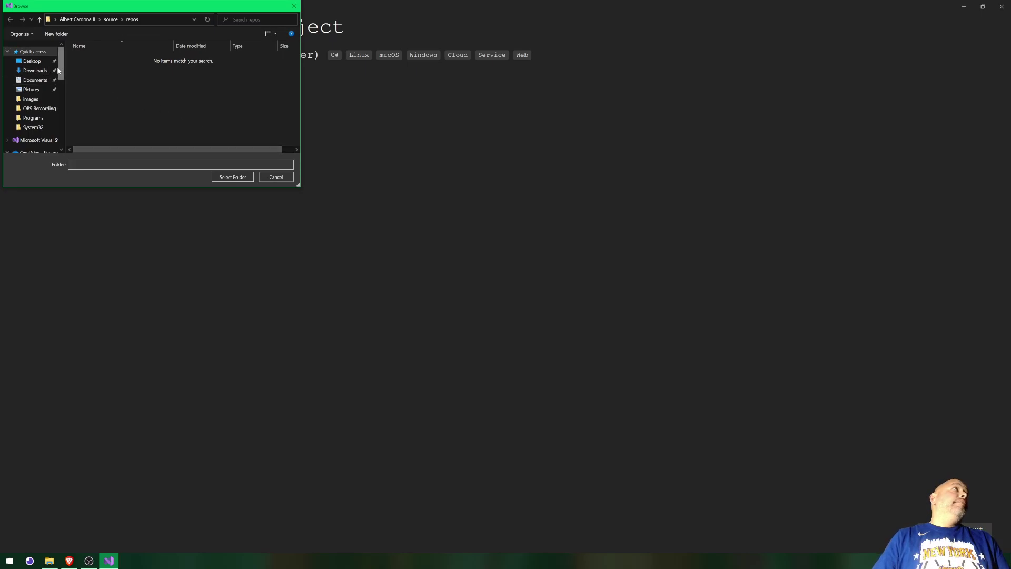
pyautogui.moveTo(60, 68); pyautogui.dragTo(63, 131)
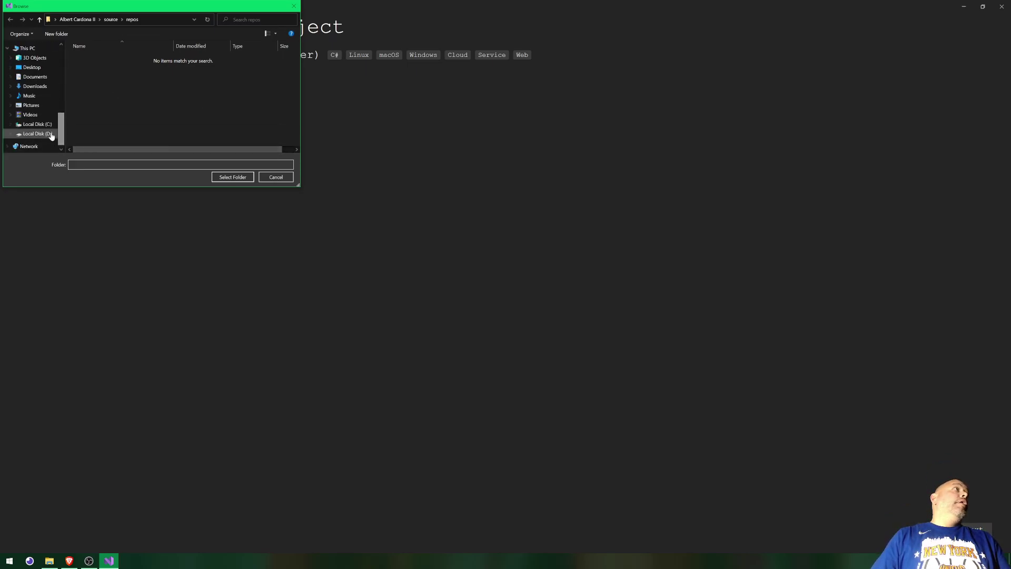
pyautogui.click(51, 135)
pyautogui.click(111, 76)
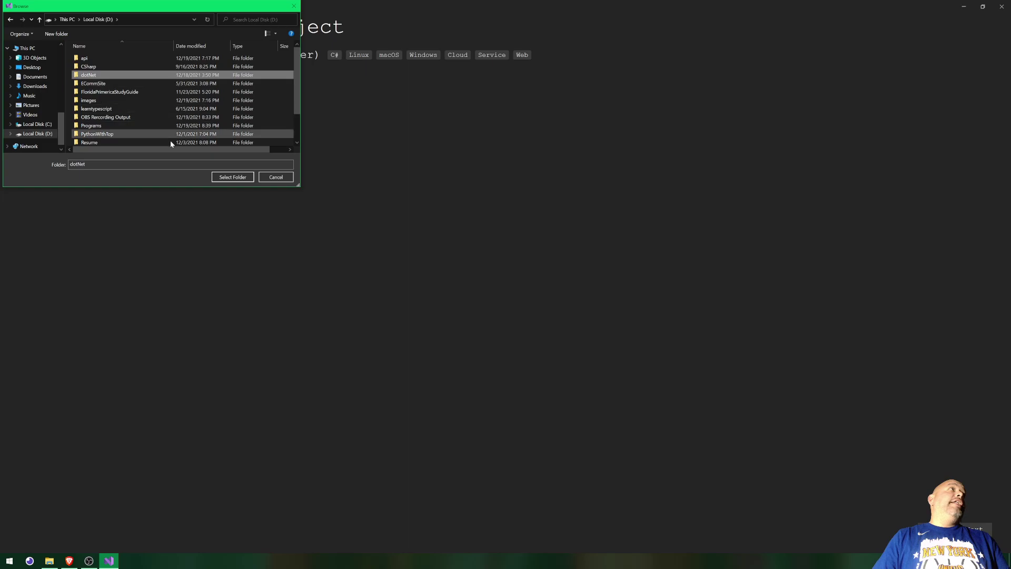
pyautogui.click(213, 177)
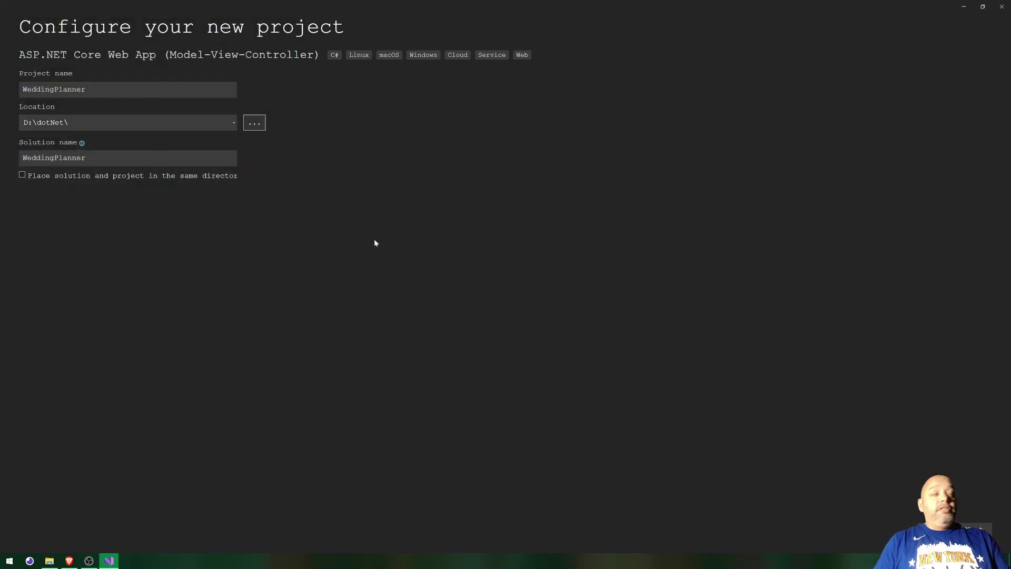
pyautogui.click(972, 529)
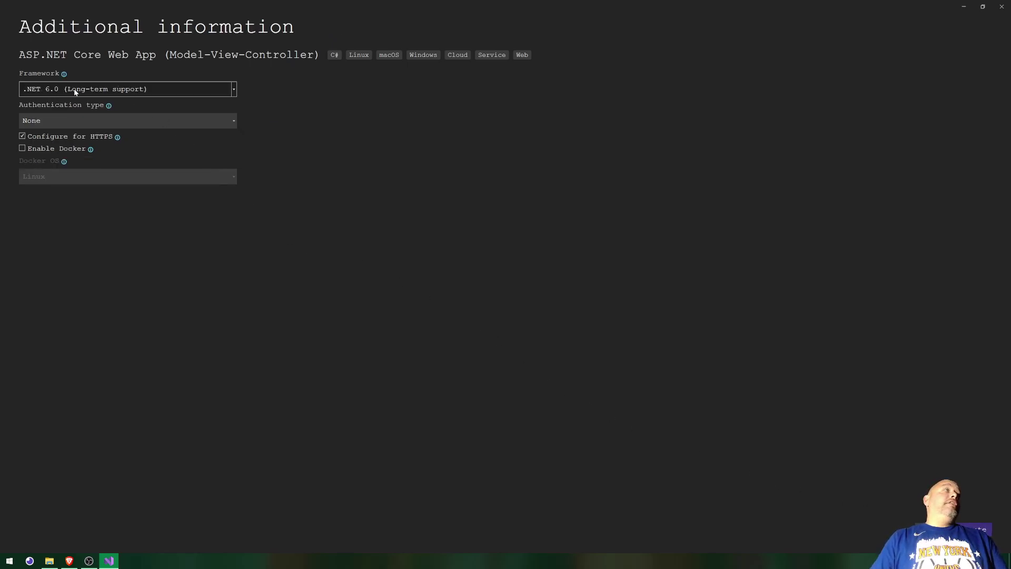
# - Keep .NET 6.0 (Long-term support) as the framework and create the project
pyautogui.click(233, 90)
pyautogui.click(234, 90)
pyautogui.click(234, 90)
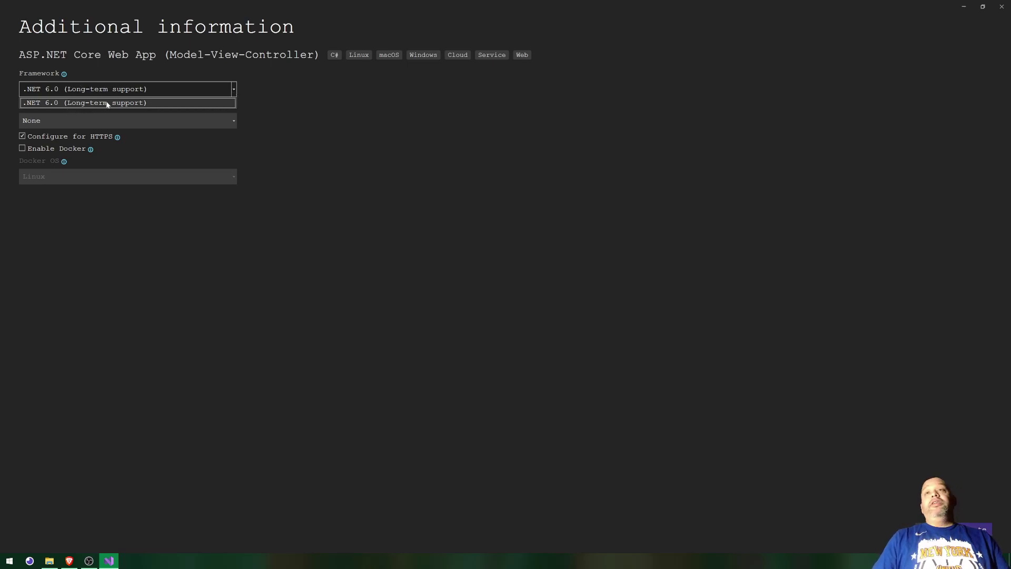
pyautogui.click(346, 163)
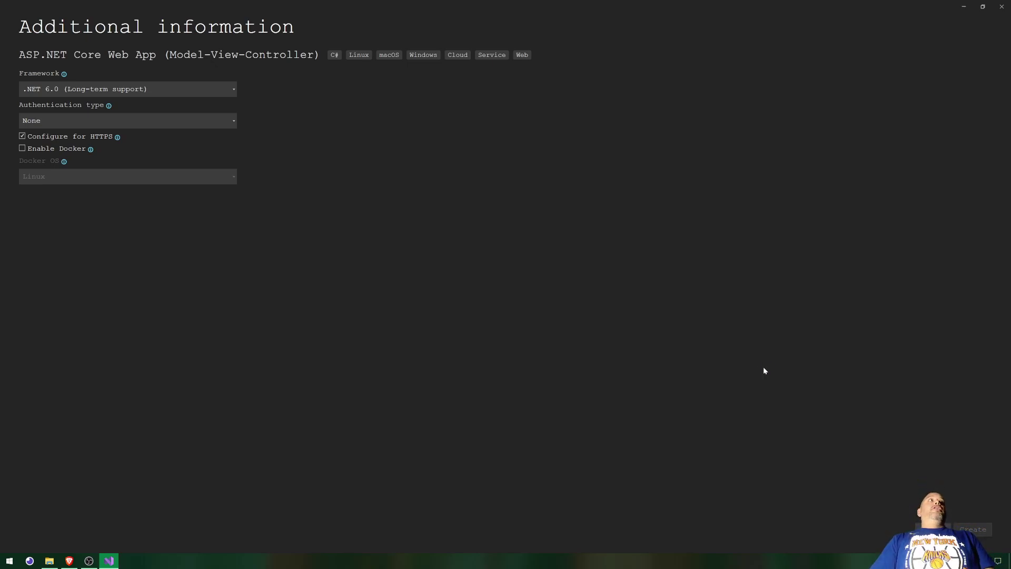
pyautogui.press('Return')
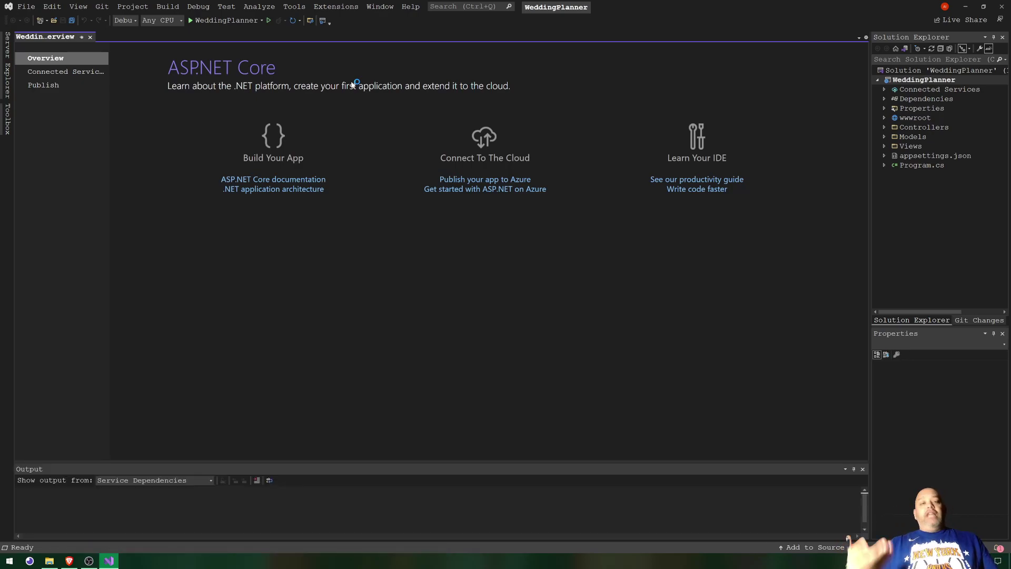
# - Apply the matrixtheme color theme in the environment options
pyautogui.hotkey('alt', 't')
pyautogui.press('o')
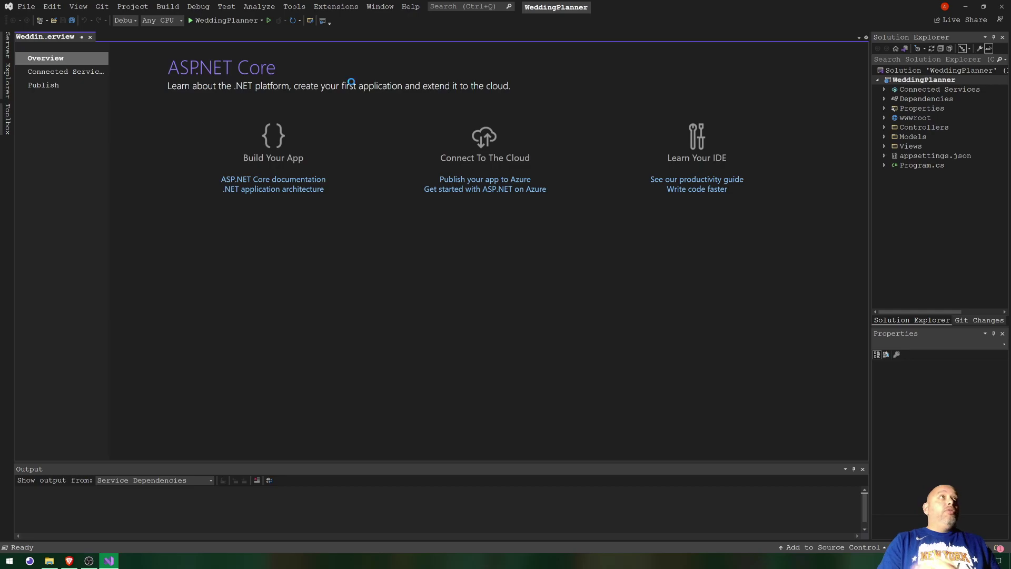
pyautogui.click(557, 192)
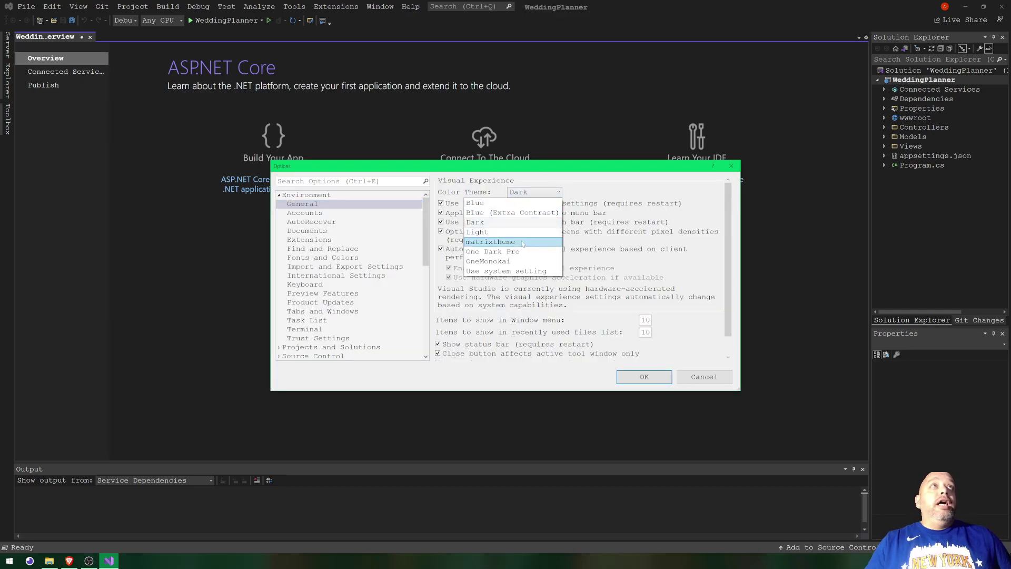
pyautogui.click(556, 241)
pyautogui.click(633, 374)
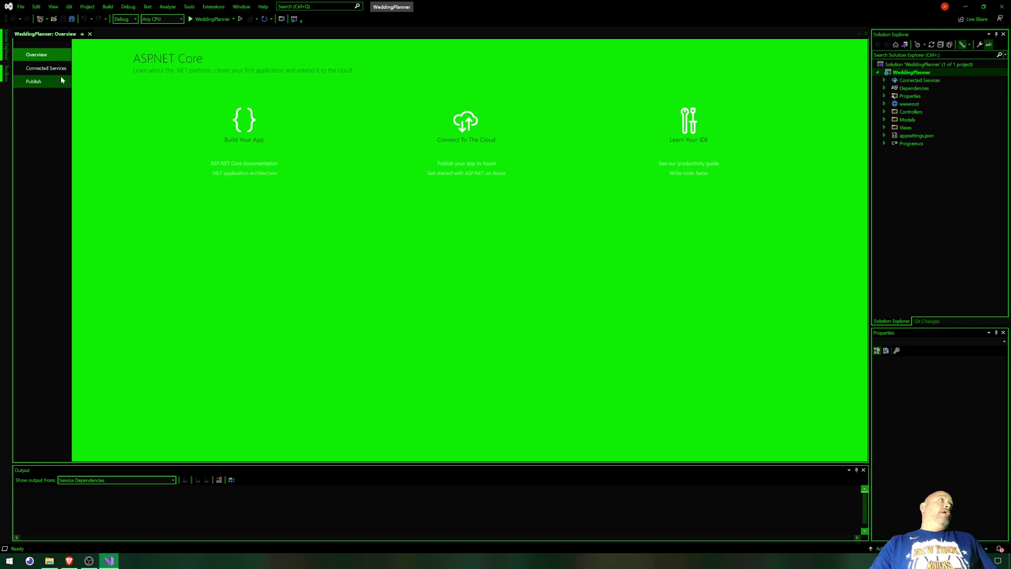
# - Close the project Overview page and open HomeController.cs from the Controllers folder
pyautogui.click(89, 33)
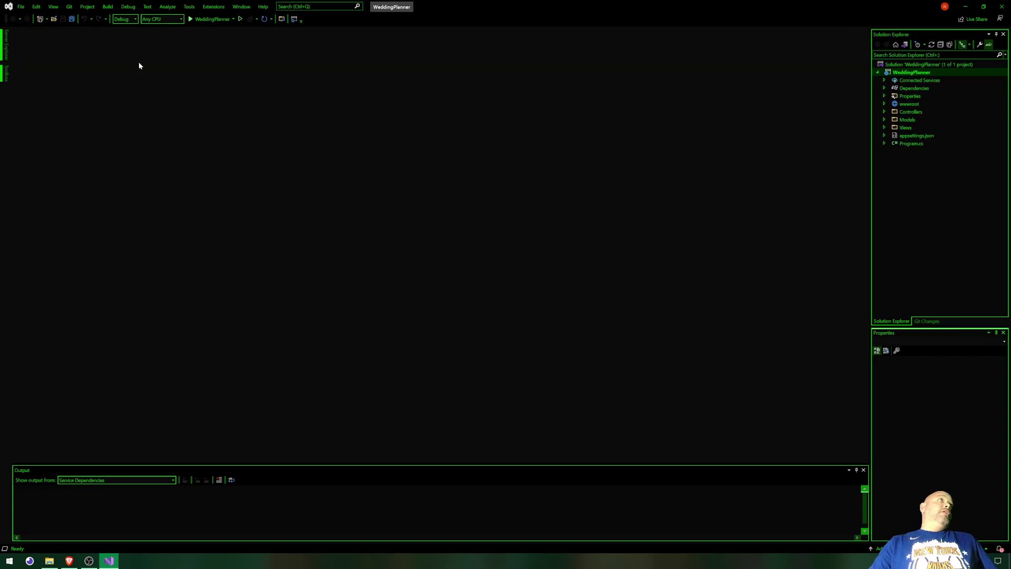
pyautogui.click(885, 113)
pyautogui.click(917, 120)
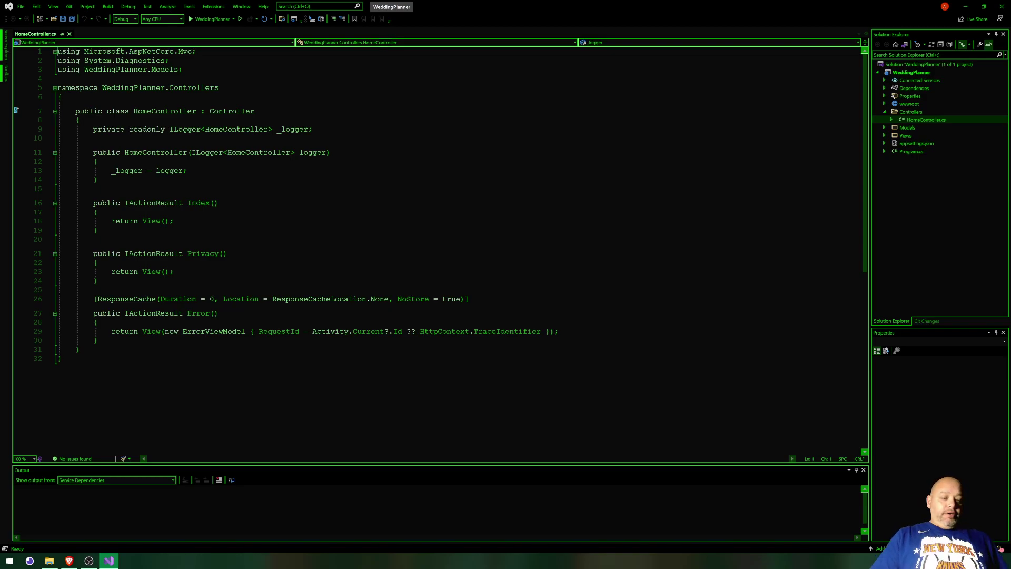
pyautogui.hotkey('alt', 't')
pyautogui.press('o')
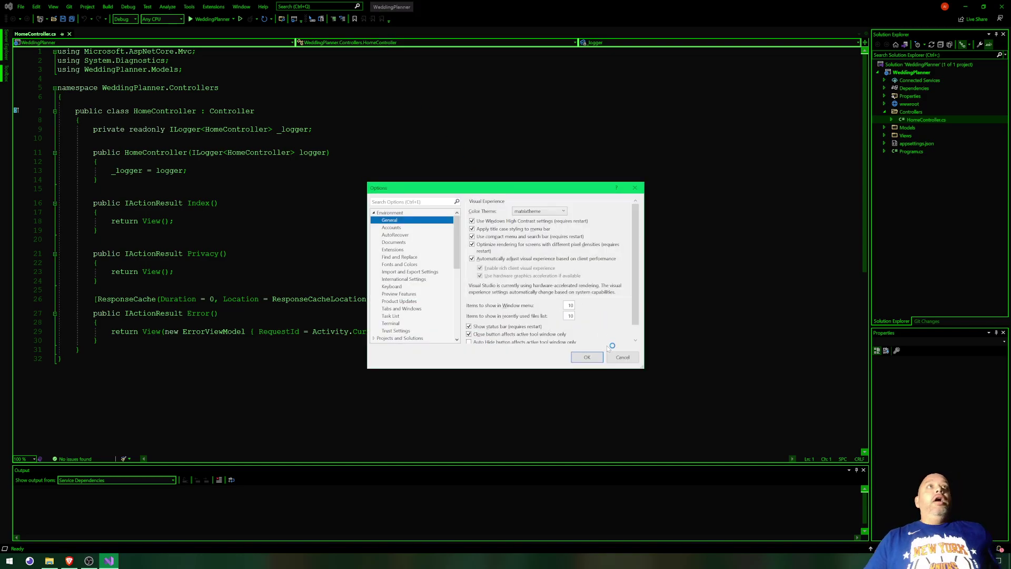
pyautogui.click(622, 356)
# - Look inside the wwwroot folder and open Index.cshtml from the Views/Home folder
pyautogui.click(885, 104)
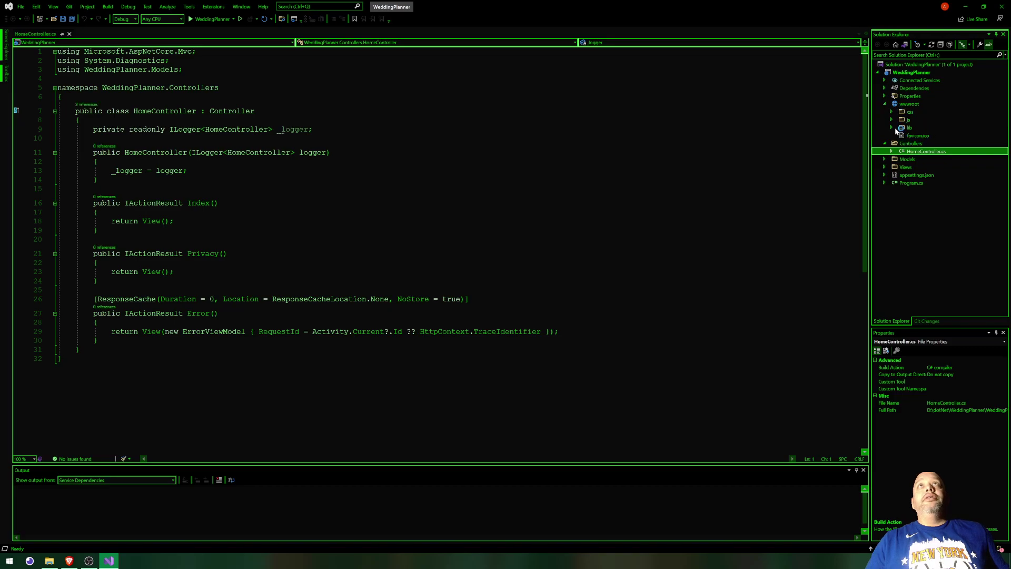
pyautogui.click(884, 104)
pyautogui.click(885, 135)
pyautogui.click(891, 143)
pyautogui.click(921, 151)
pyautogui.doubleClick(921, 151)
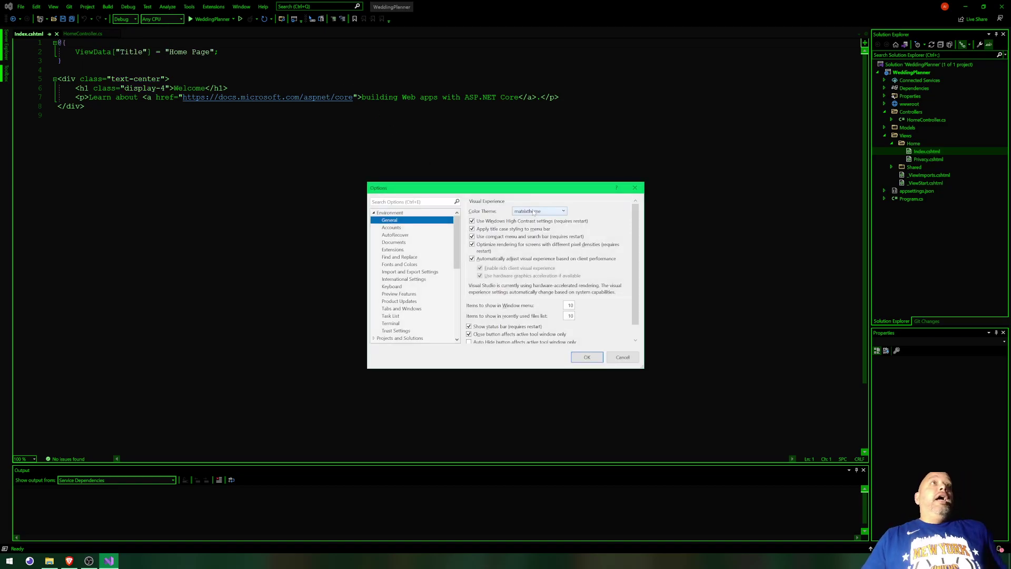
# - Change the color theme to OneMonokai and place the cursor on the empty last line of Index.cshtml
pyautogui.click(534, 212)
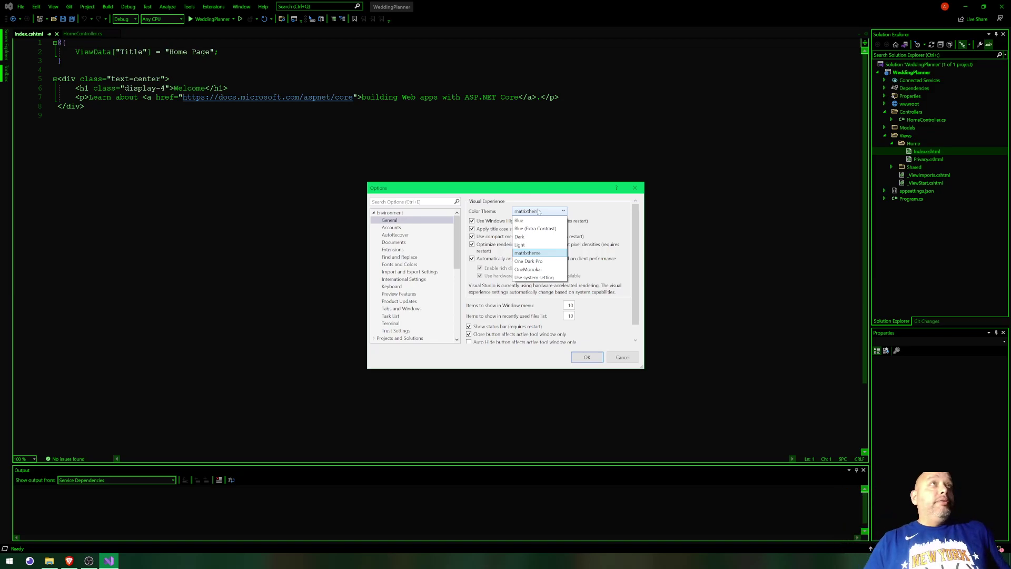
pyautogui.click(545, 269)
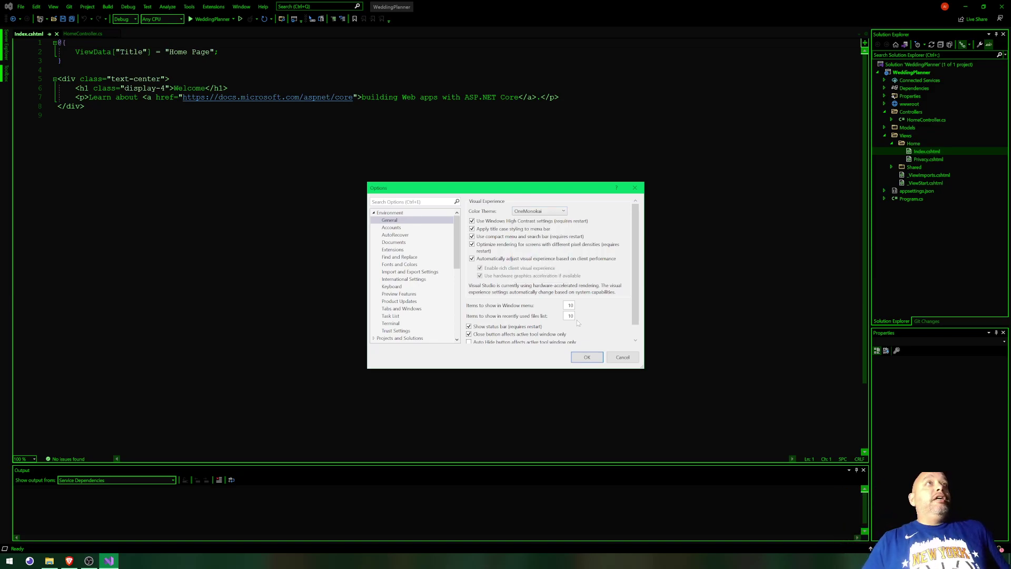
pyautogui.click(584, 357)
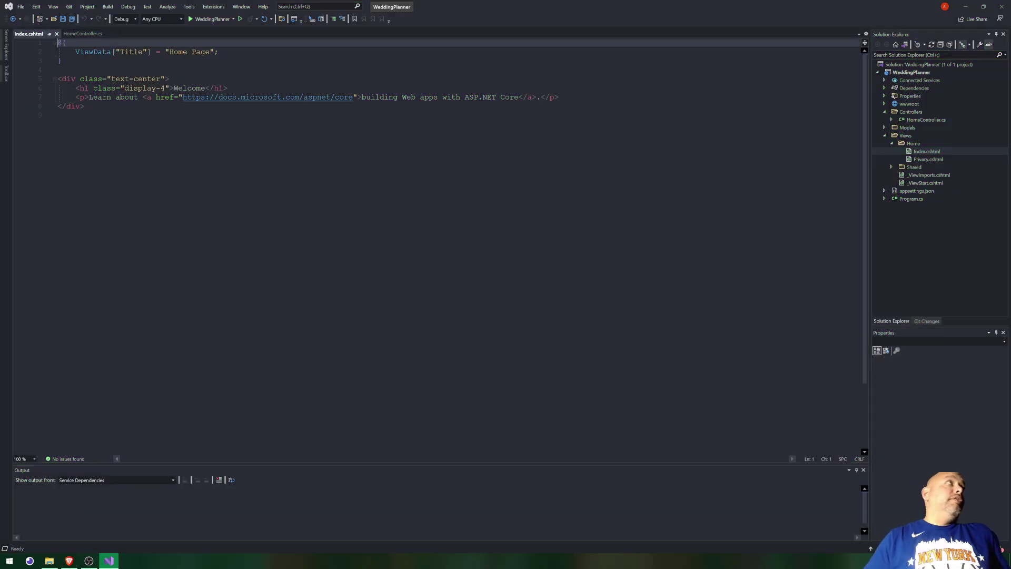
pyautogui.click(58, 115)
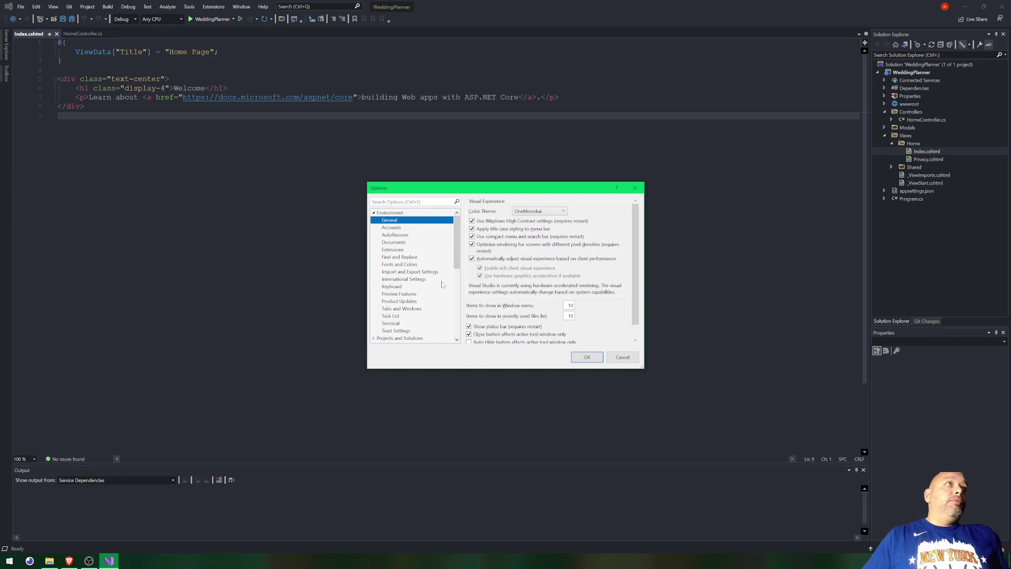
# - Set the text editor's Plain Text foreground to Automatic in the Fonts and Colors options
pyautogui.scroll(-2, 445, 264)
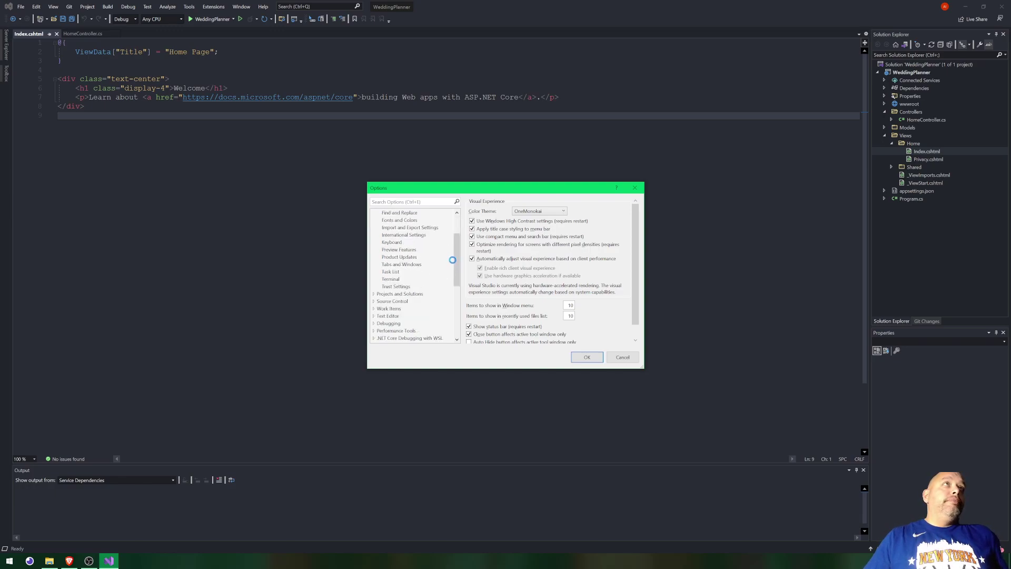
pyautogui.click(447, 264)
pyautogui.scroll(2, 434, 253)
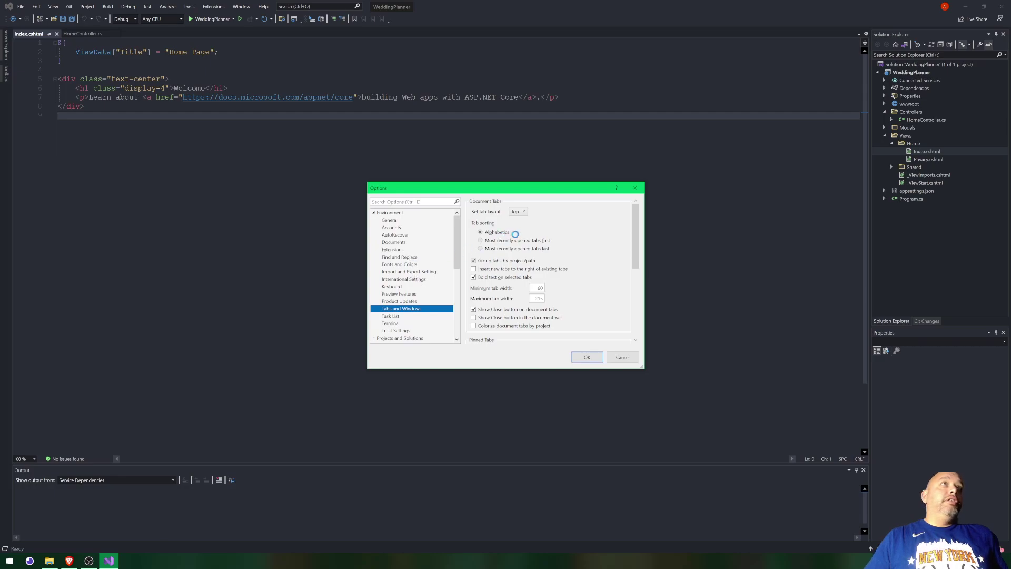
pyautogui.click(429, 265)
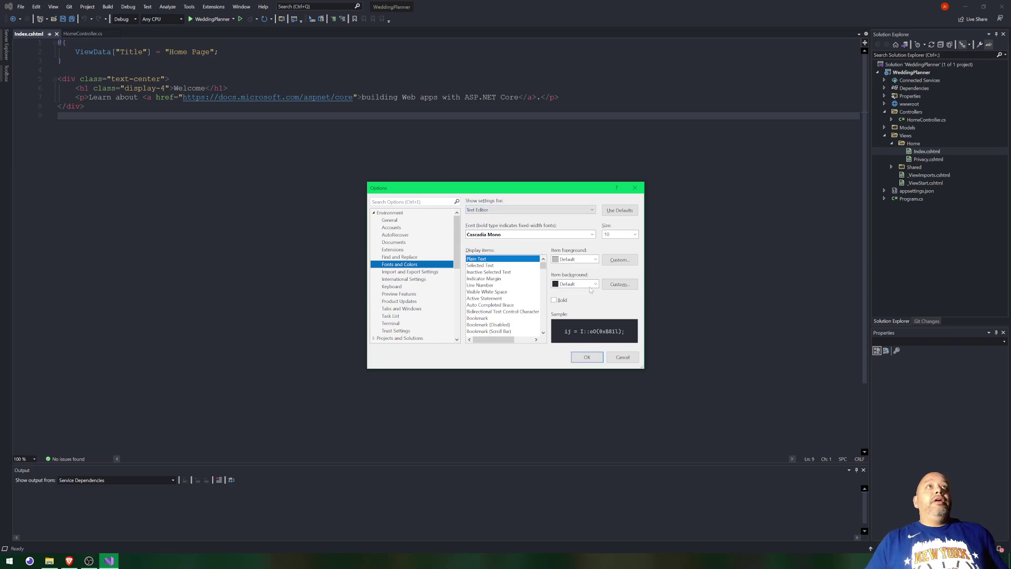
pyautogui.click(595, 260)
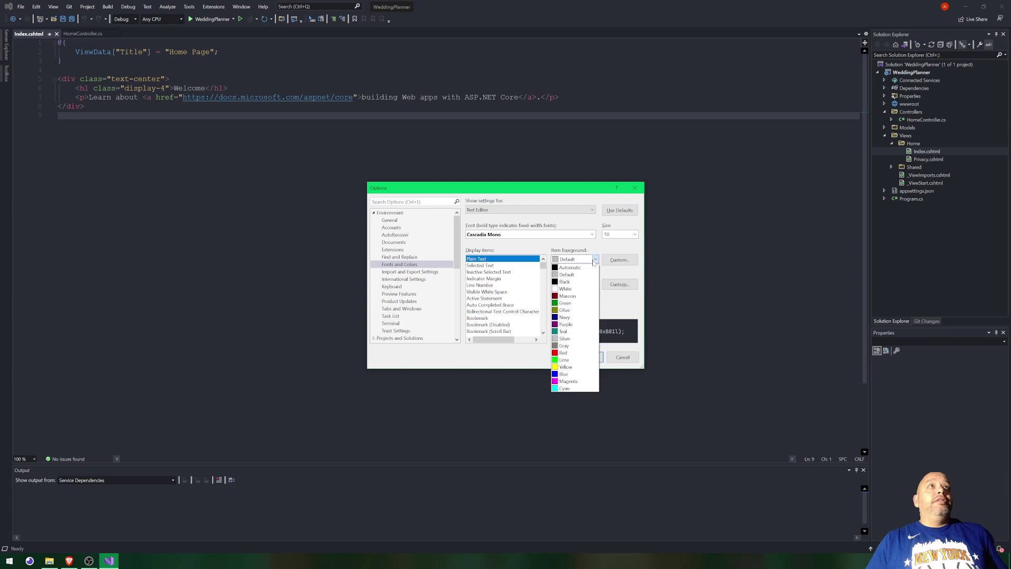
pyautogui.click(584, 268)
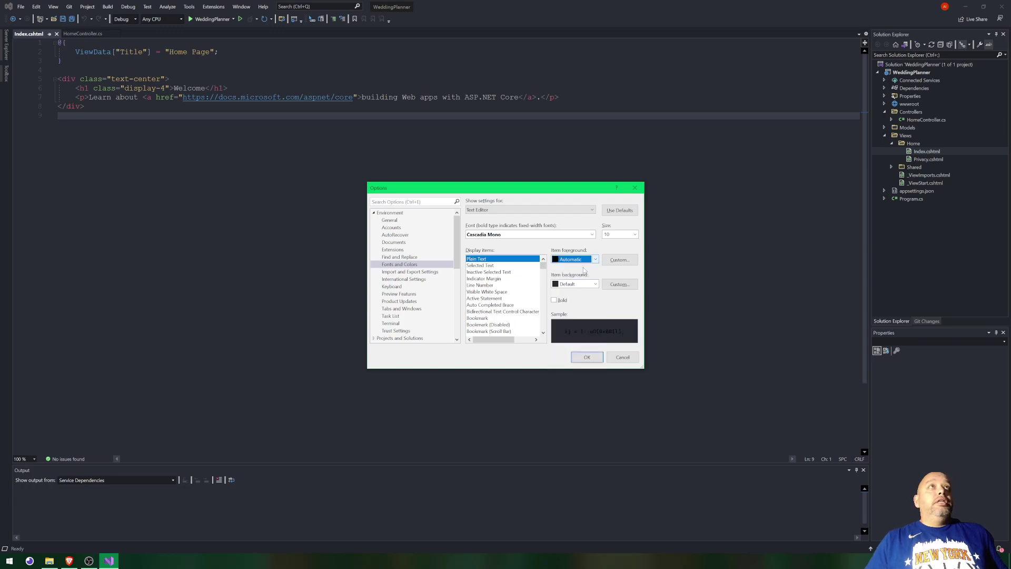
pyautogui.click(588, 358)
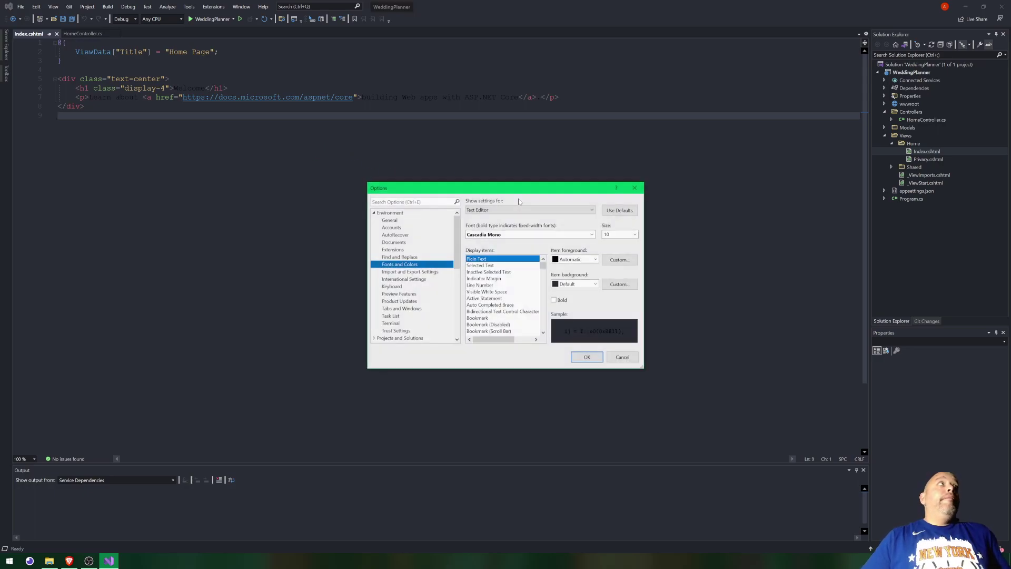
# - Set the text editor's Plain Text foreground to Default and its background to Black
pyautogui.click(594, 259)
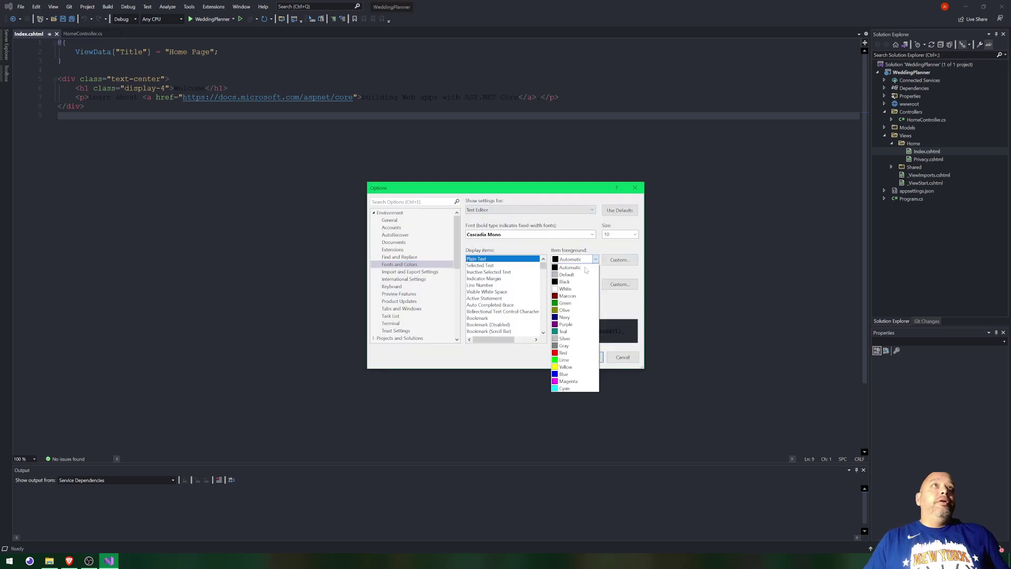
pyautogui.click(570, 274)
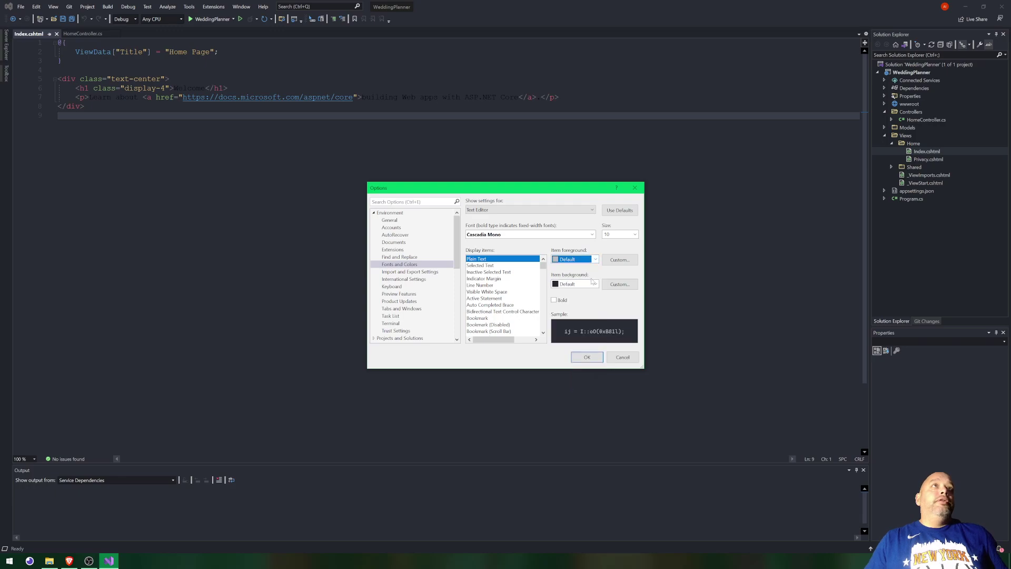
pyautogui.click(584, 285)
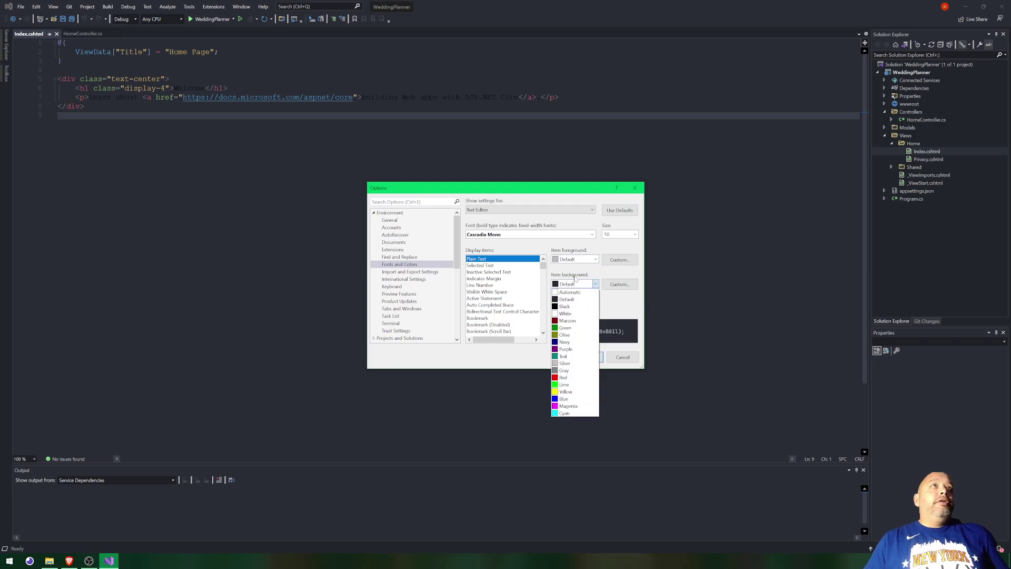
pyautogui.click(575, 278)
pyautogui.click(543, 210)
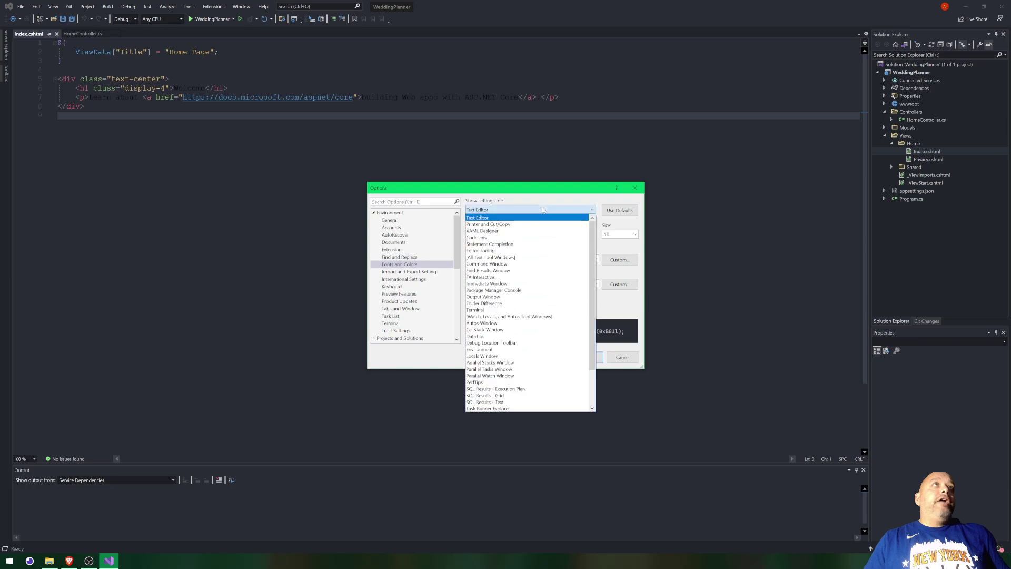
pyautogui.click(532, 218)
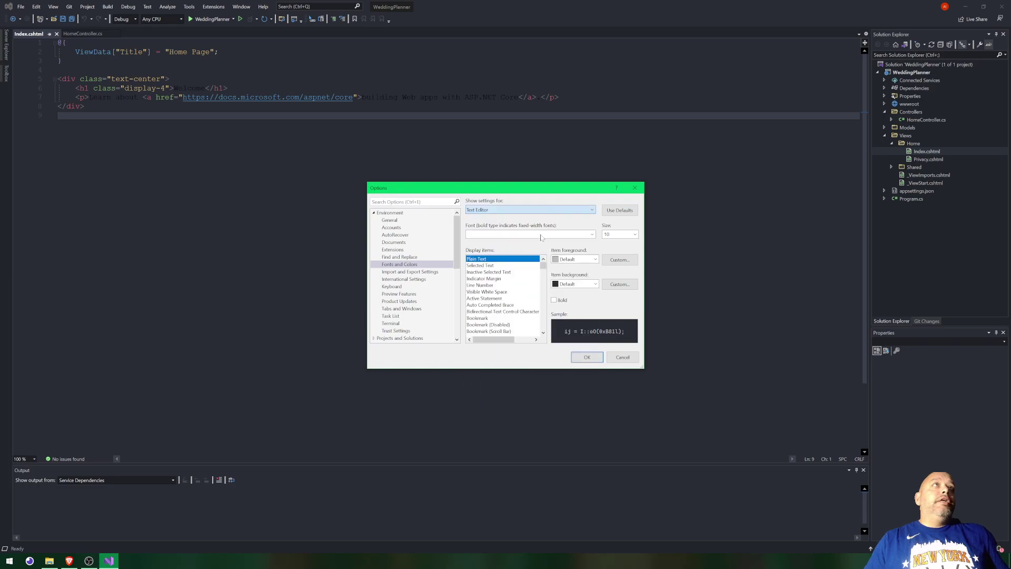
pyautogui.click(594, 285)
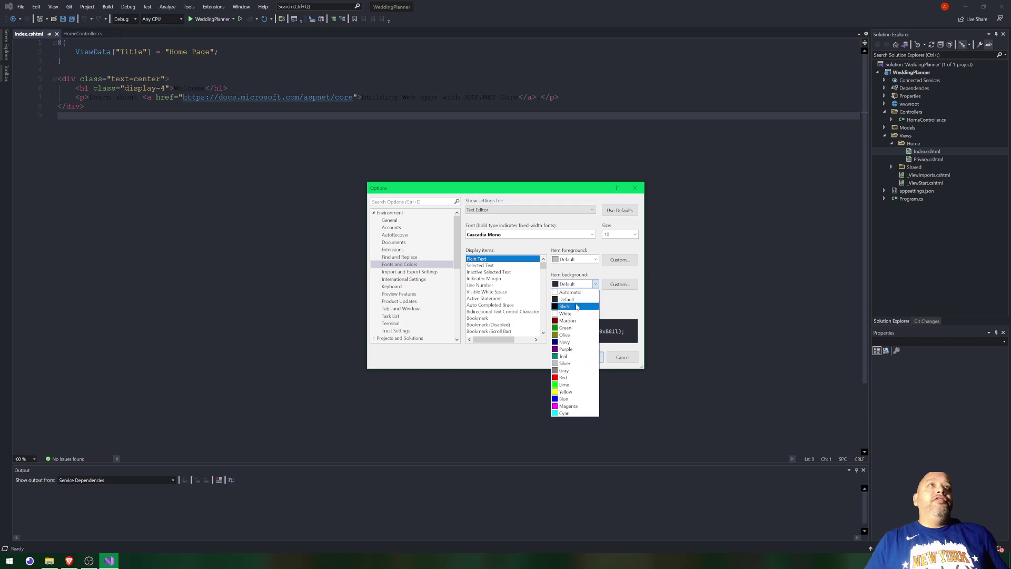
pyautogui.click(580, 307)
pyautogui.click(587, 357)
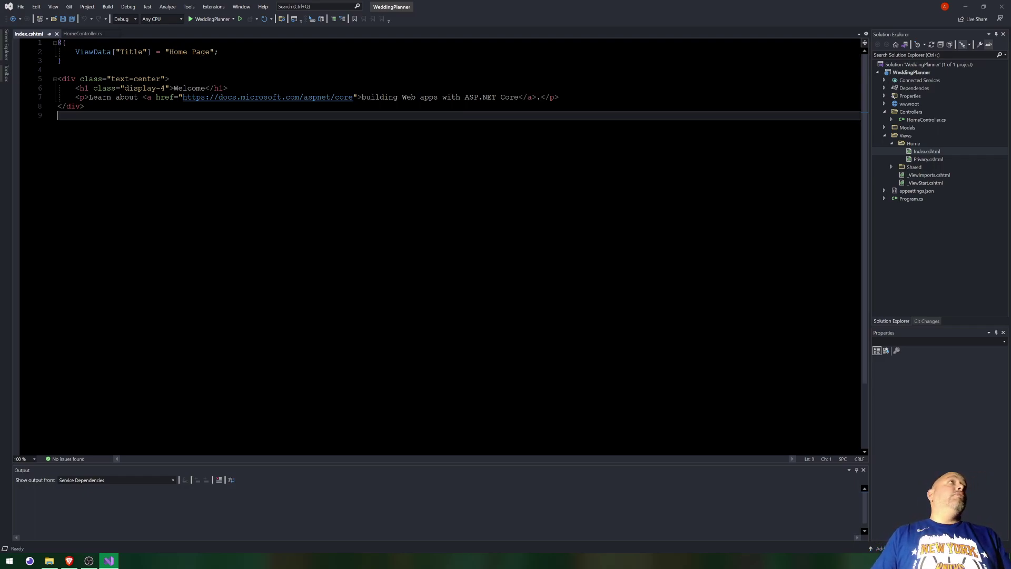
# - Switch to HomeController.cs and set the Text Editor font size to 14 in the Fonts and Colors options
pyautogui.click(81, 34)
pyautogui.click(174, 221)
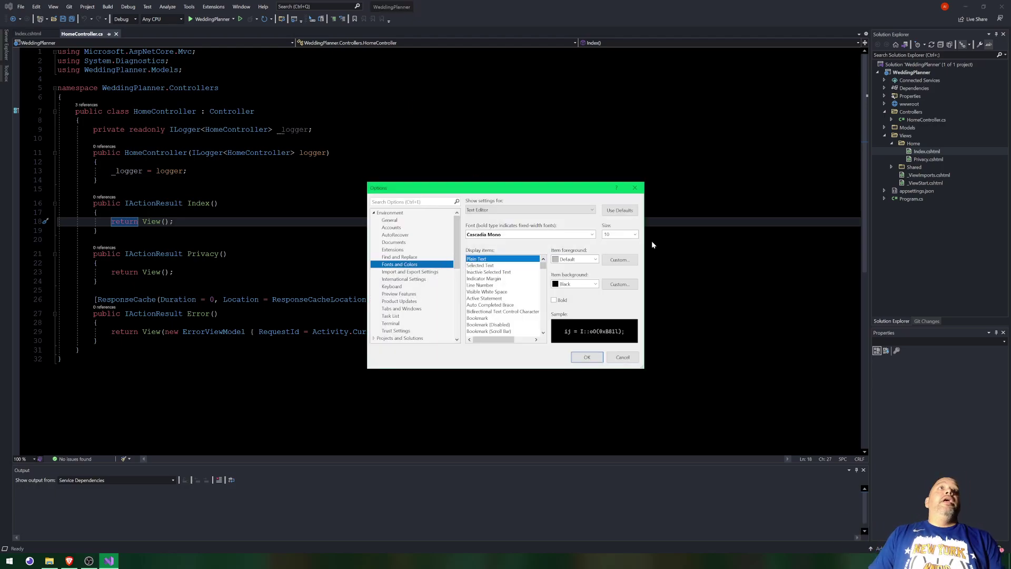
pyautogui.click(634, 234)
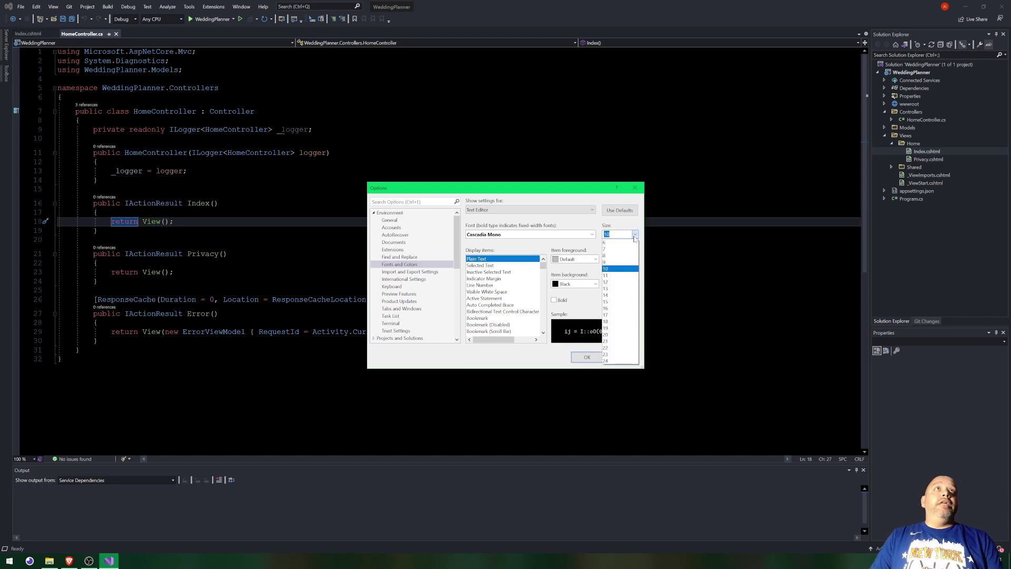
pyautogui.click(618, 298)
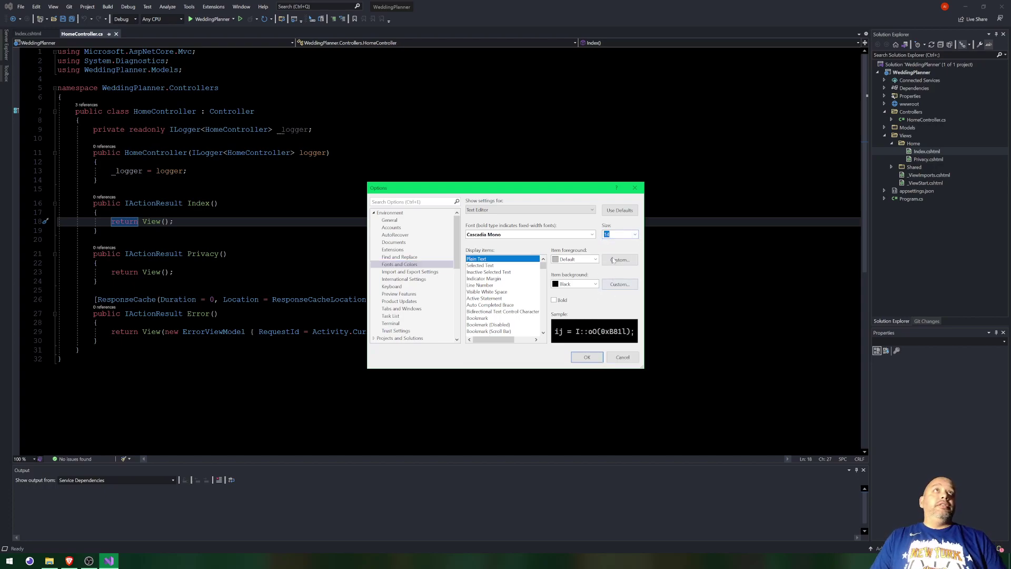
# - Set the Package Manager Console font size to 12 in the Fonts and Colors options
pyautogui.click(552, 211)
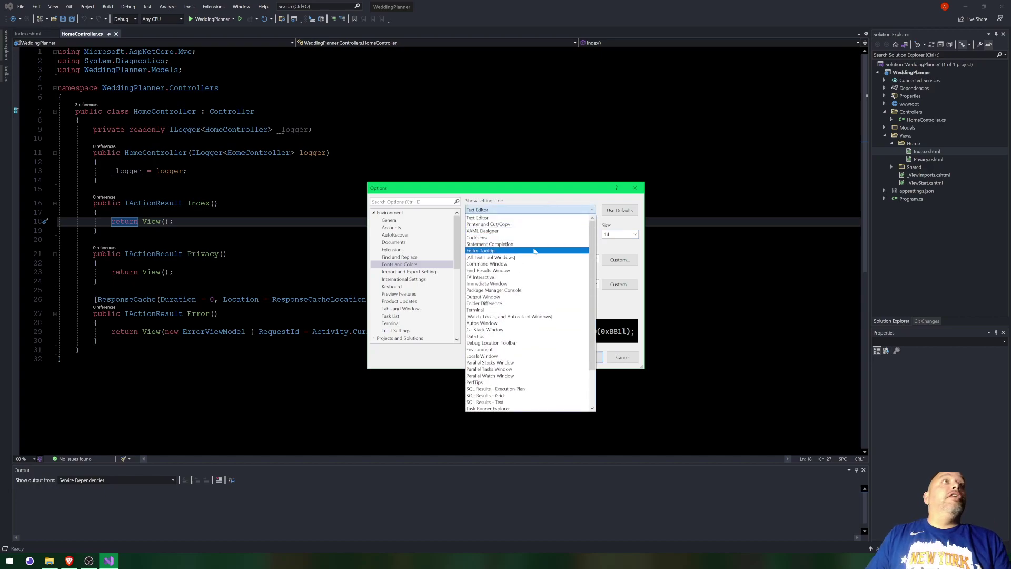
pyautogui.click(522, 291)
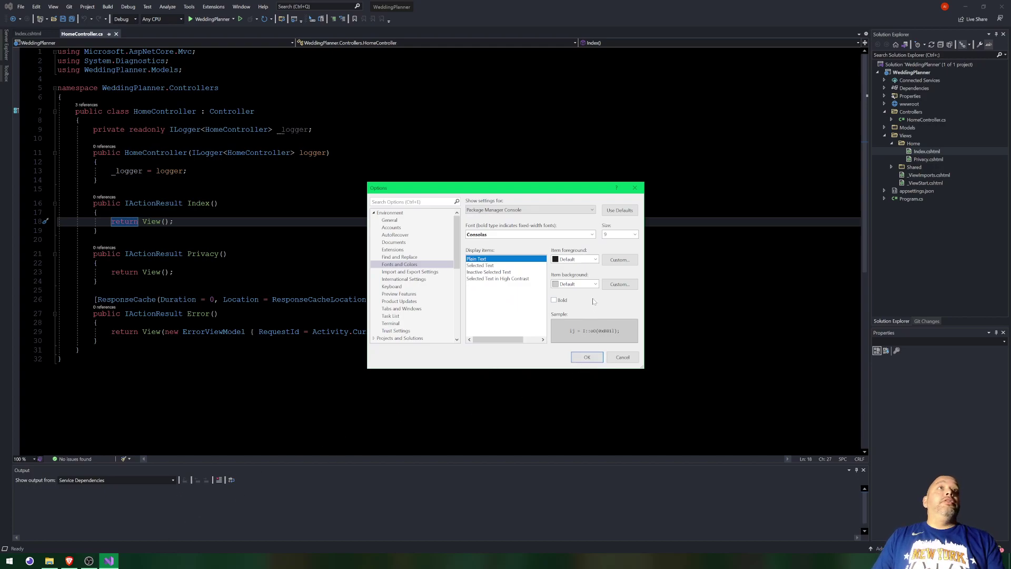
pyautogui.click(626, 234)
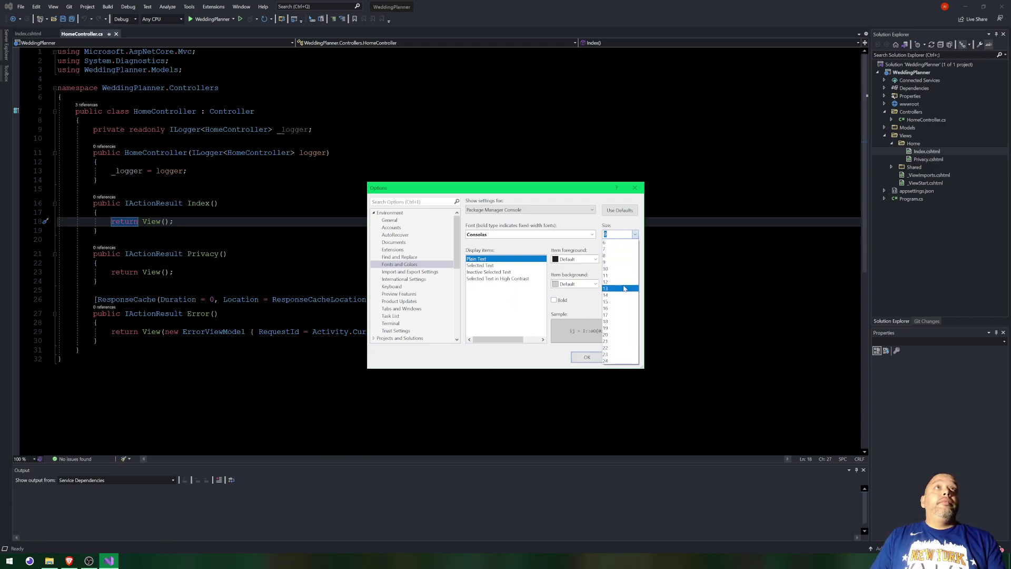
pyautogui.click(621, 282)
# - Set the Environment font to Courier New at size 14 and apply the Fonts and Colors options
pyautogui.click(544, 210)
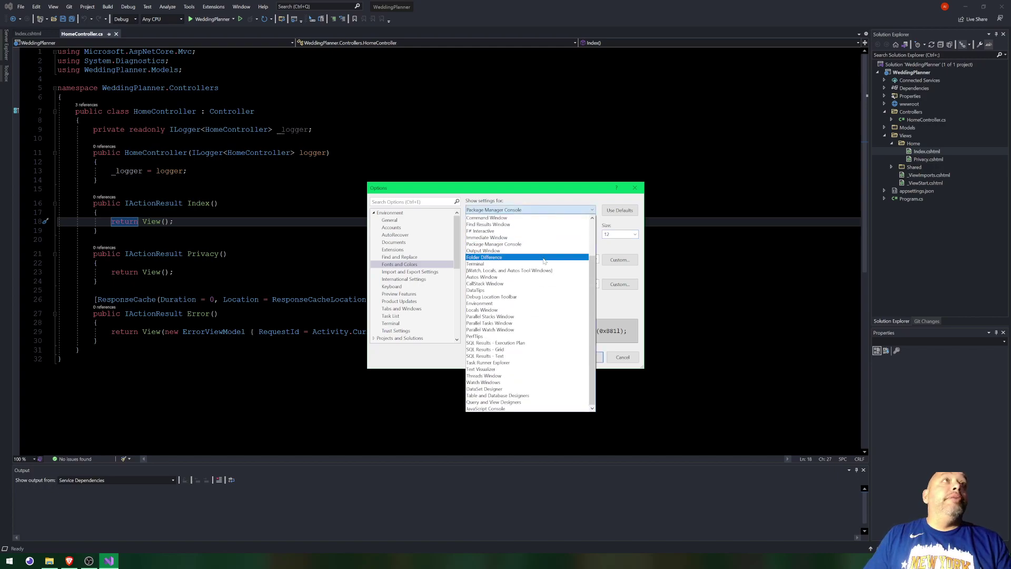
pyautogui.click(532, 303)
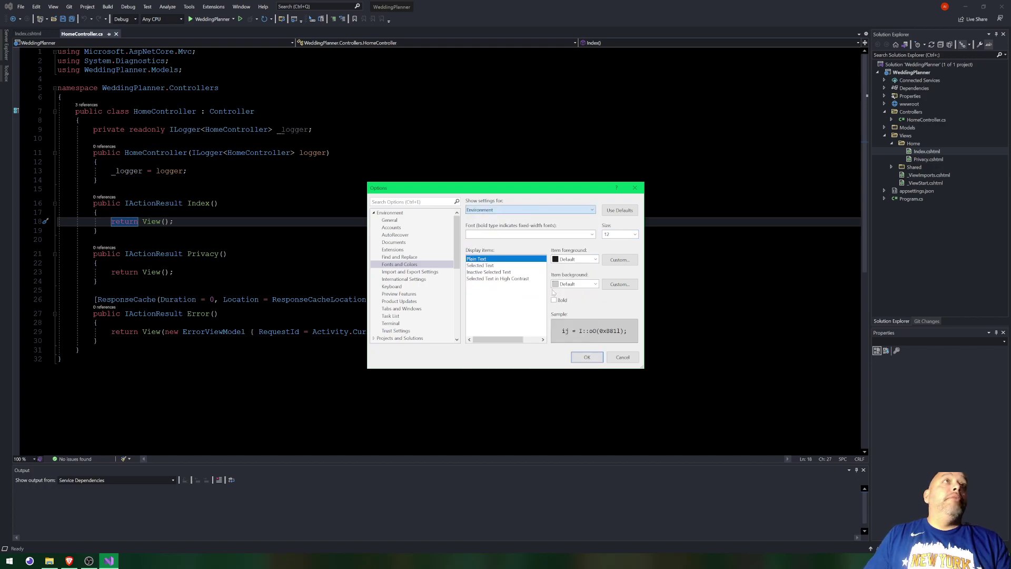
pyautogui.click(553, 236)
pyautogui.scroll(-2, 527, 305)
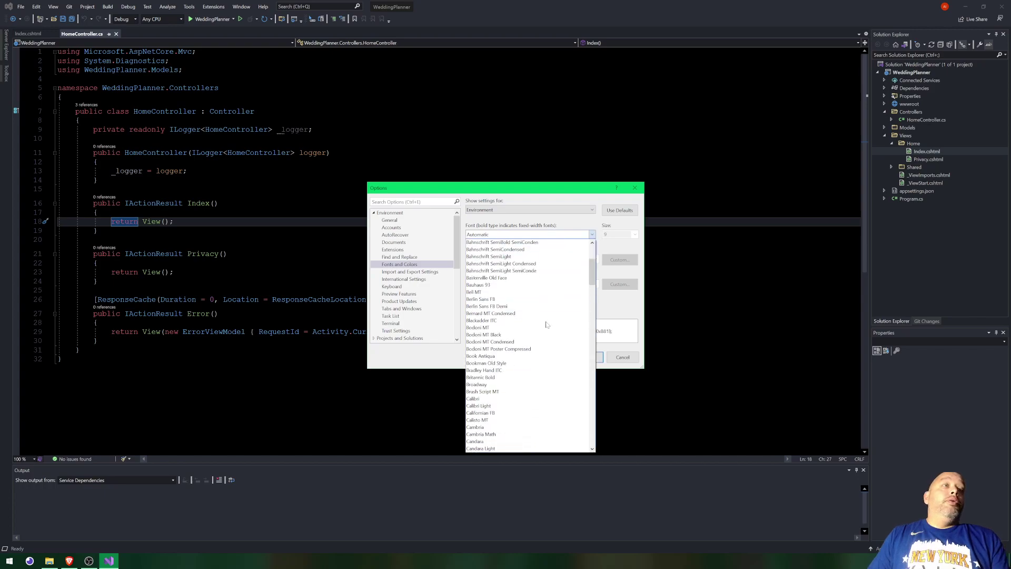
pyautogui.scroll(-9, 508, 315)
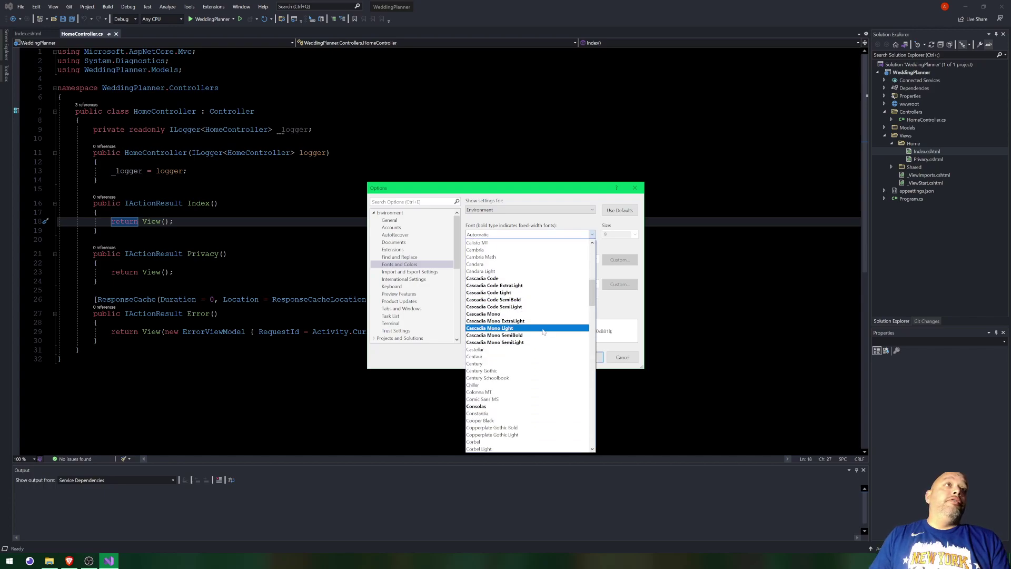
pyautogui.scroll(-4, 539, 330)
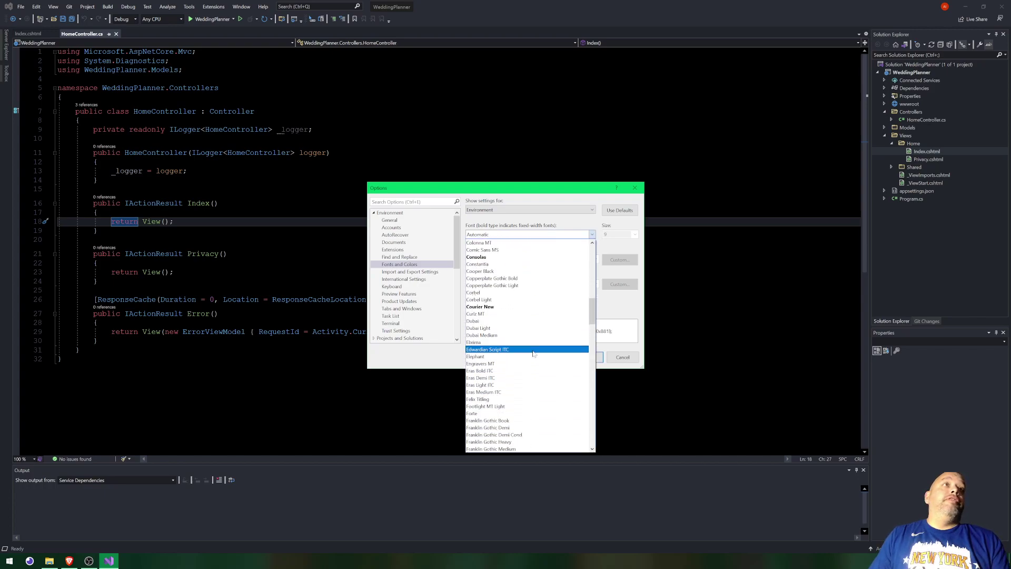
pyautogui.click(521, 307)
pyautogui.click(634, 234)
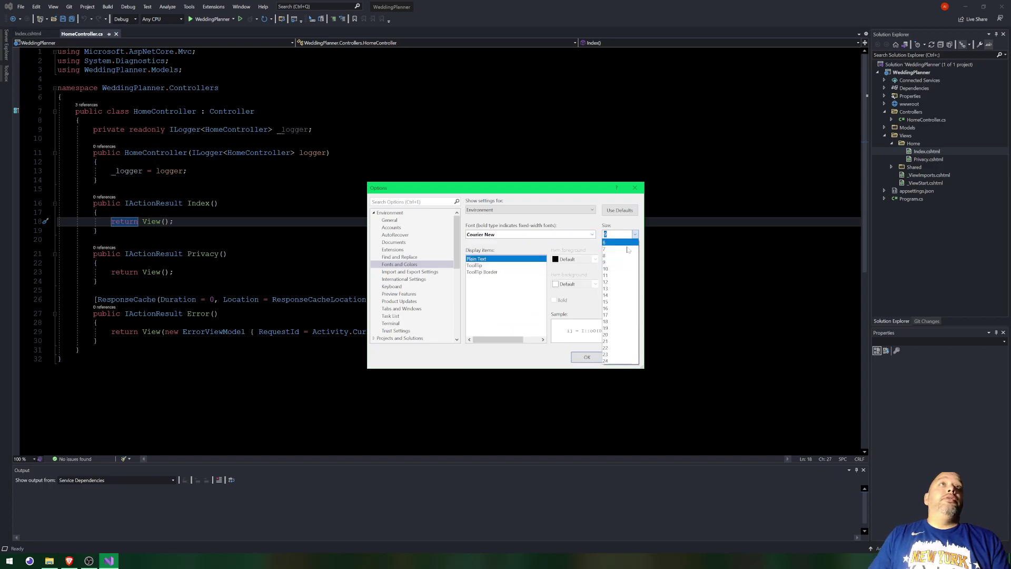
pyautogui.click(615, 295)
pyautogui.click(586, 357)
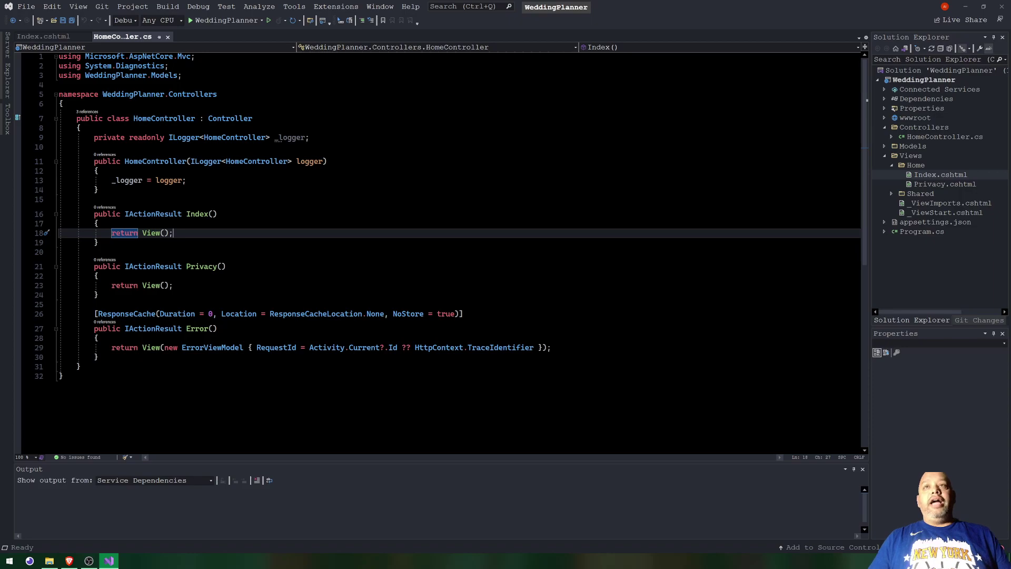
# - Check the notifications and return to the code in HomeController.cs
pyautogui.click(1001, 548)
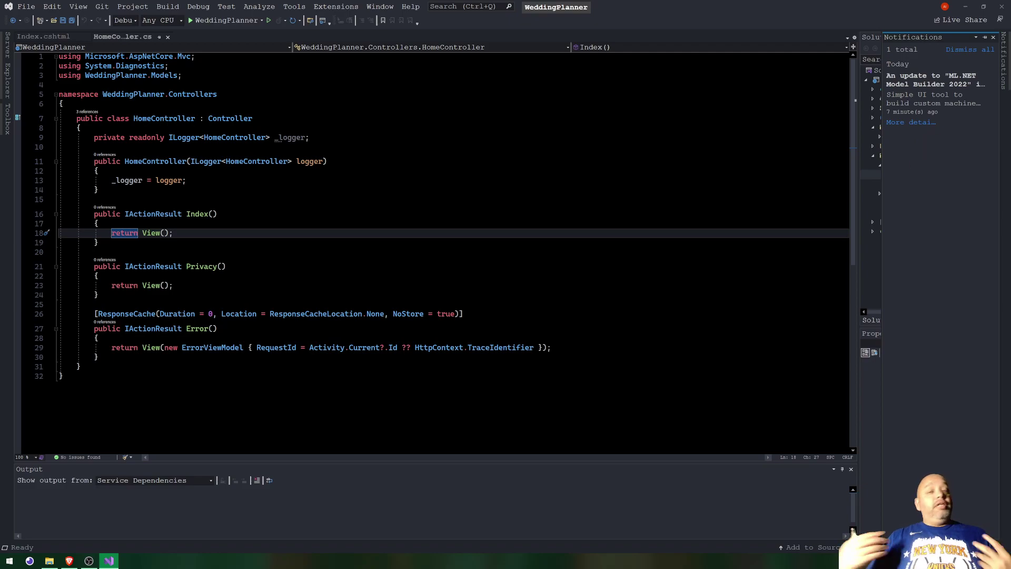
pyautogui.click(737, 138)
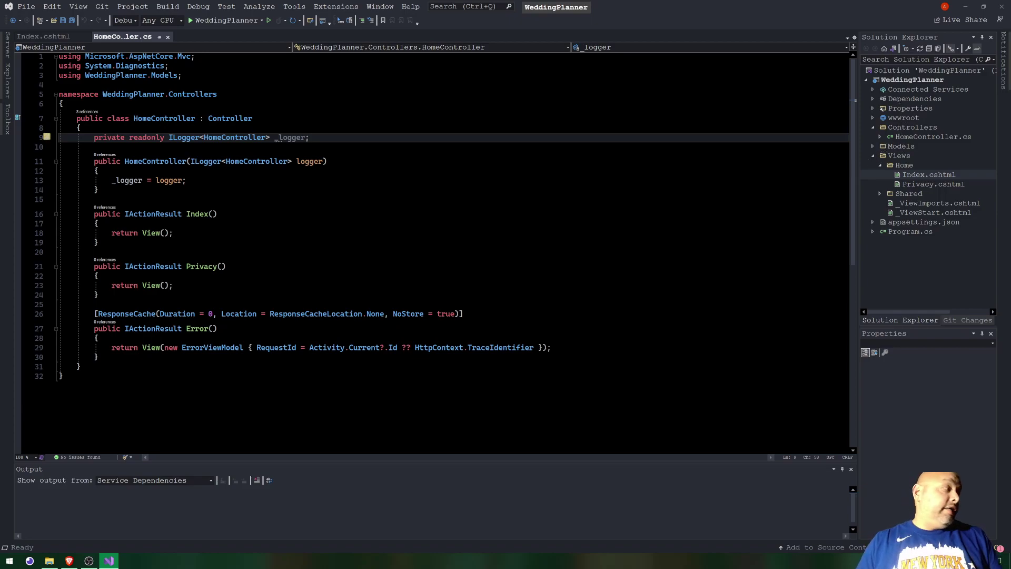
# - Collapse the Views and Controllers folders and open appsettings.json
pyautogui.click(873, 157)
pyautogui.click(872, 127)
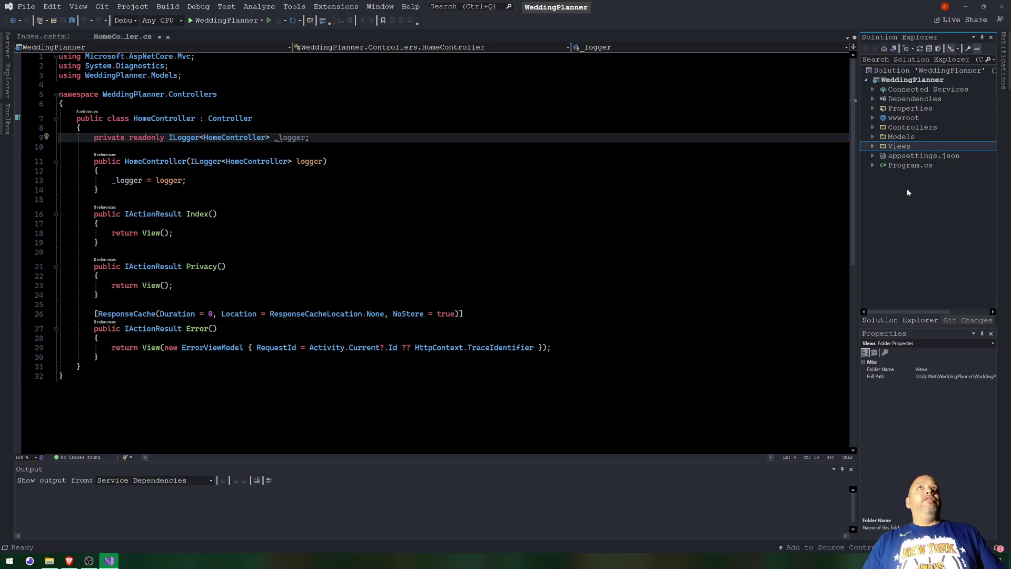
pyautogui.click(877, 155)
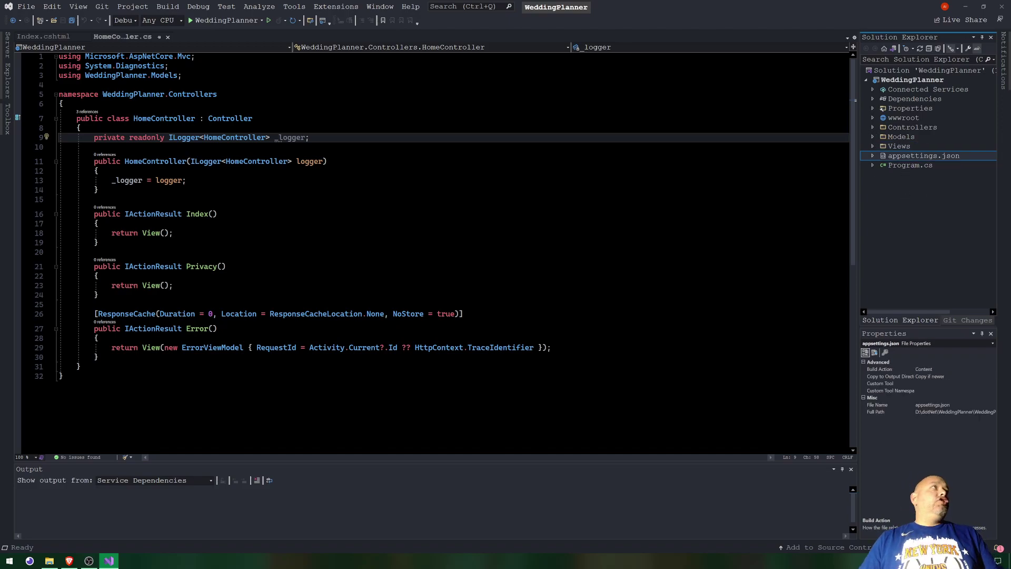
# - Launch Microsoft SQL Server Management Studio
pyautogui.click(9, 560)
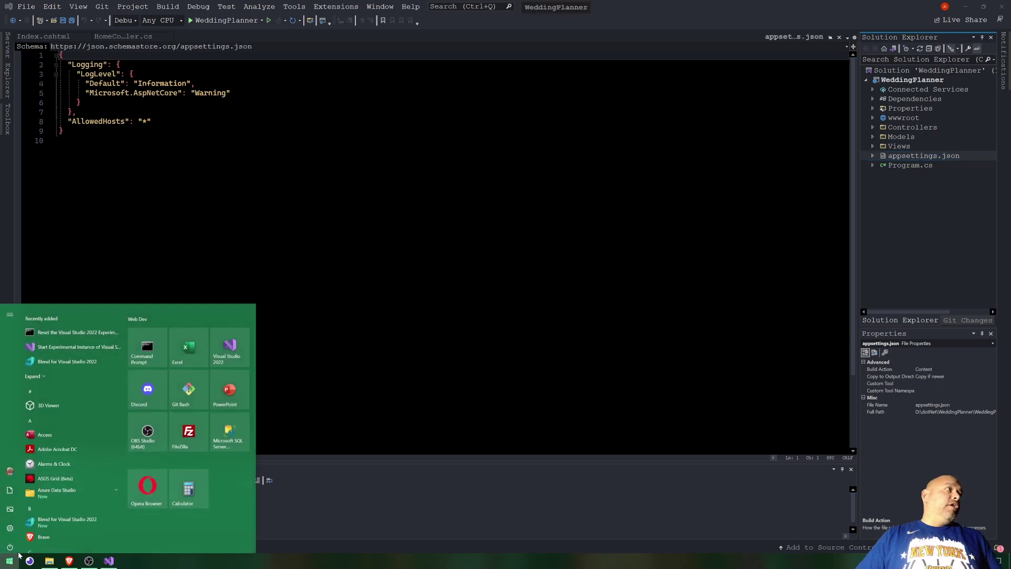
pyautogui.click(228, 424)
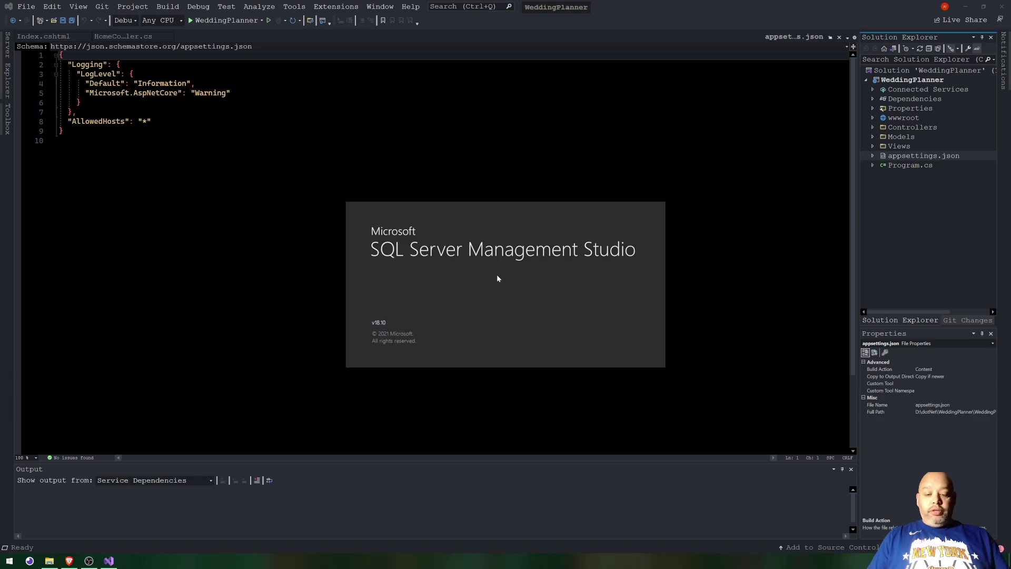
pyautogui.click(89, 560)
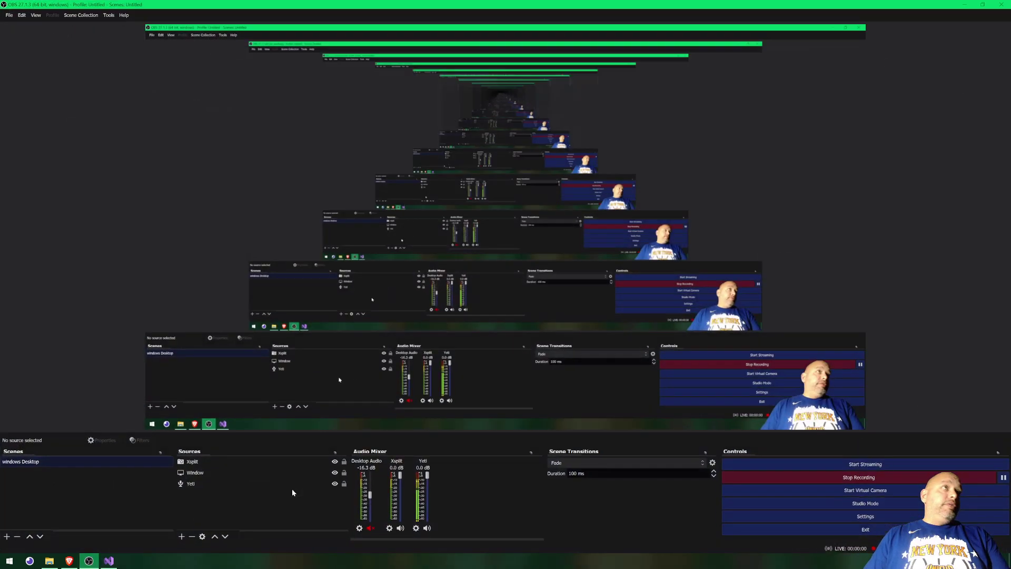